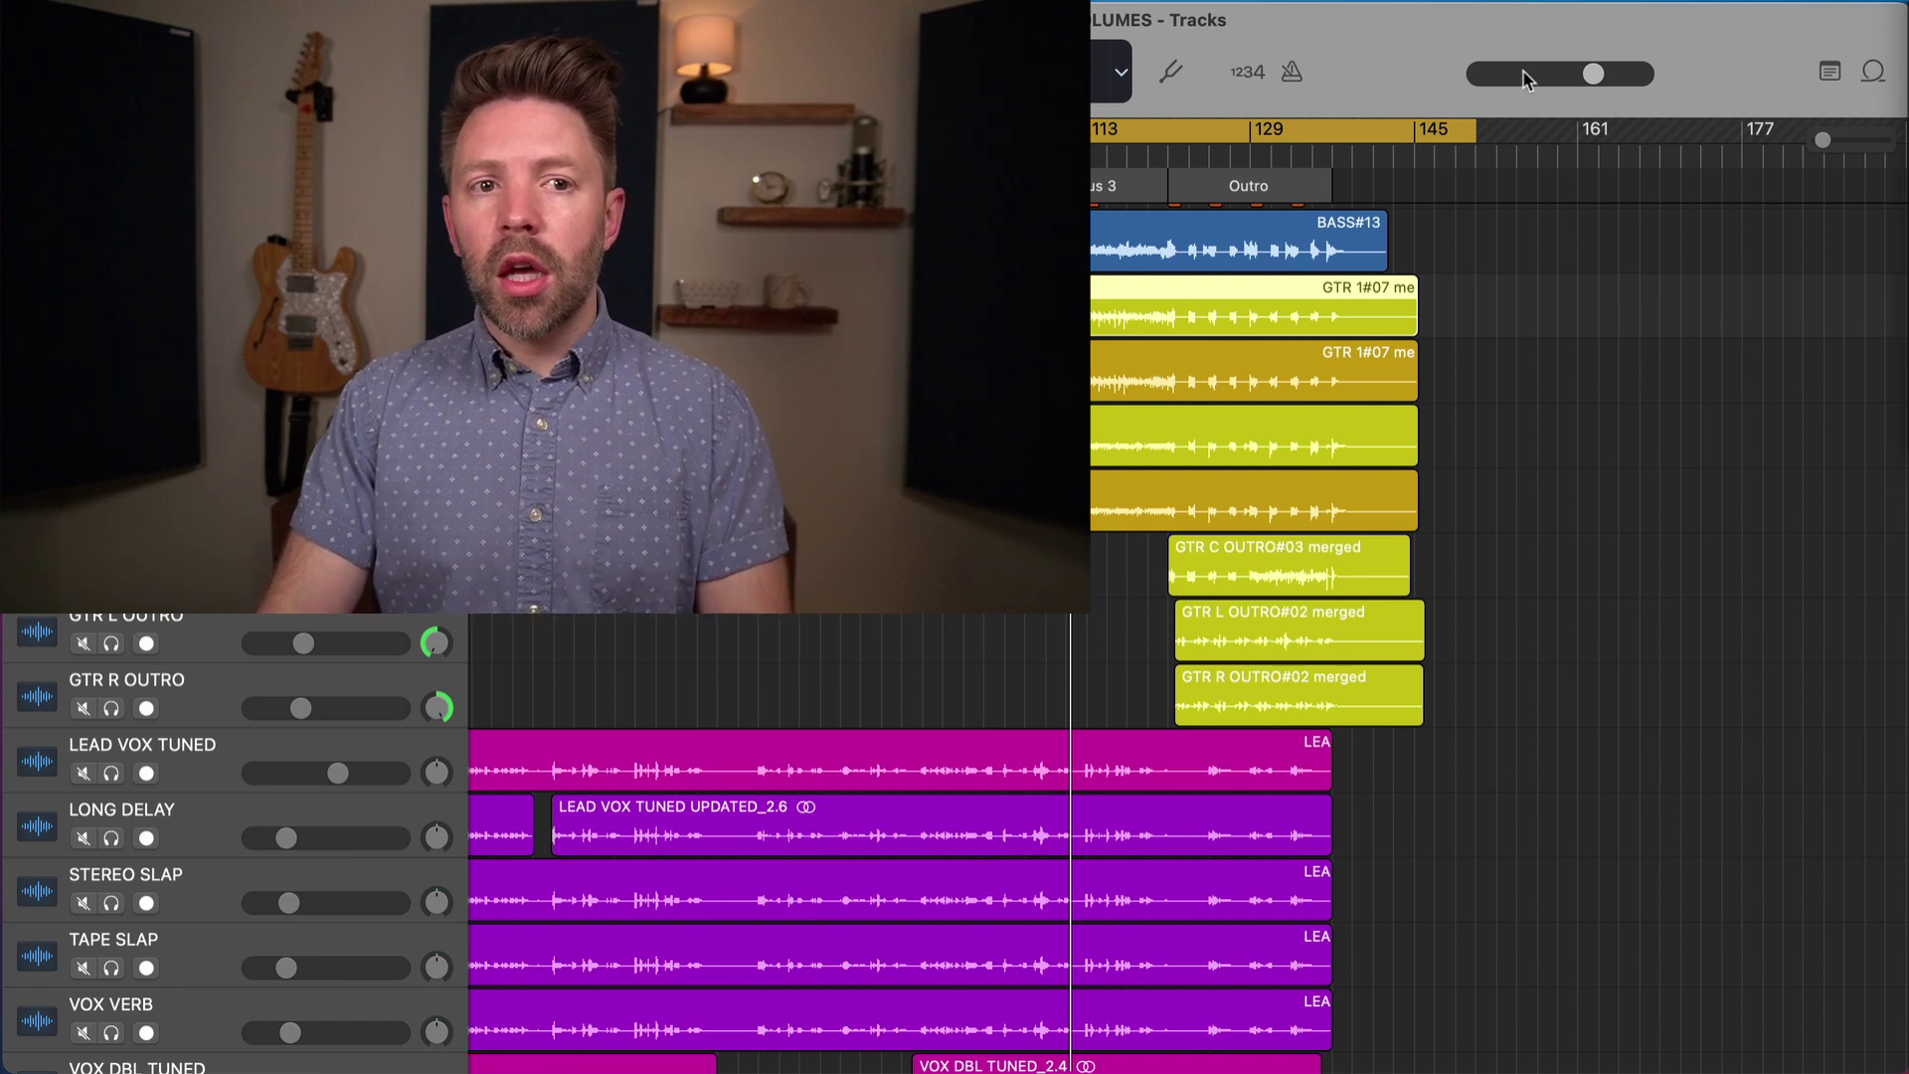
# - Play the song's outro to hear the current mix
pyautogui.press('space')
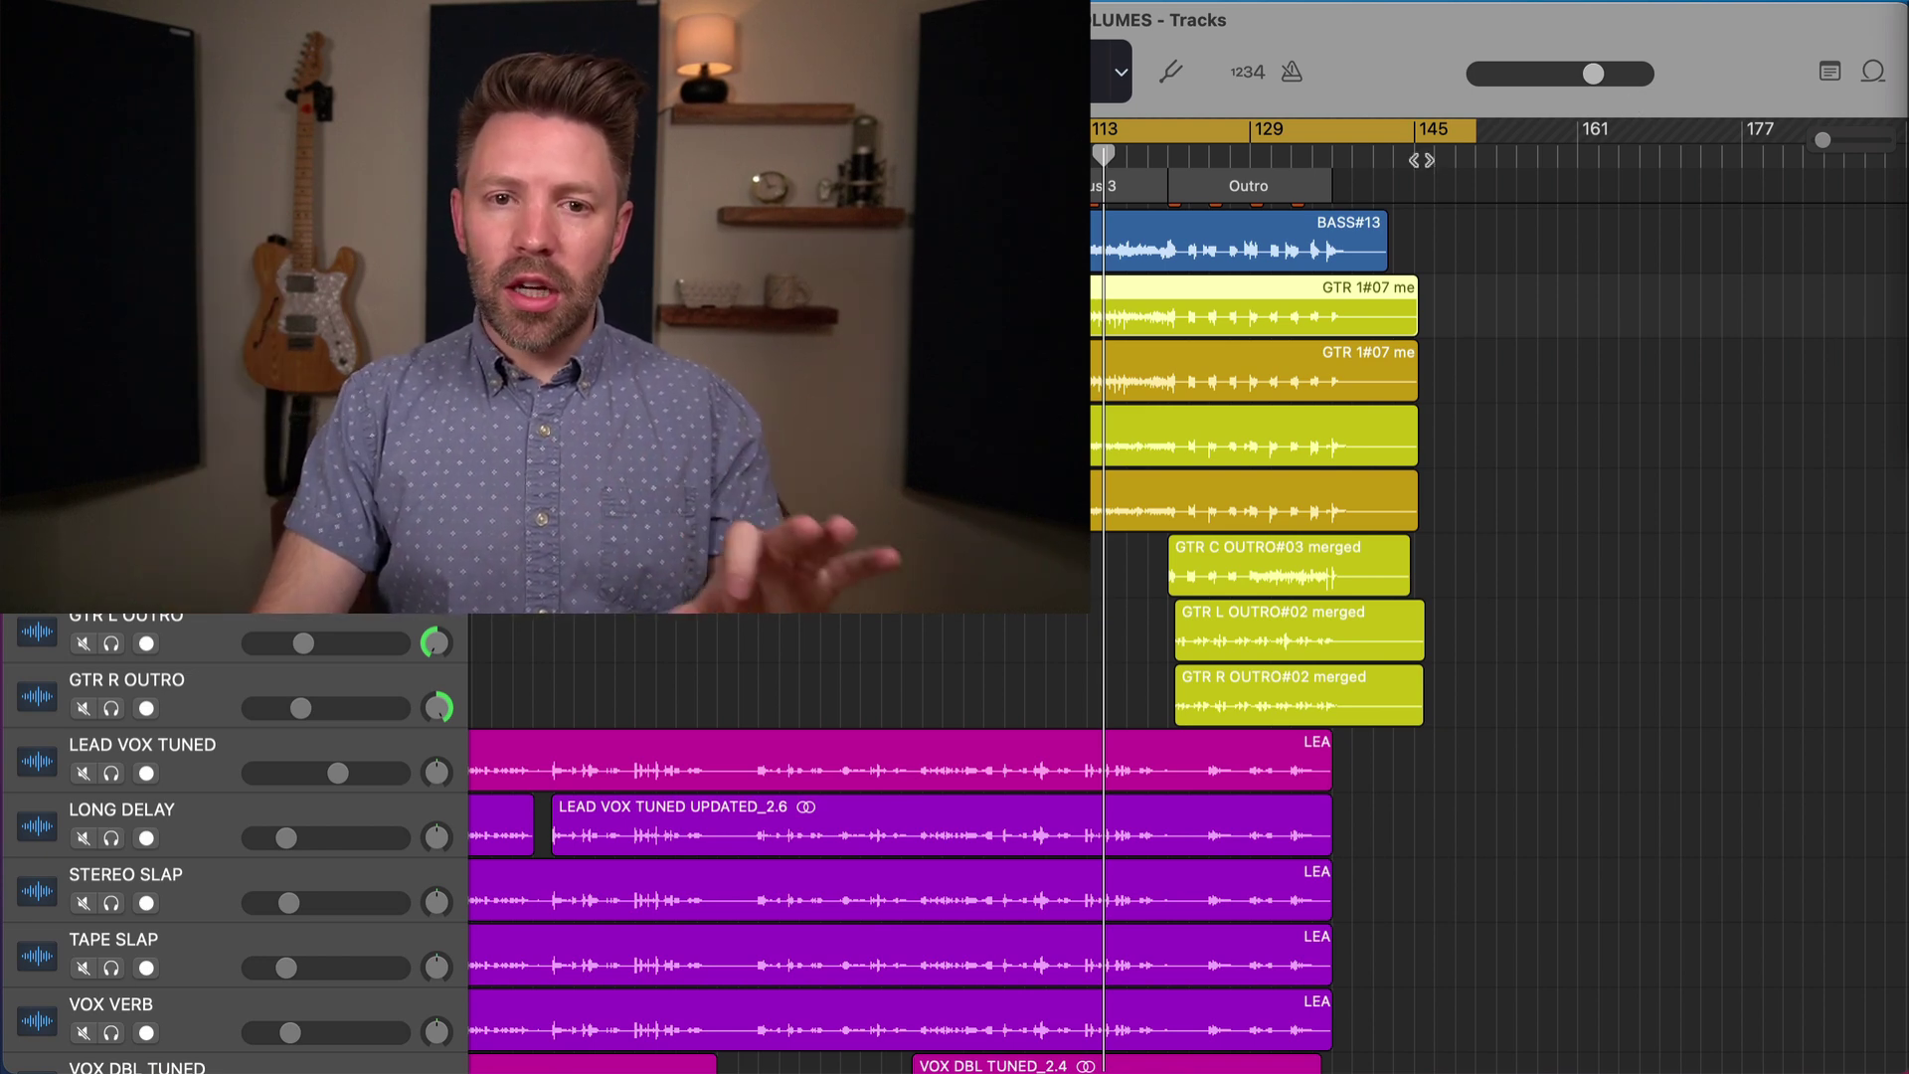
pyautogui.moveTo(1594, 80)
pyautogui.mouseDown()
pyautogui.moveTo(1647, 74)
pyautogui.moveTo(1501, 74)
pyautogui.moveTo(1619, 85)
pyautogui.mouseUp()
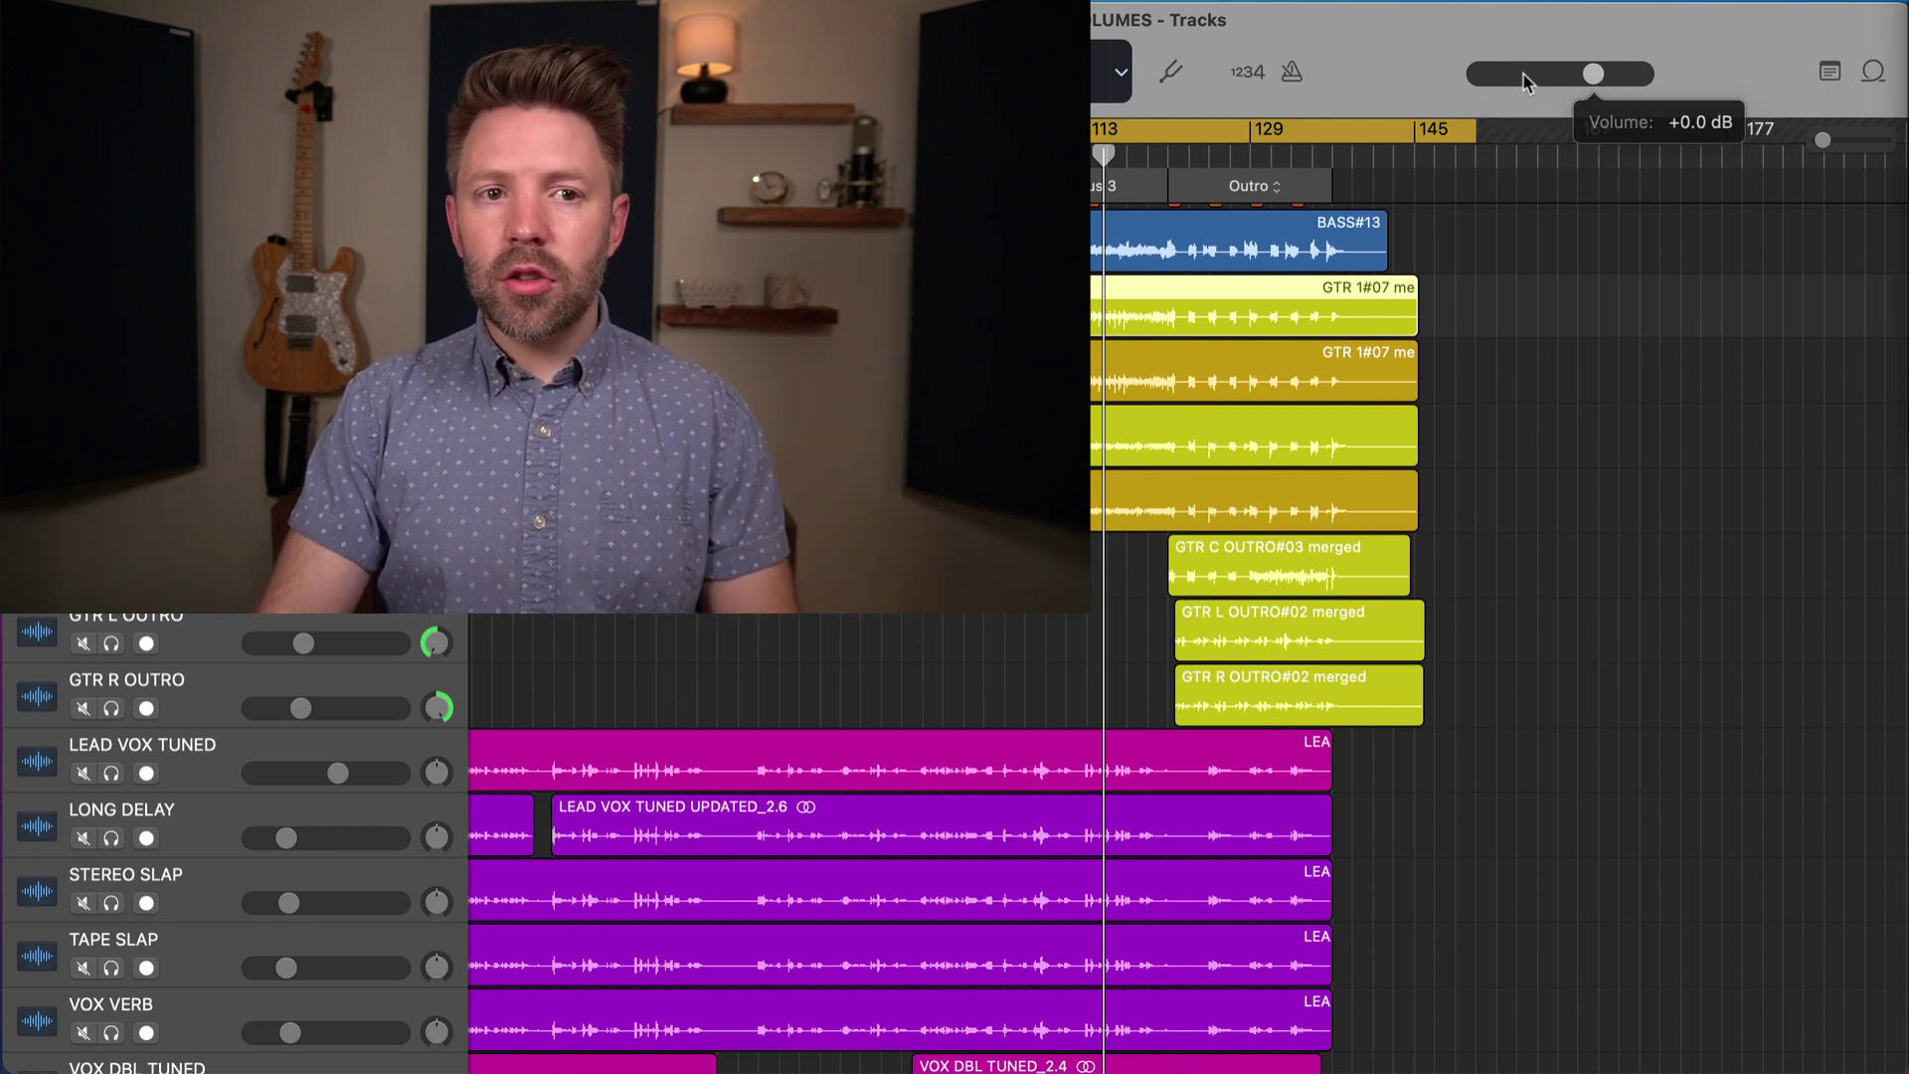
pyautogui.press('space')
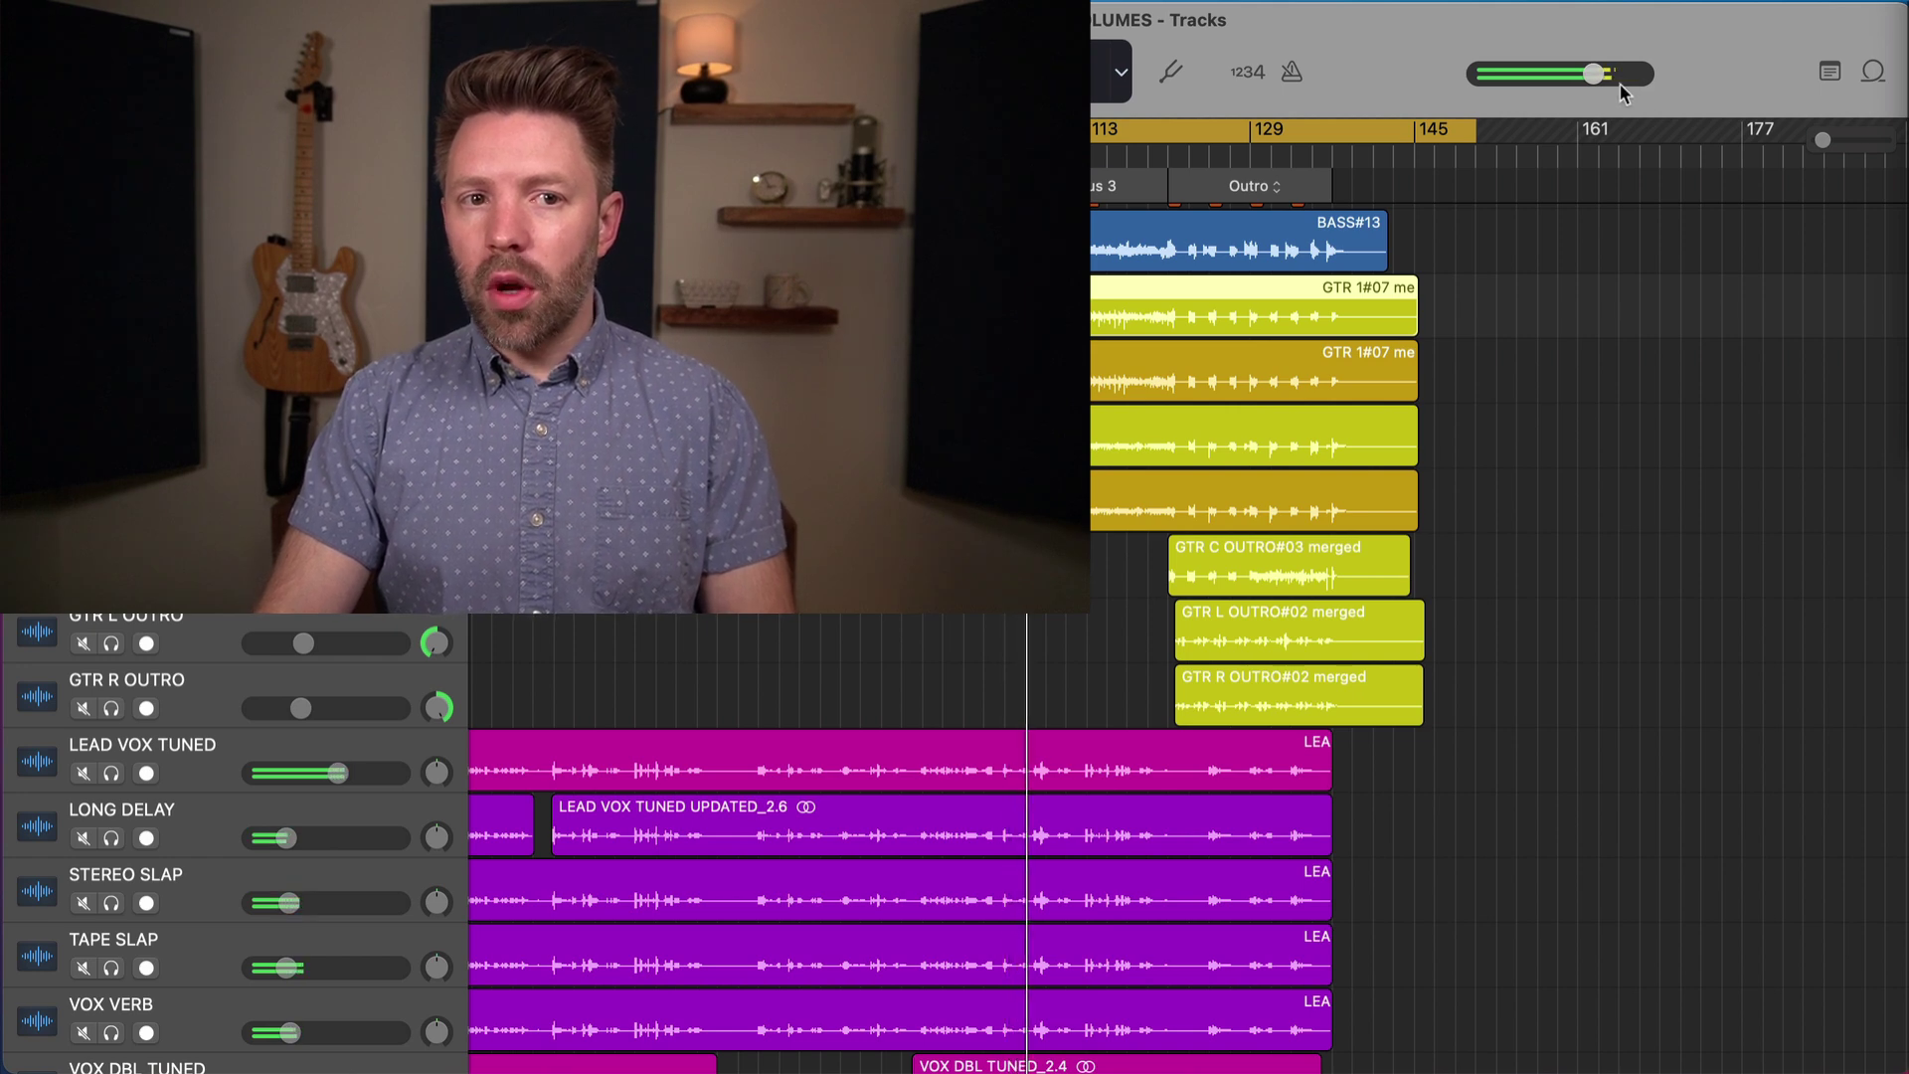
pyautogui.moveTo(1601, 84)
pyautogui.mouseDown()
pyautogui.moveTo(1639, 93)
pyautogui.moveTo(1623, 84)
pyautogui.mouseUp()
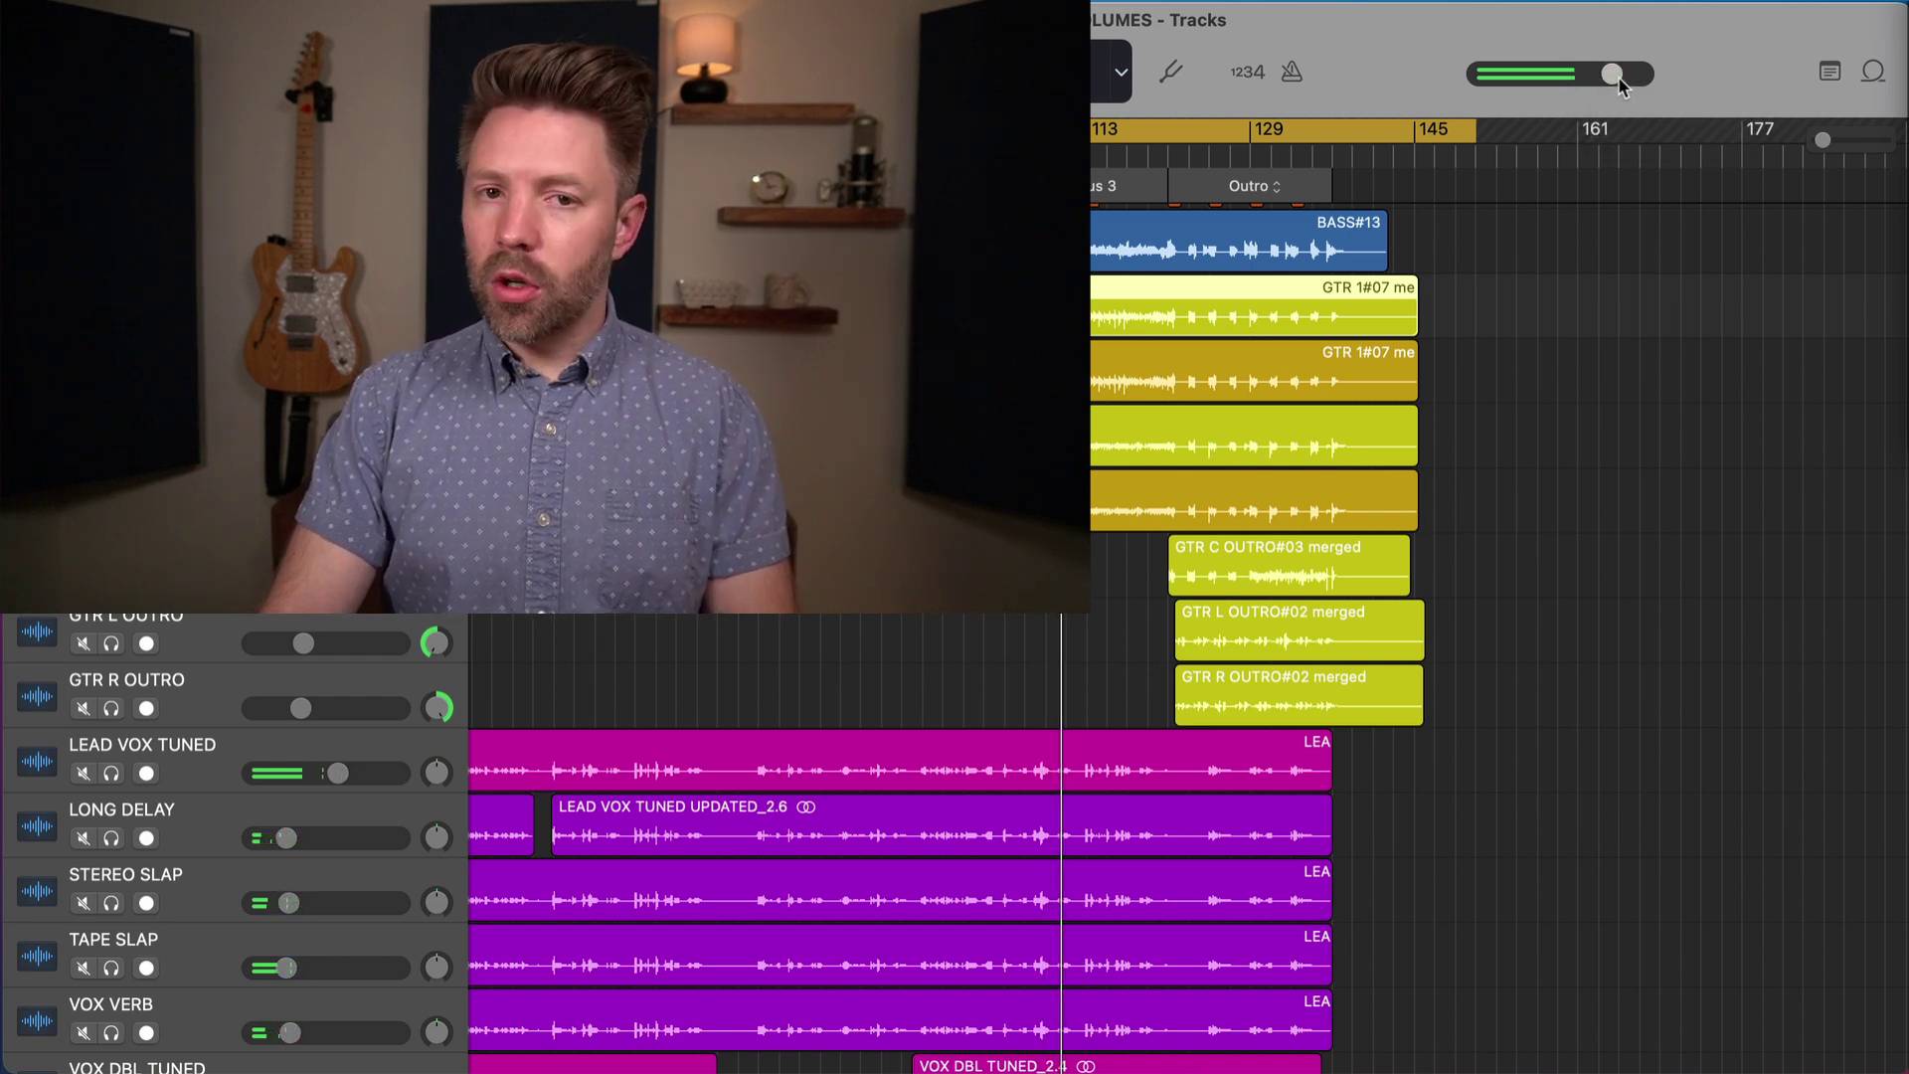
pyautogui.keyDown('alt'); pyautogui.click(1611, 78); pyautogui.keyUp('alt')
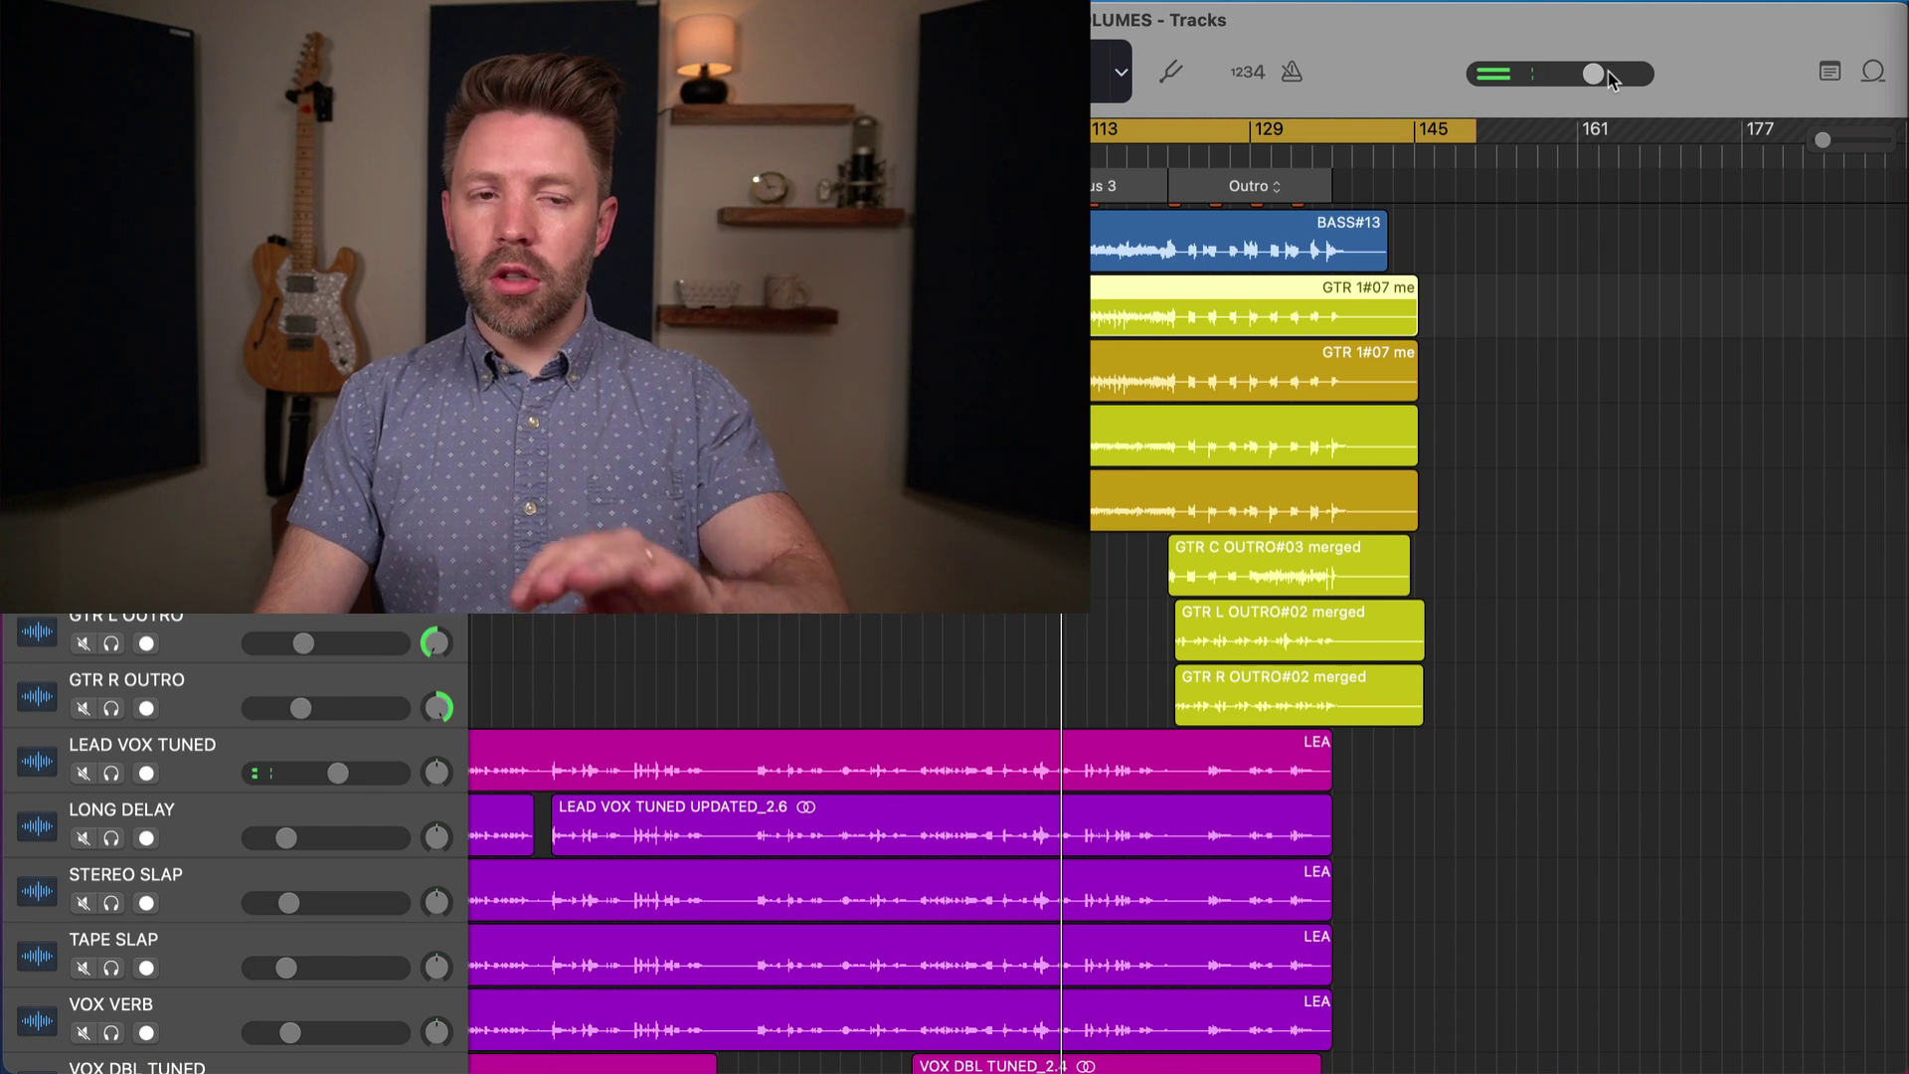
pyautogui.moveTo(1598, 82)
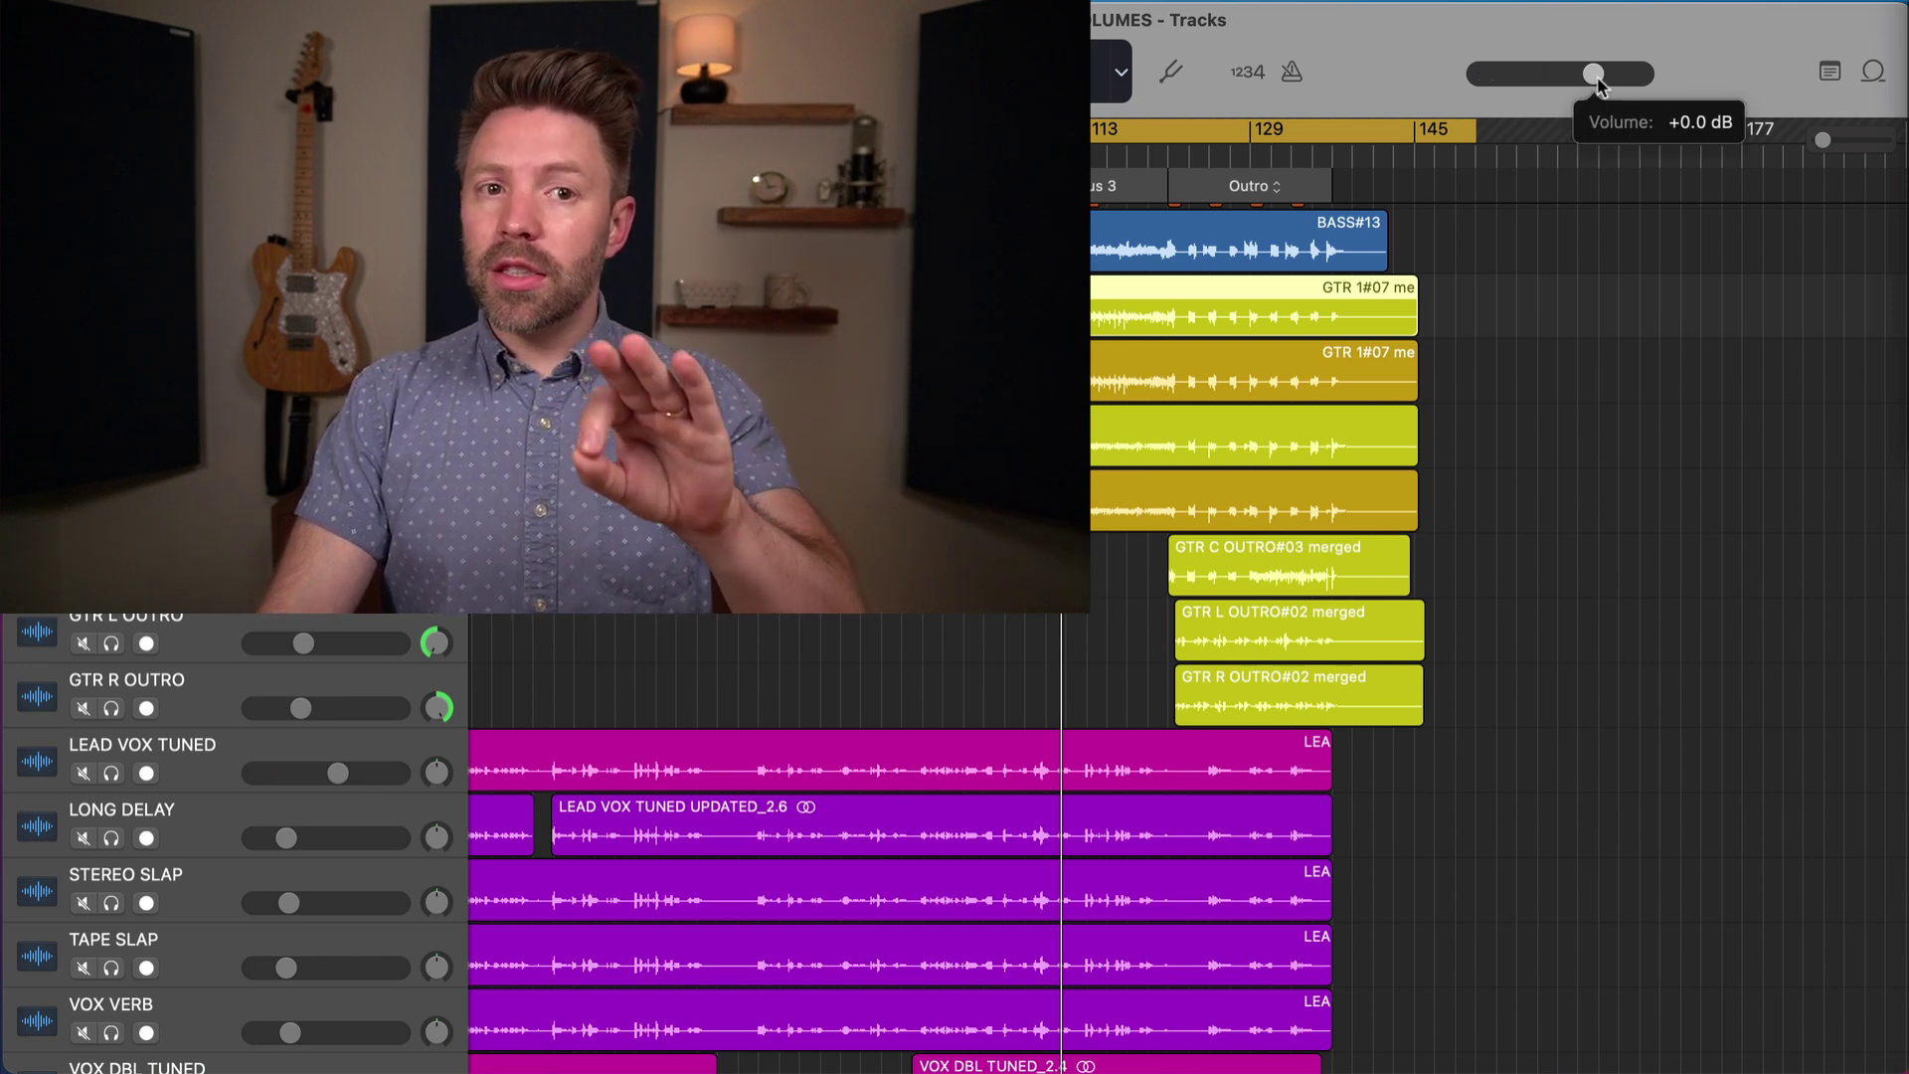
pyautogui.moveTo(1601, 84); pyautogui.dragTo(1627, 81)
pyautogui.keyDown('alt'); pyautogui.click(1624, 79); pyautogui.keyUp('alt')
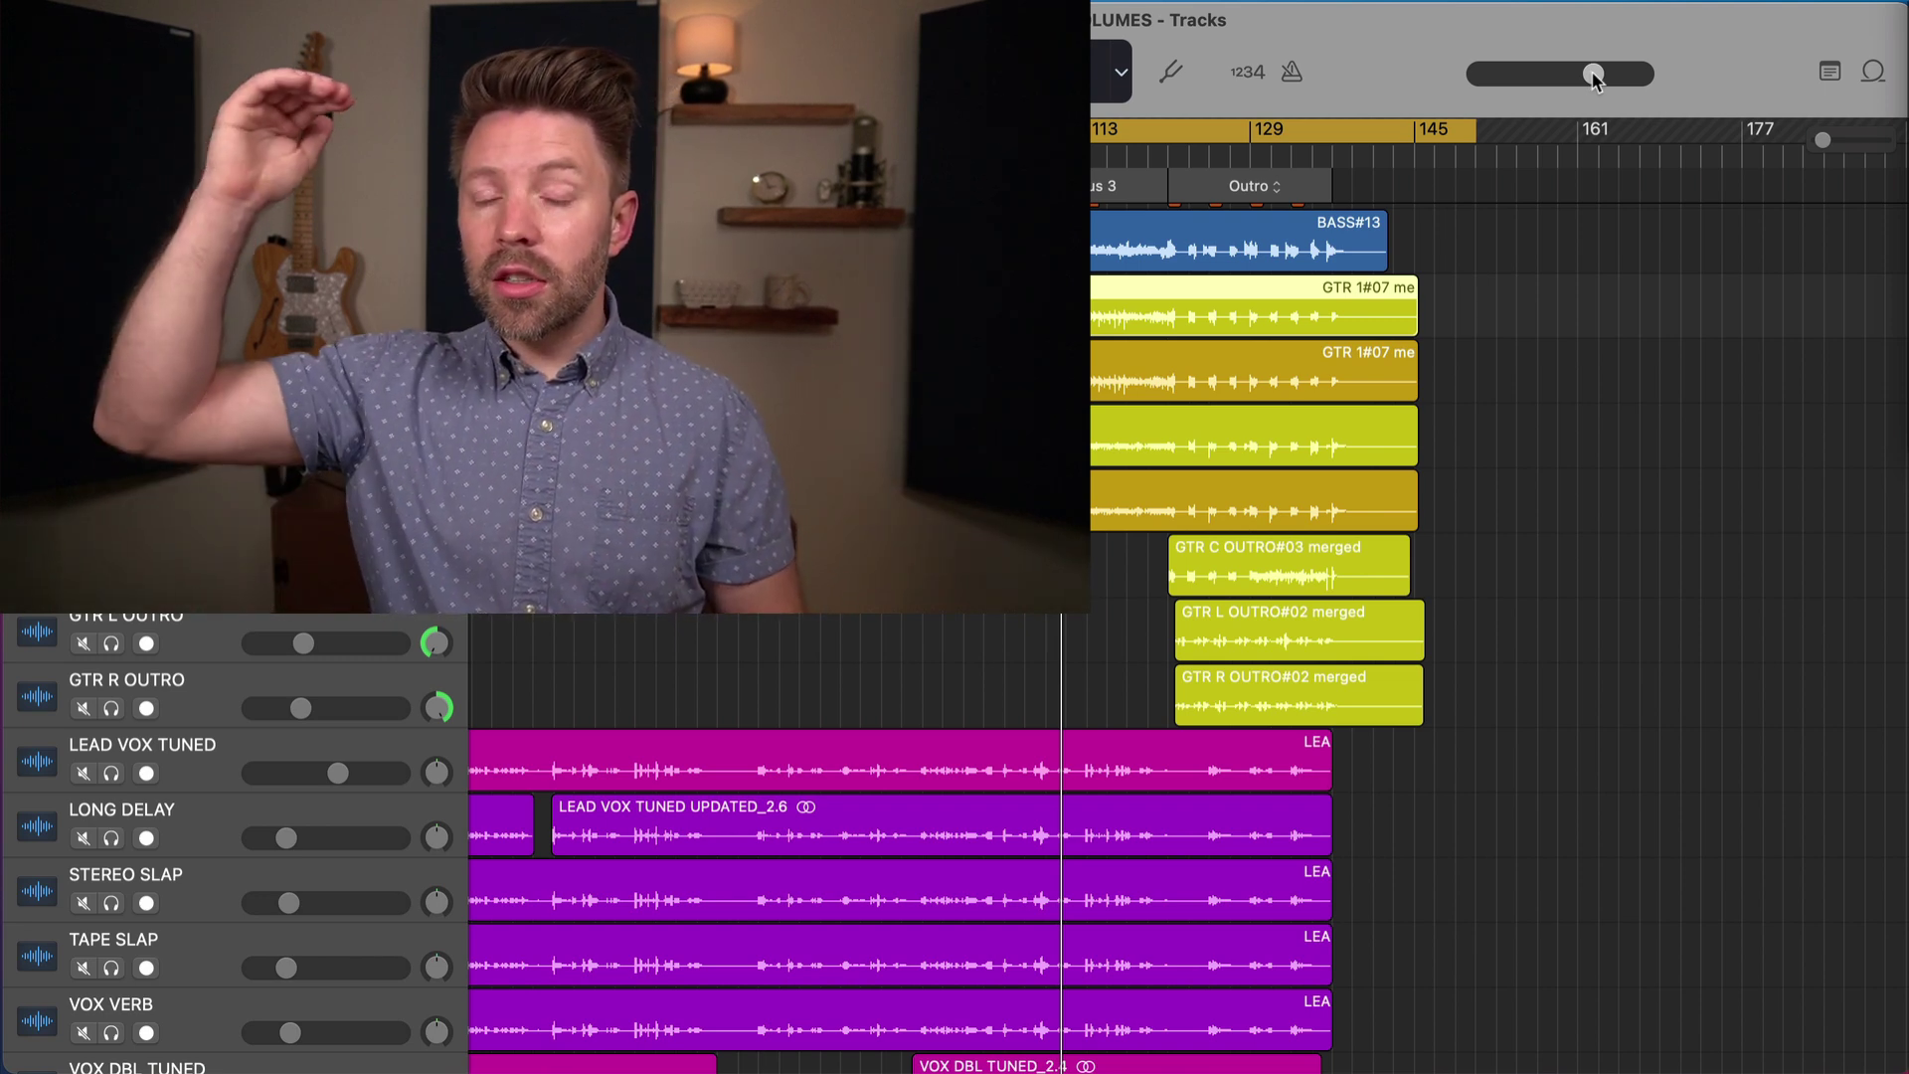
pyautogui.moveTo(1594, 79)
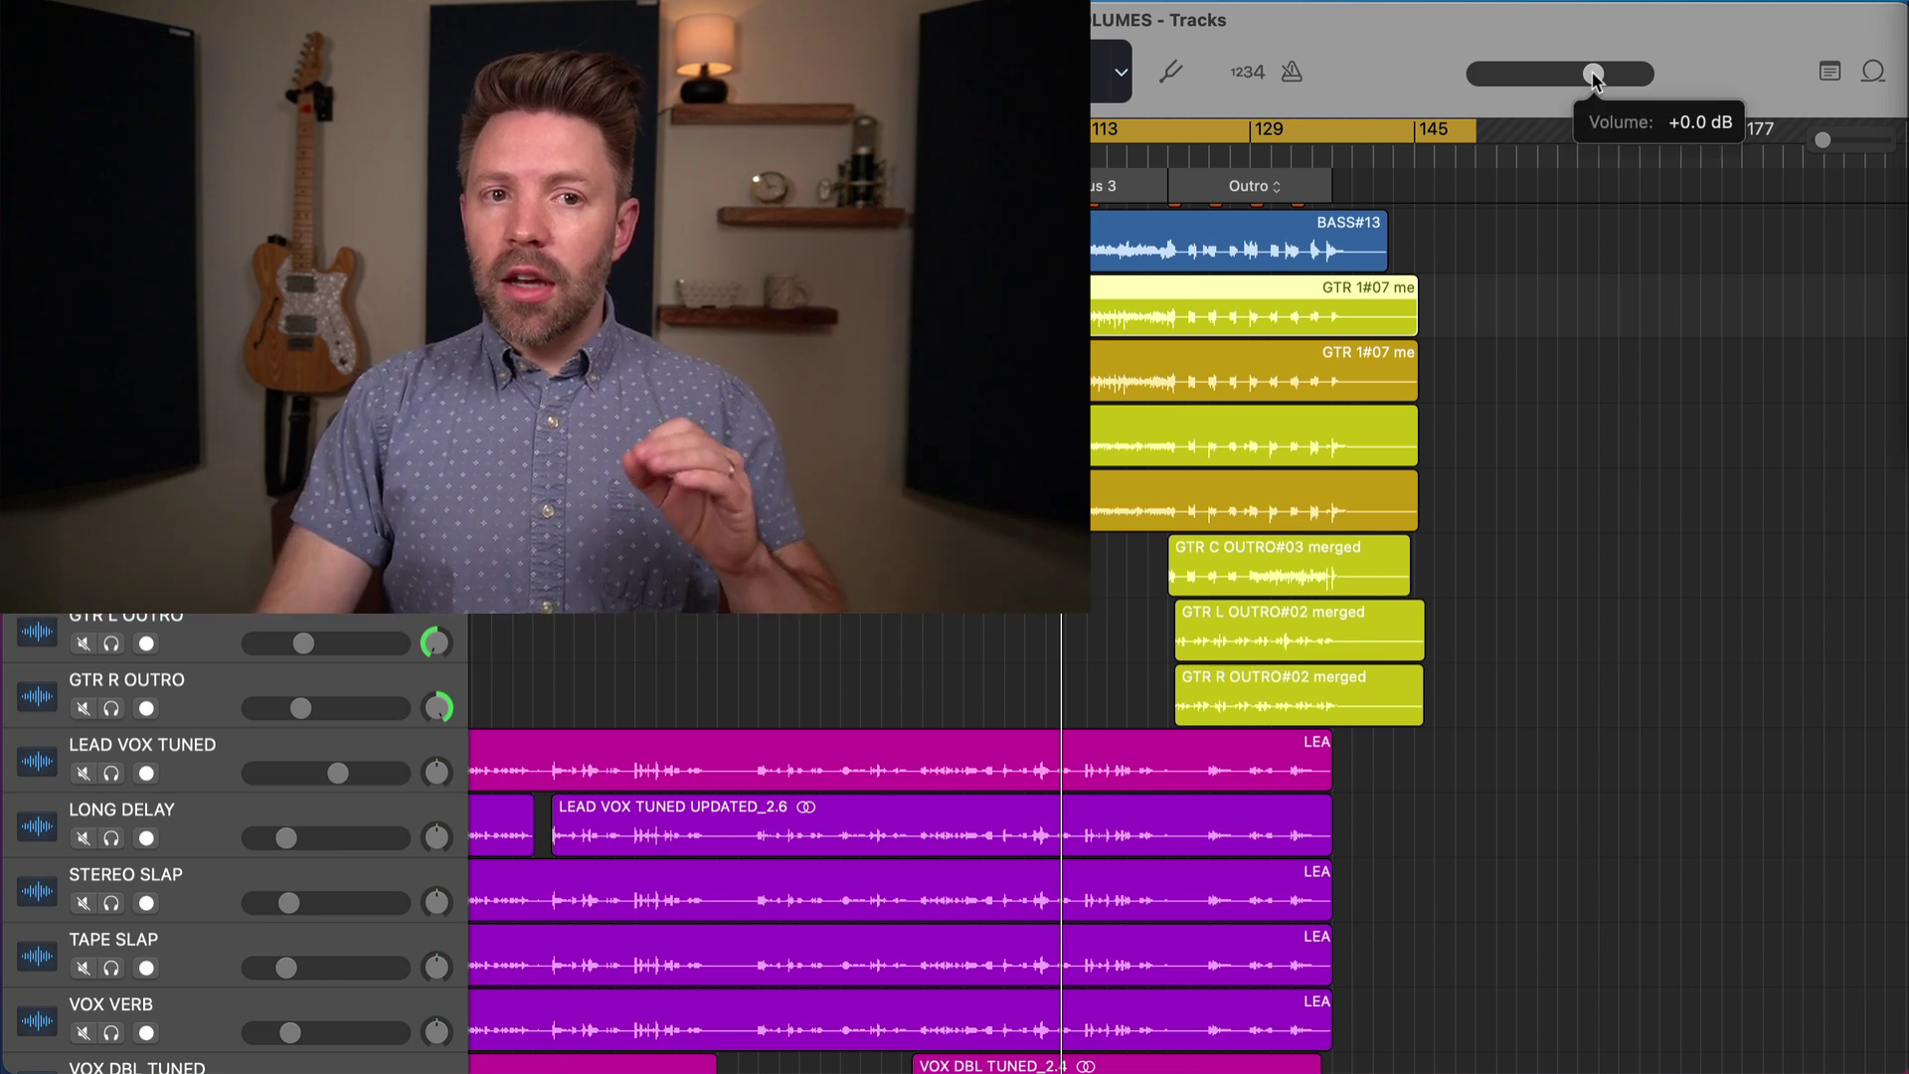
pyautogui.moveTo(1594, 79); pyautogui.dragTo(1297, 110)
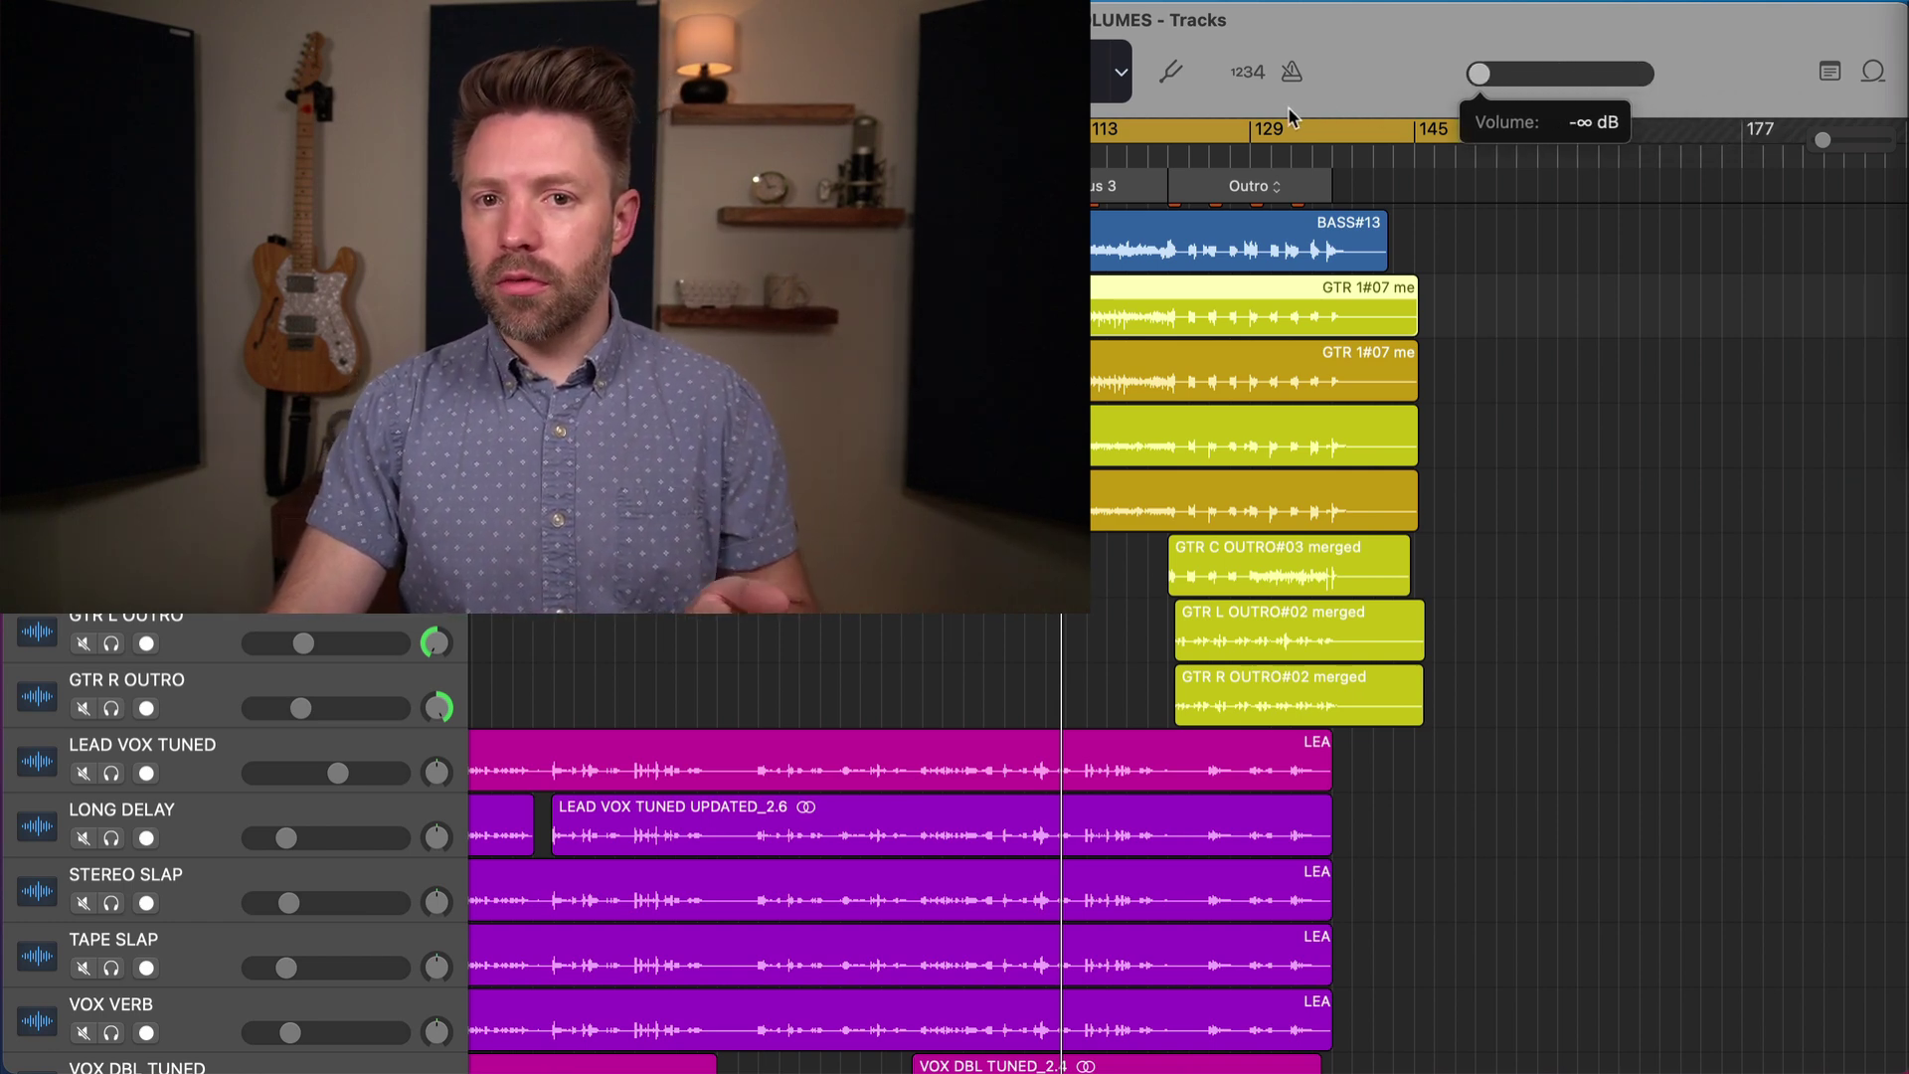
pyautogui.keyDown('alt'); pyautogui.click(1484, 78); pyautogui.keyUp('alt')
# - Play the song at the GTR L track and try its volume at +6.0 dB, then ease it back down
pyautogui.scroll(-15, 1598, 520)
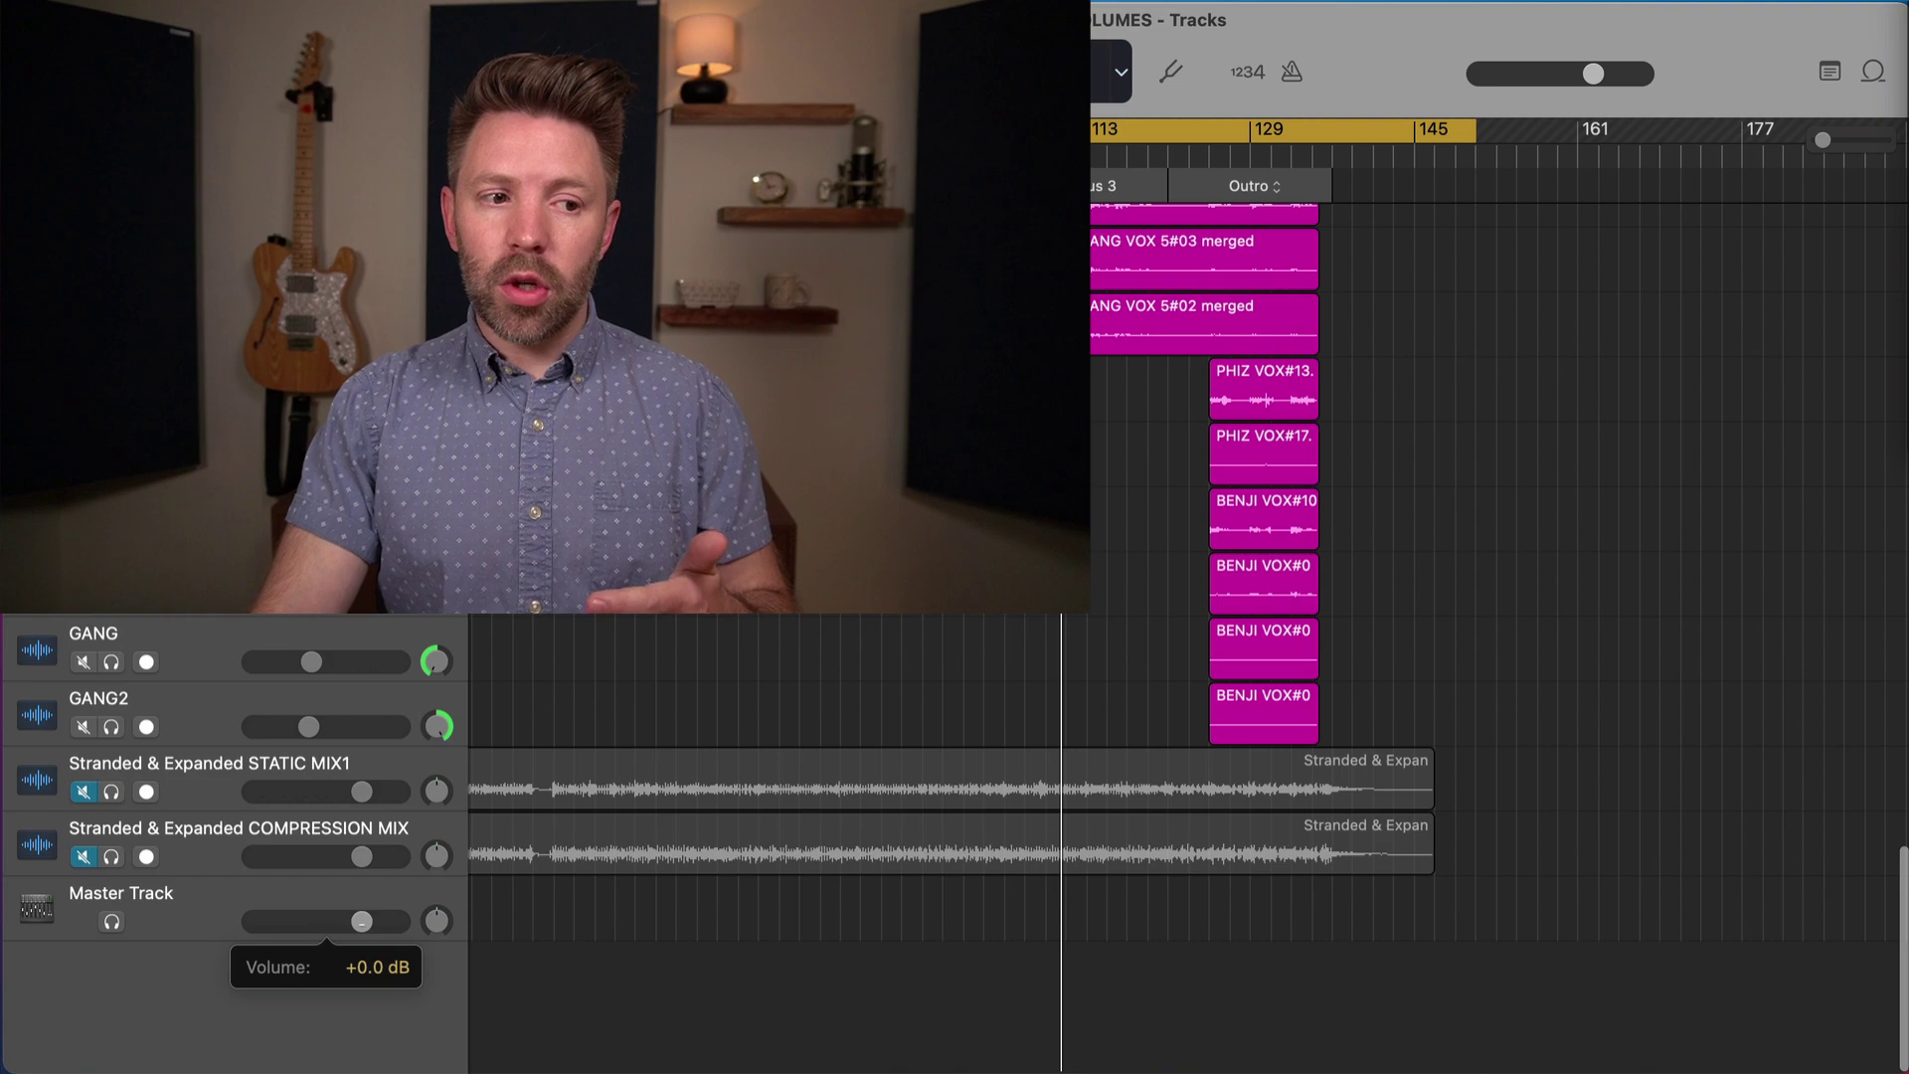
pyautogui.scroll(15, 597, 744)
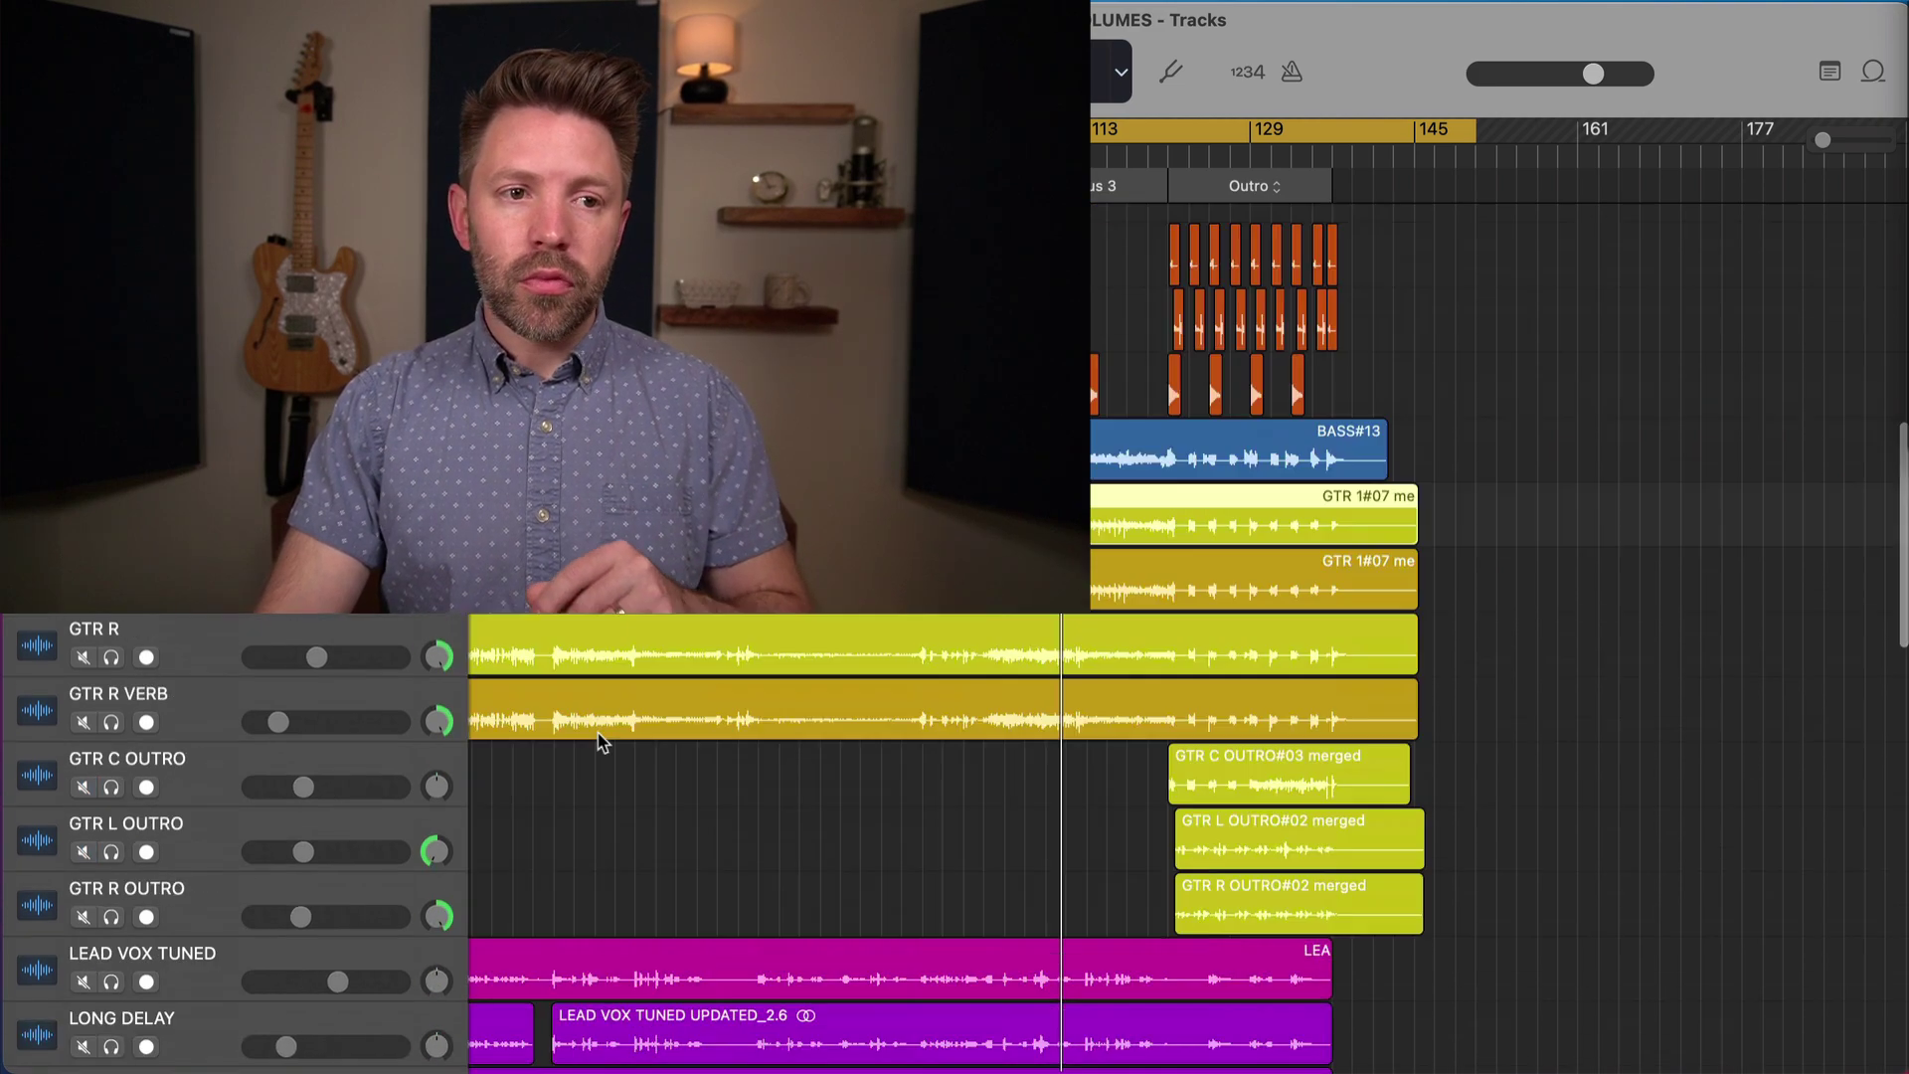
pyautogui.scroll(-1, 448, 736)
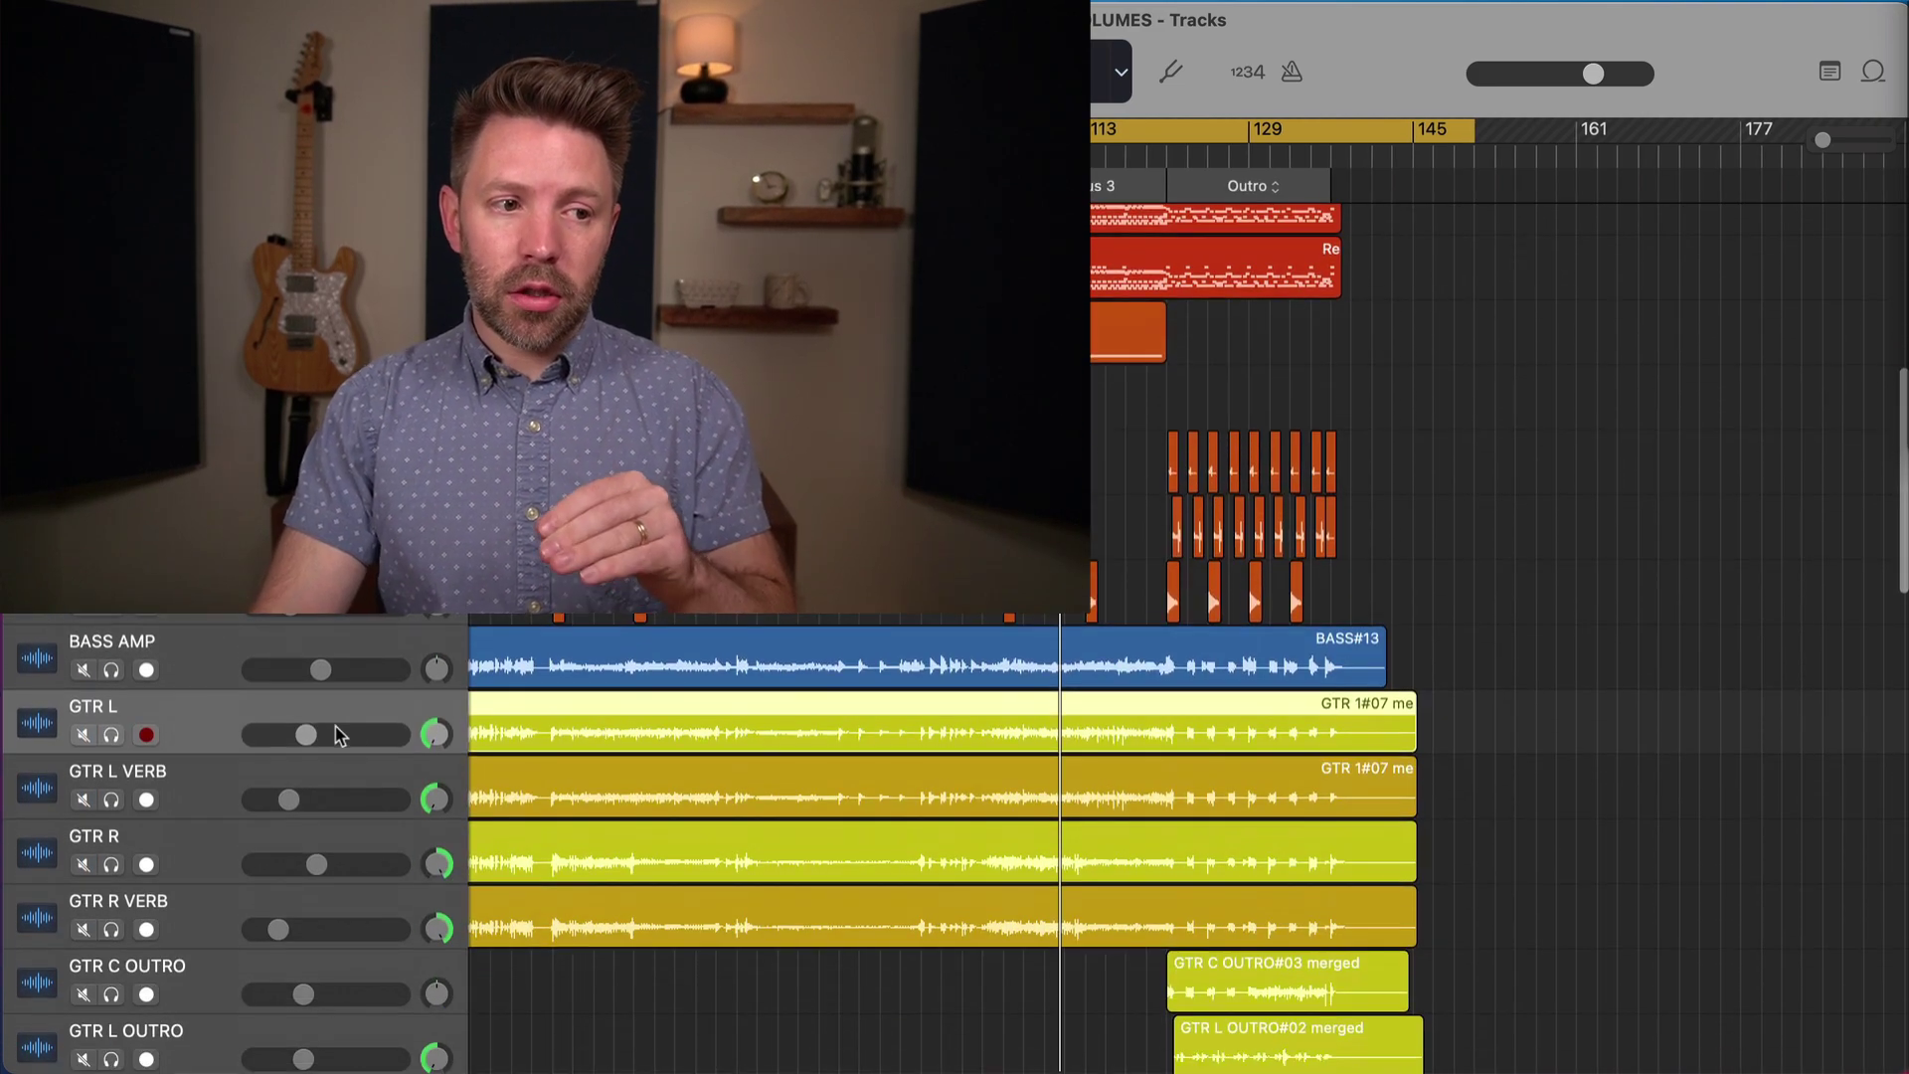
pyautogui.scroll(-2, 329, 734)
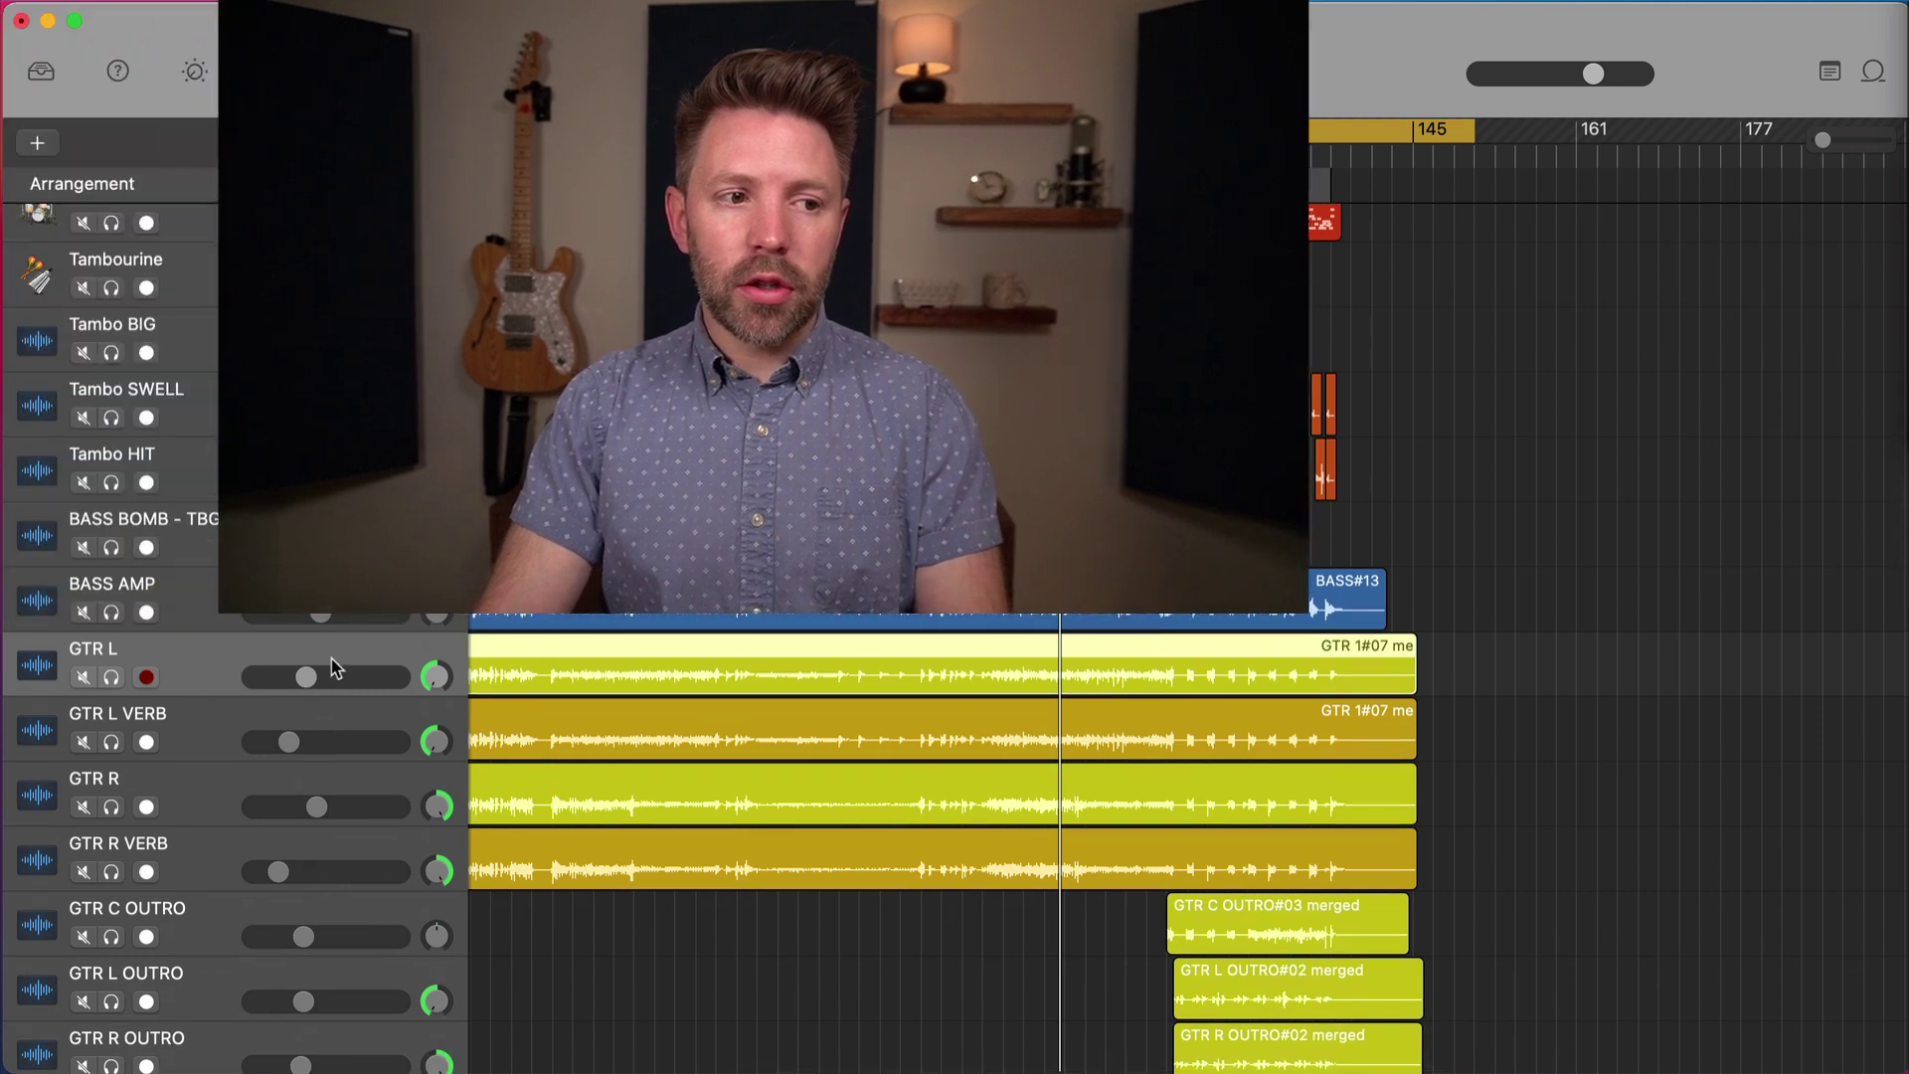
pyautogui.press('space')
pyautogui.scroll(-2, 323, 697)
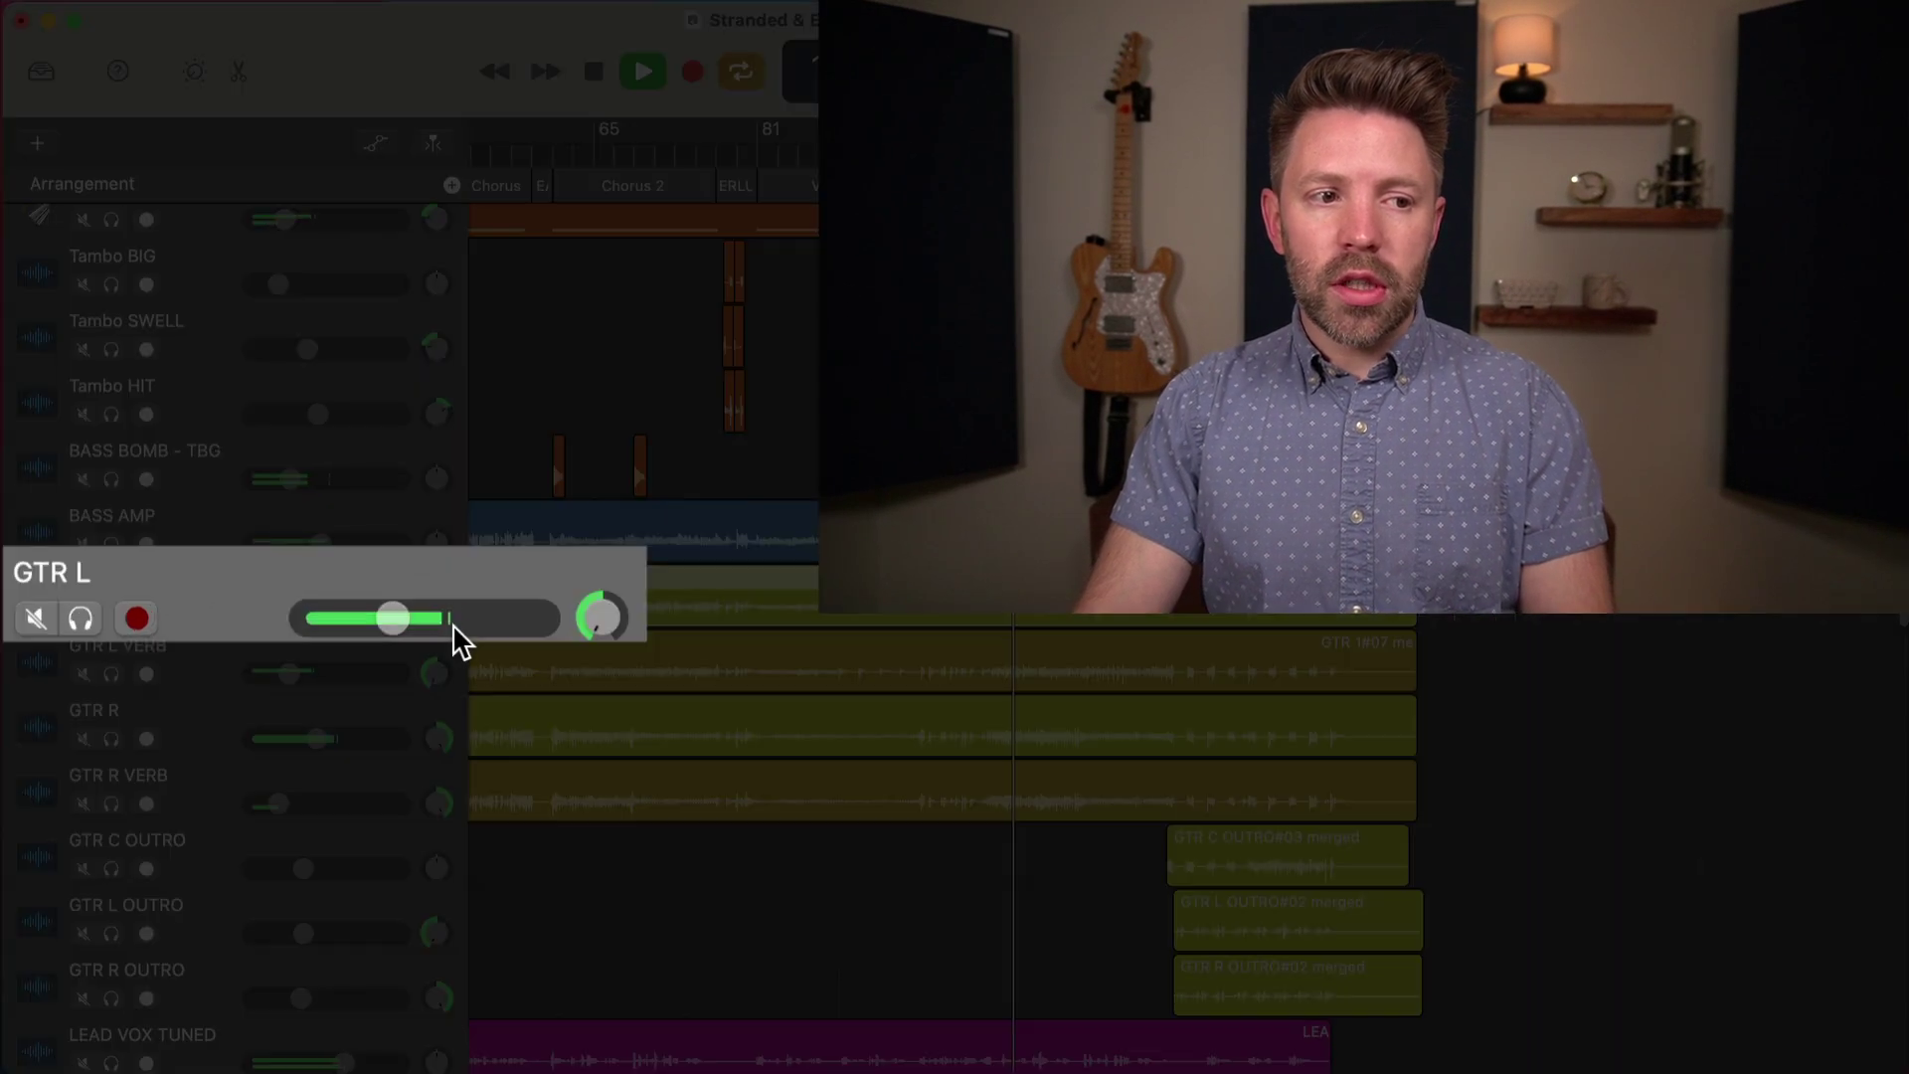
pyautogui.click(396, 617)
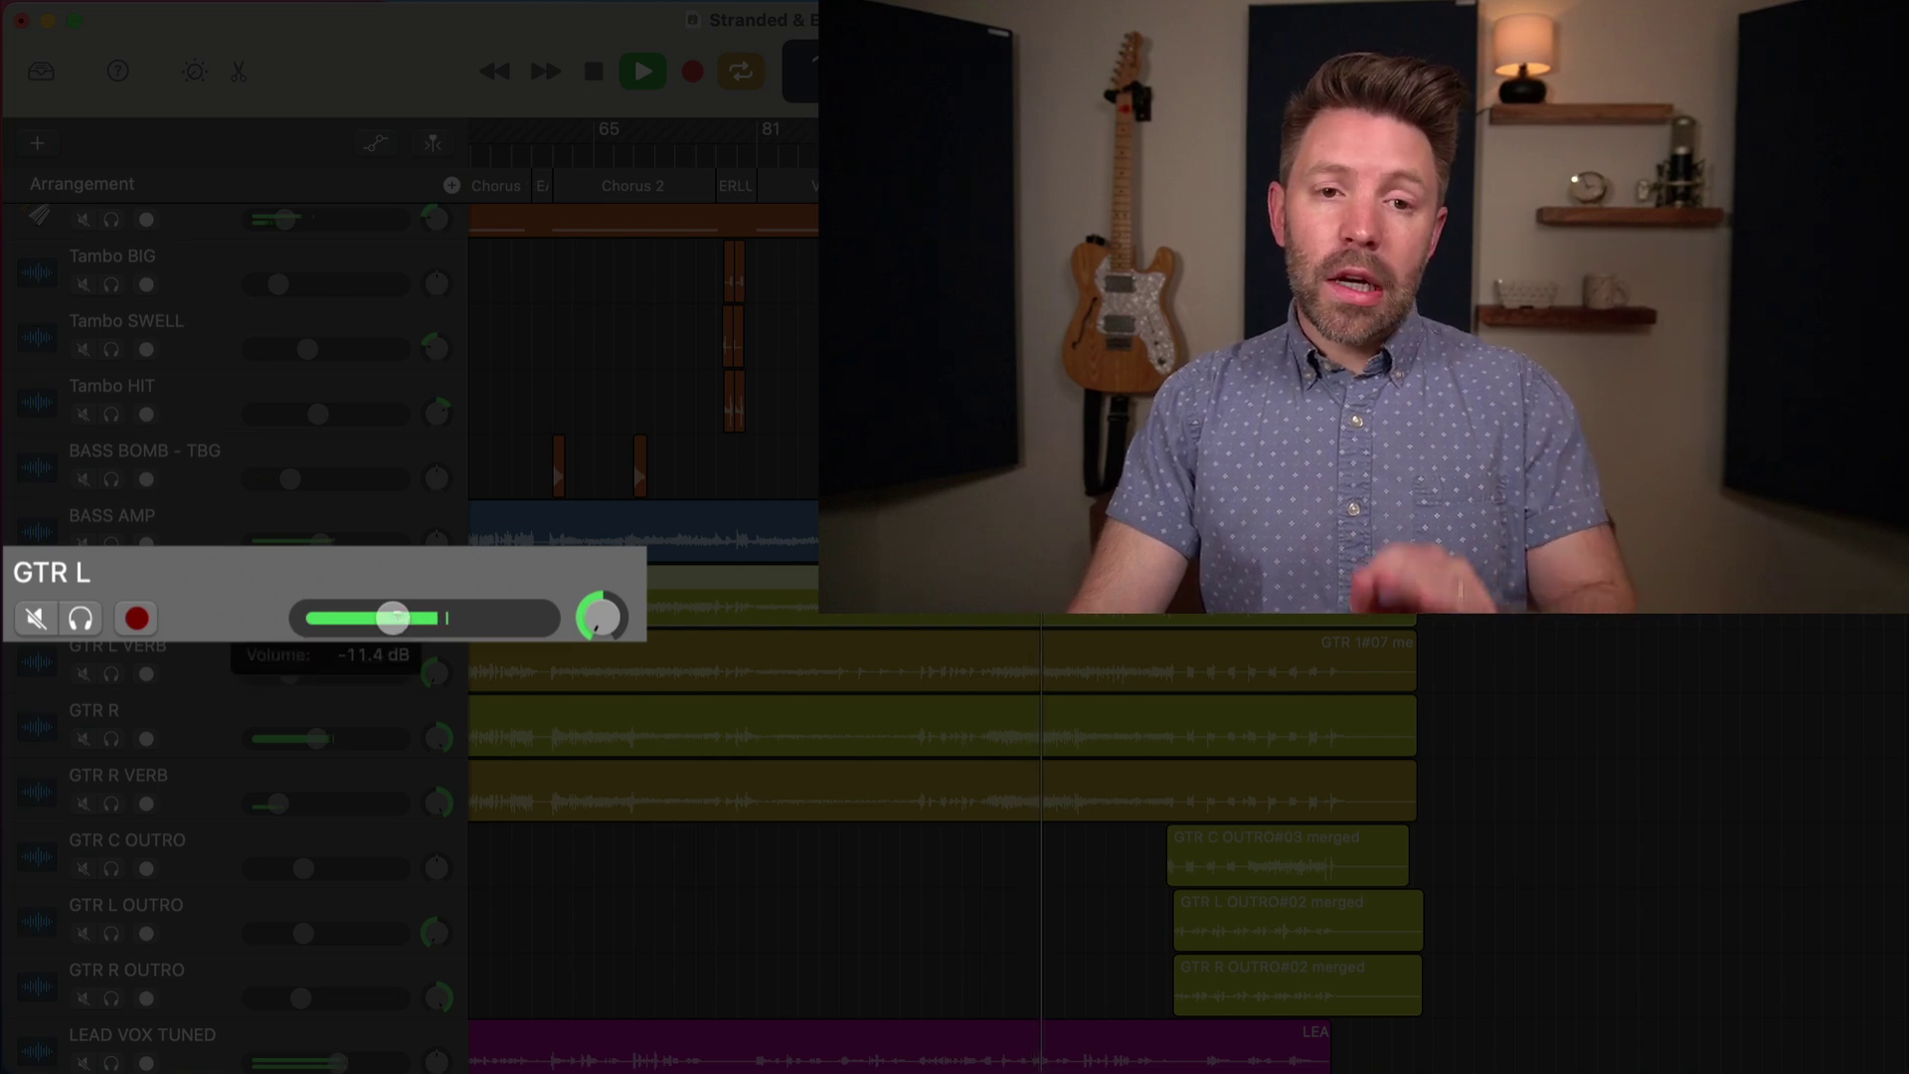
pyautogui.press('space')
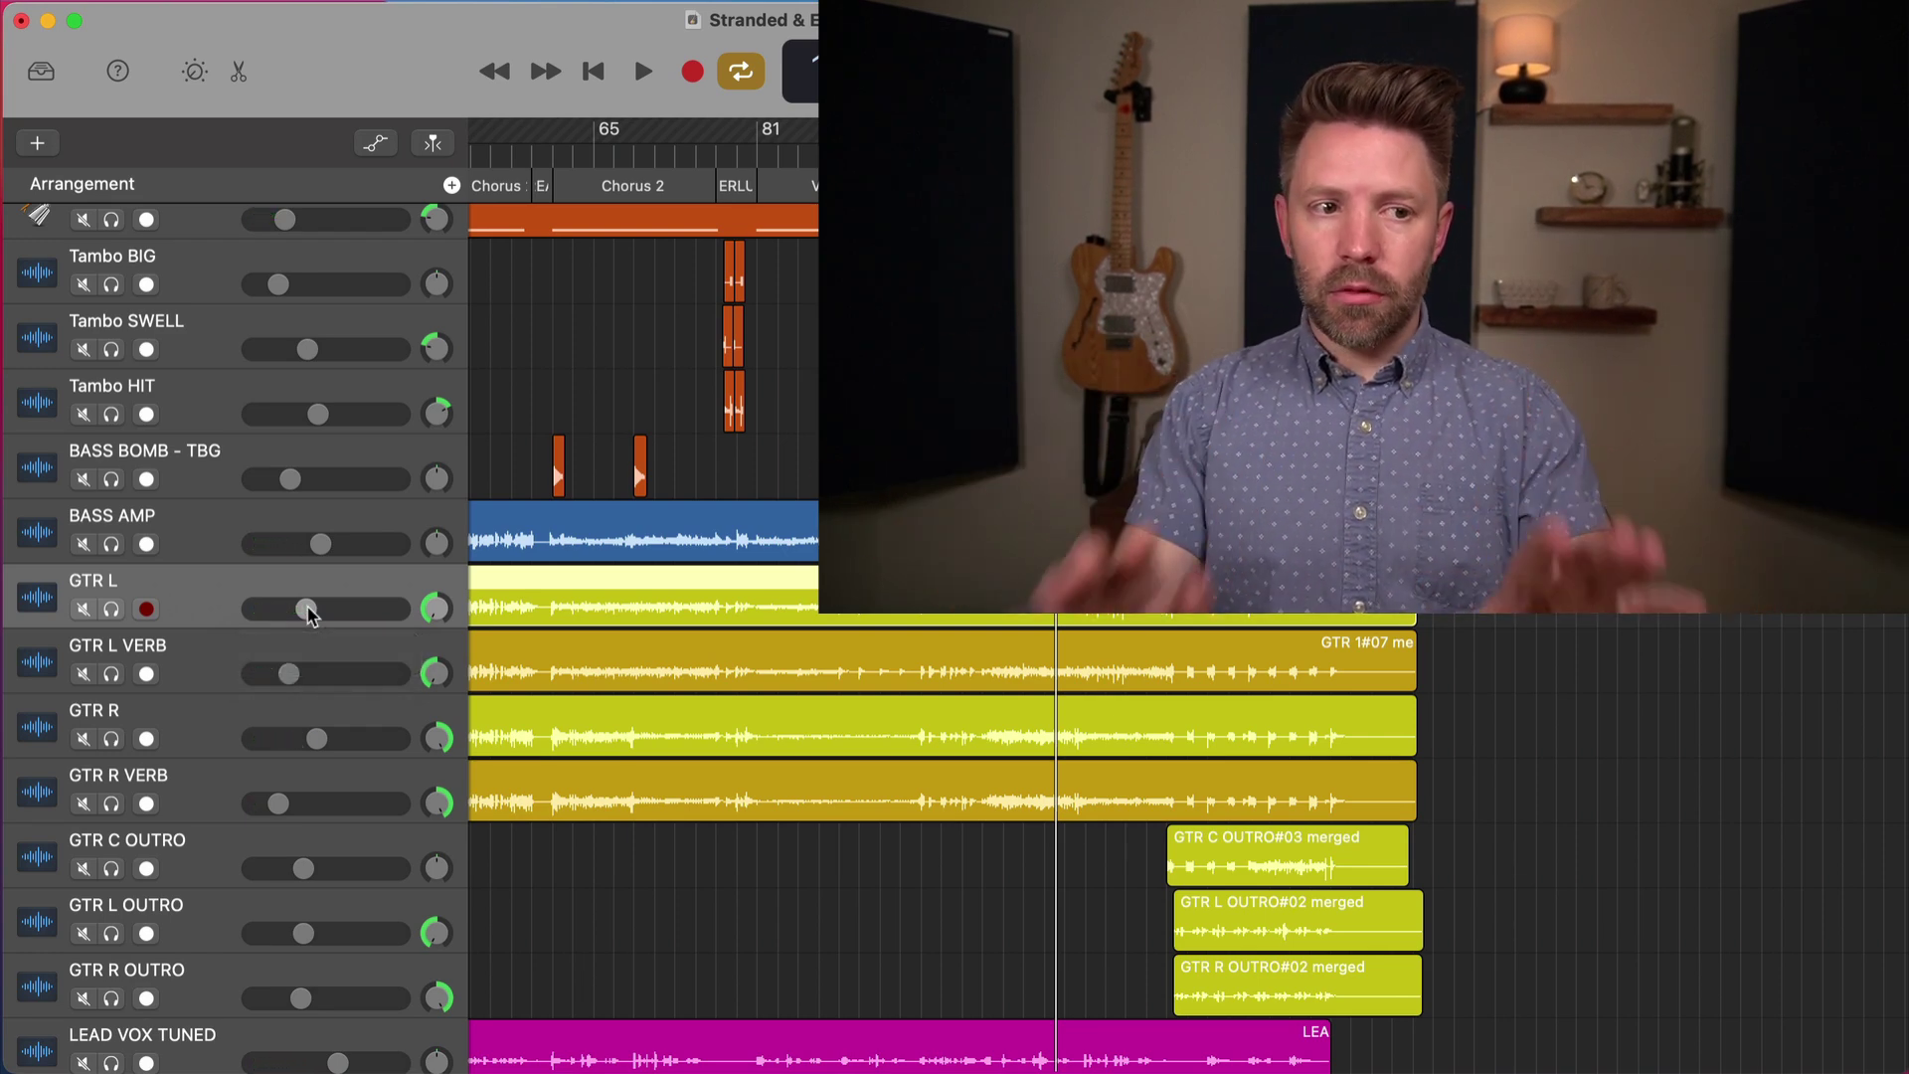
pyautogui.moveTo(307, 609); pyautogui.dragTo(398, 609)
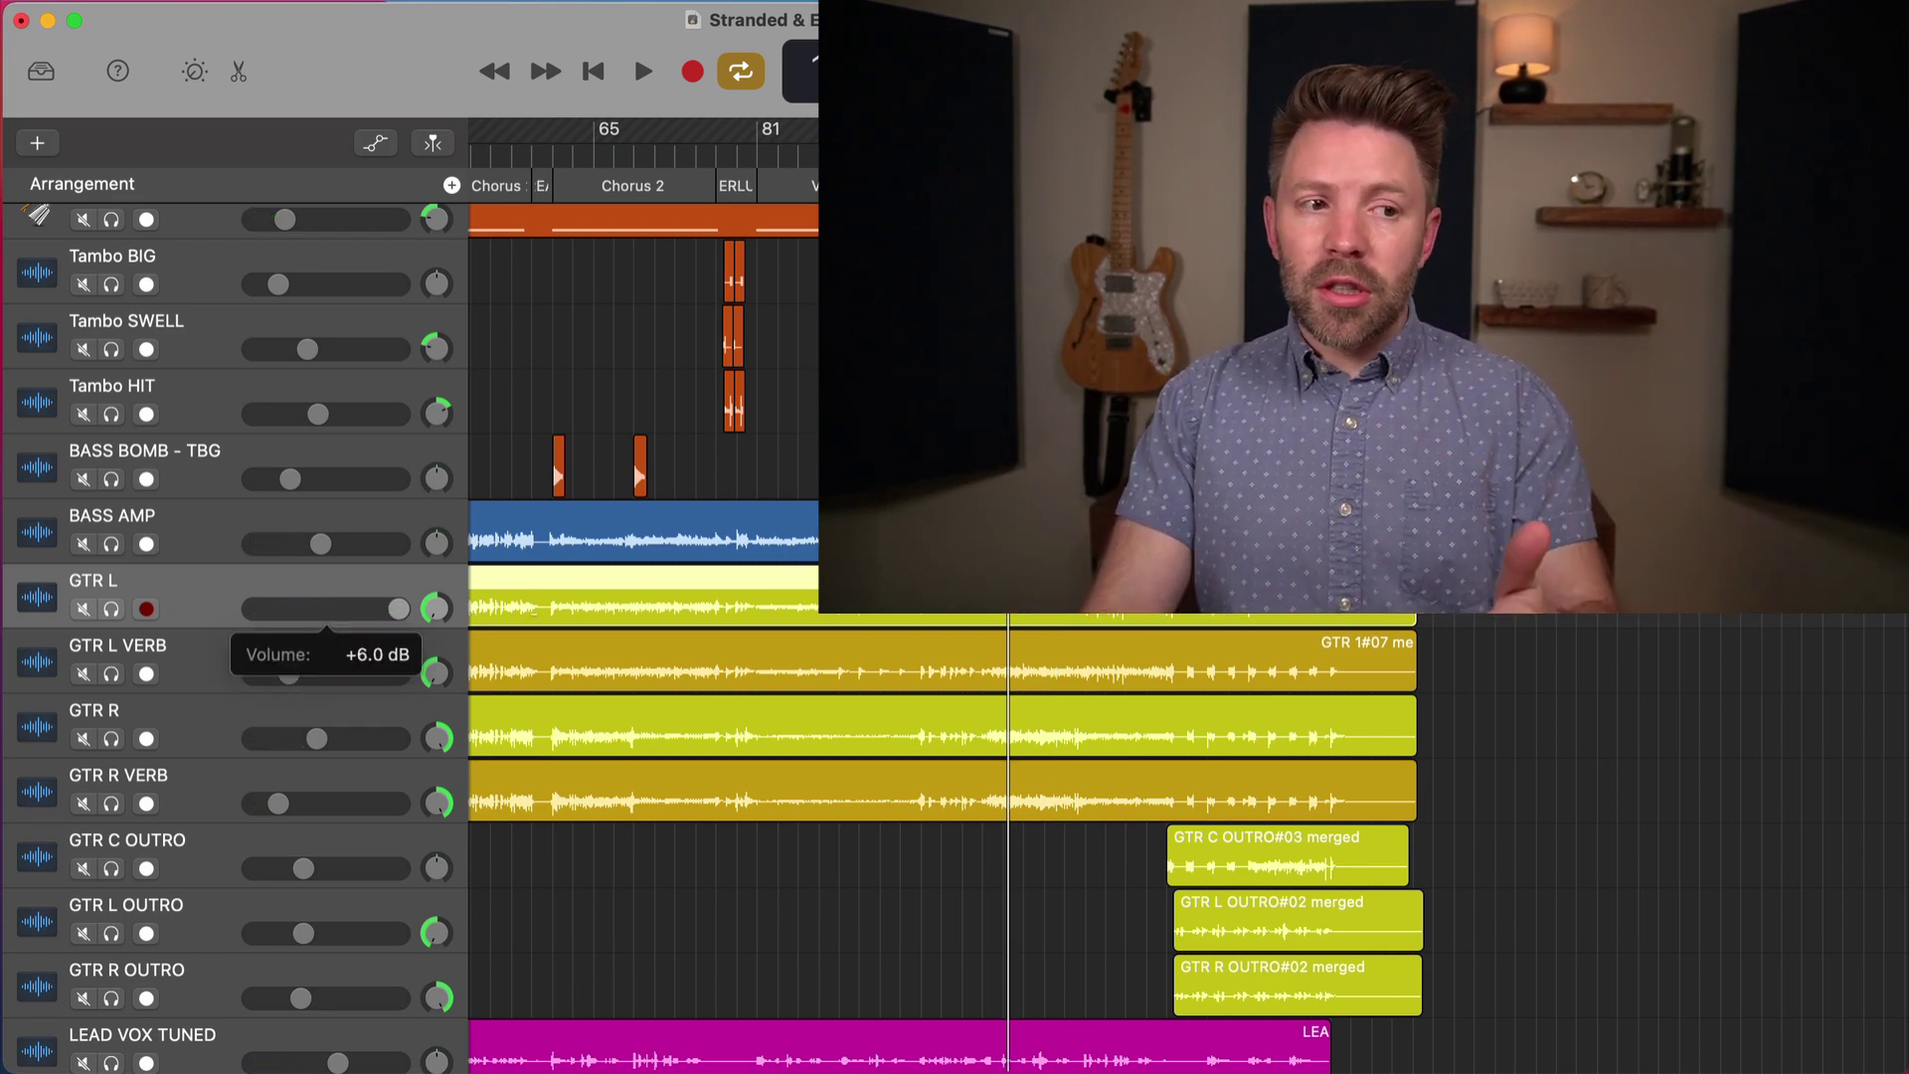
pyautogui.moveTo(398, 608); pyautogui.dragTo(306, 608)
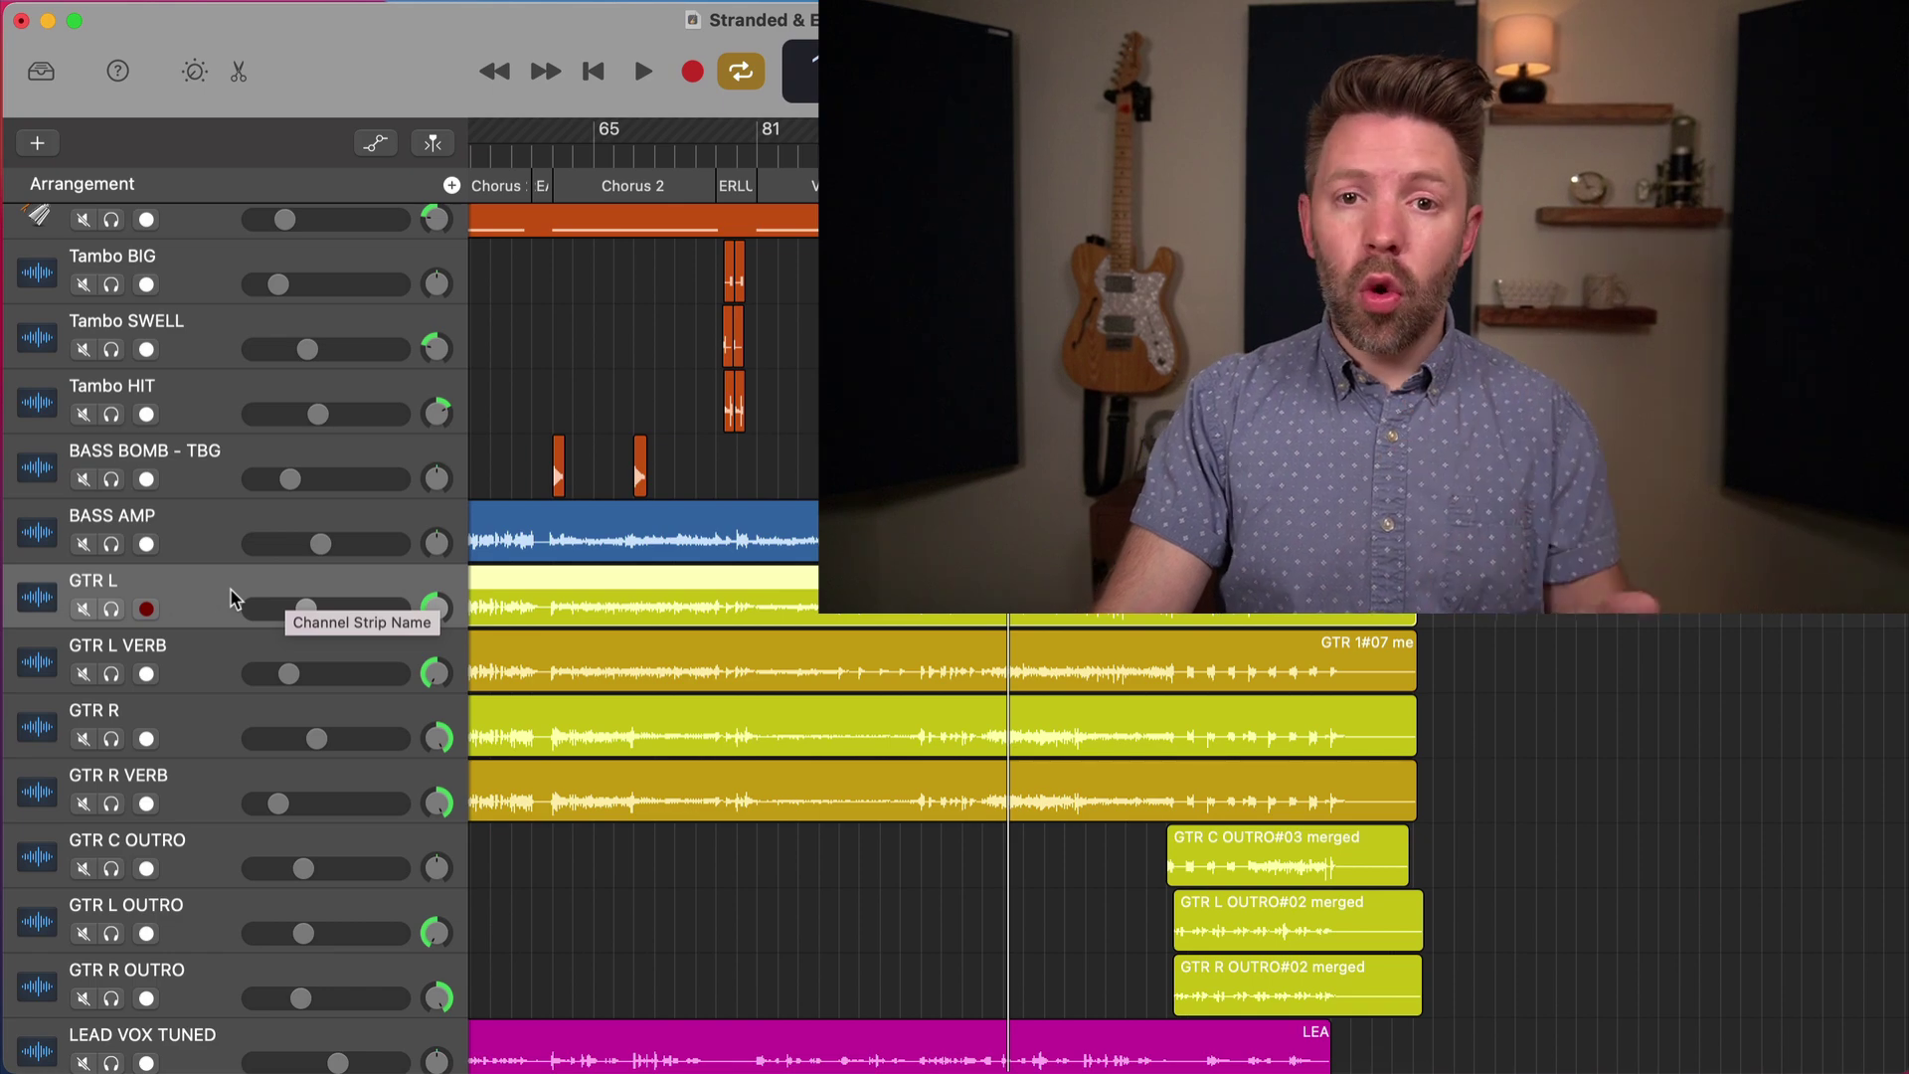
# - Show GTR L's sound controls and load the Peak Standard factory preset on its mvMeter2
pyautogui.press('b')
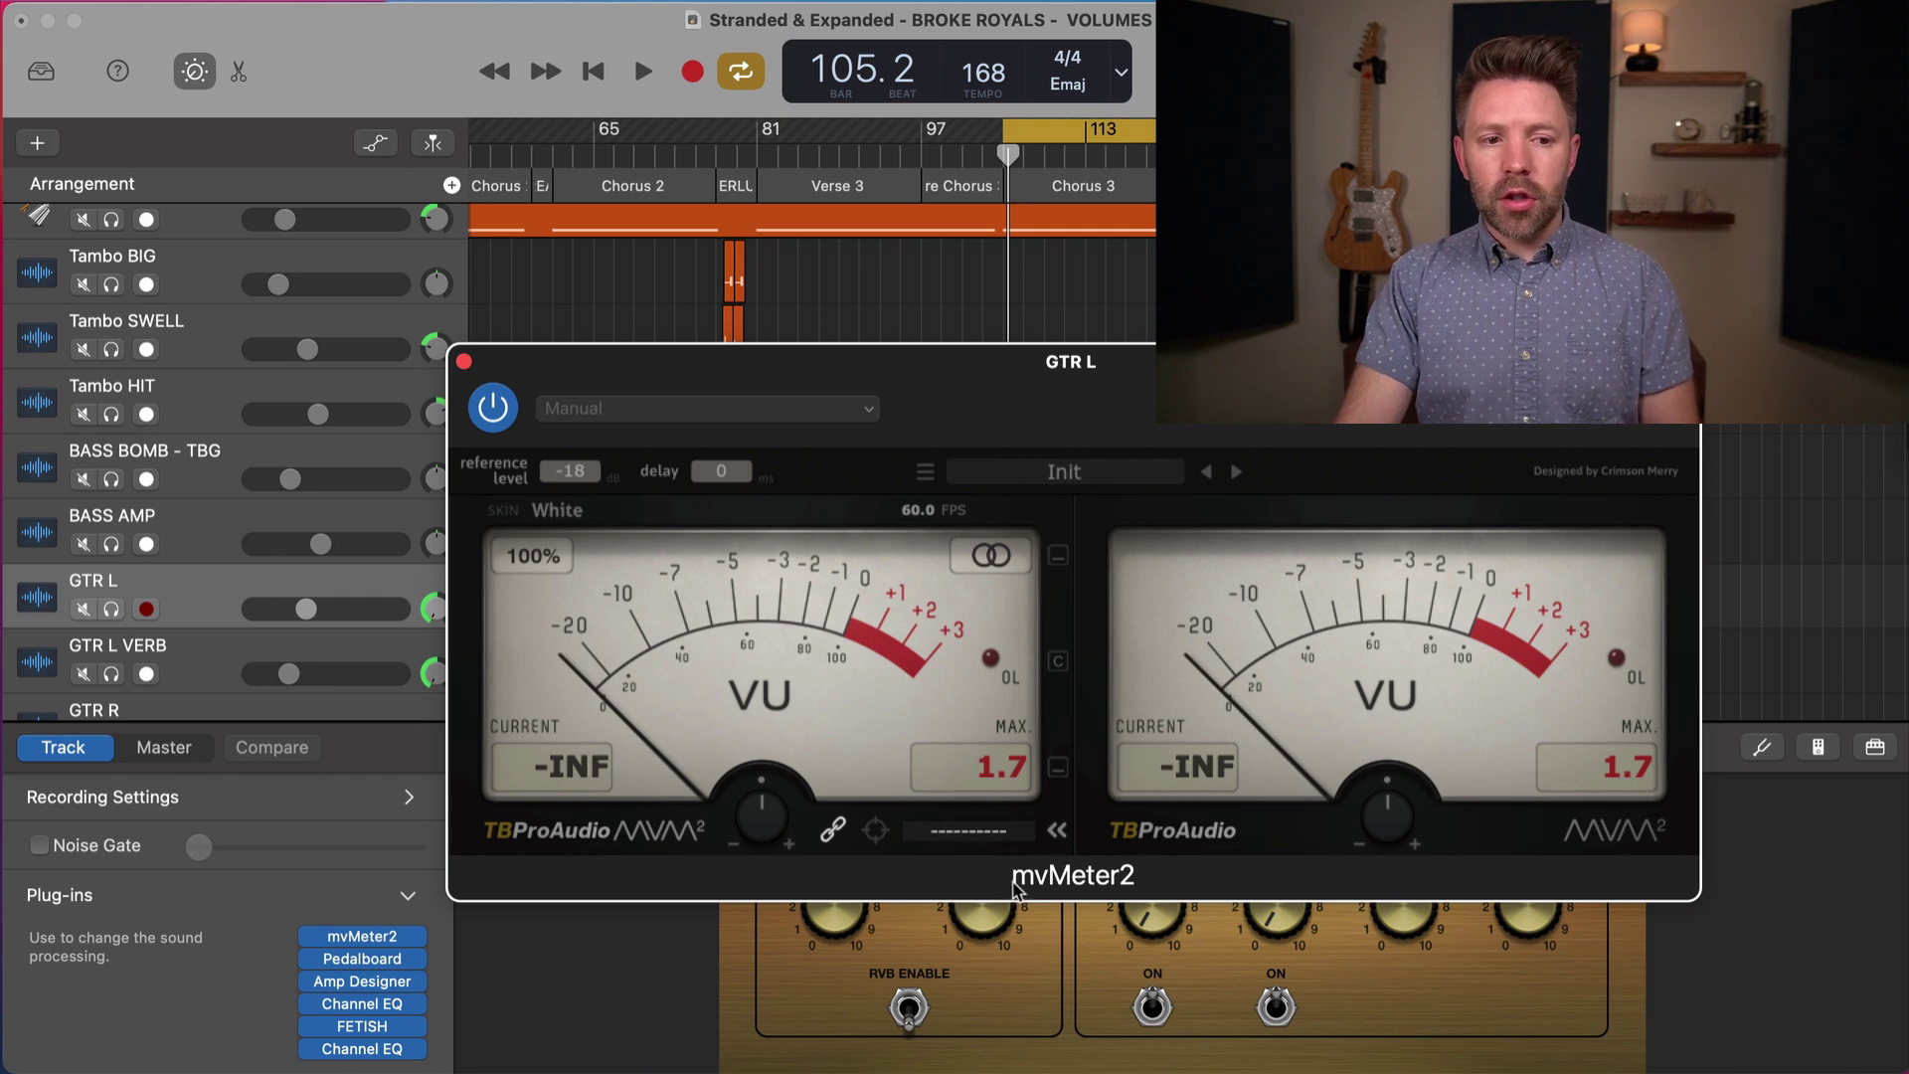
pyautogui.click(714, 411)
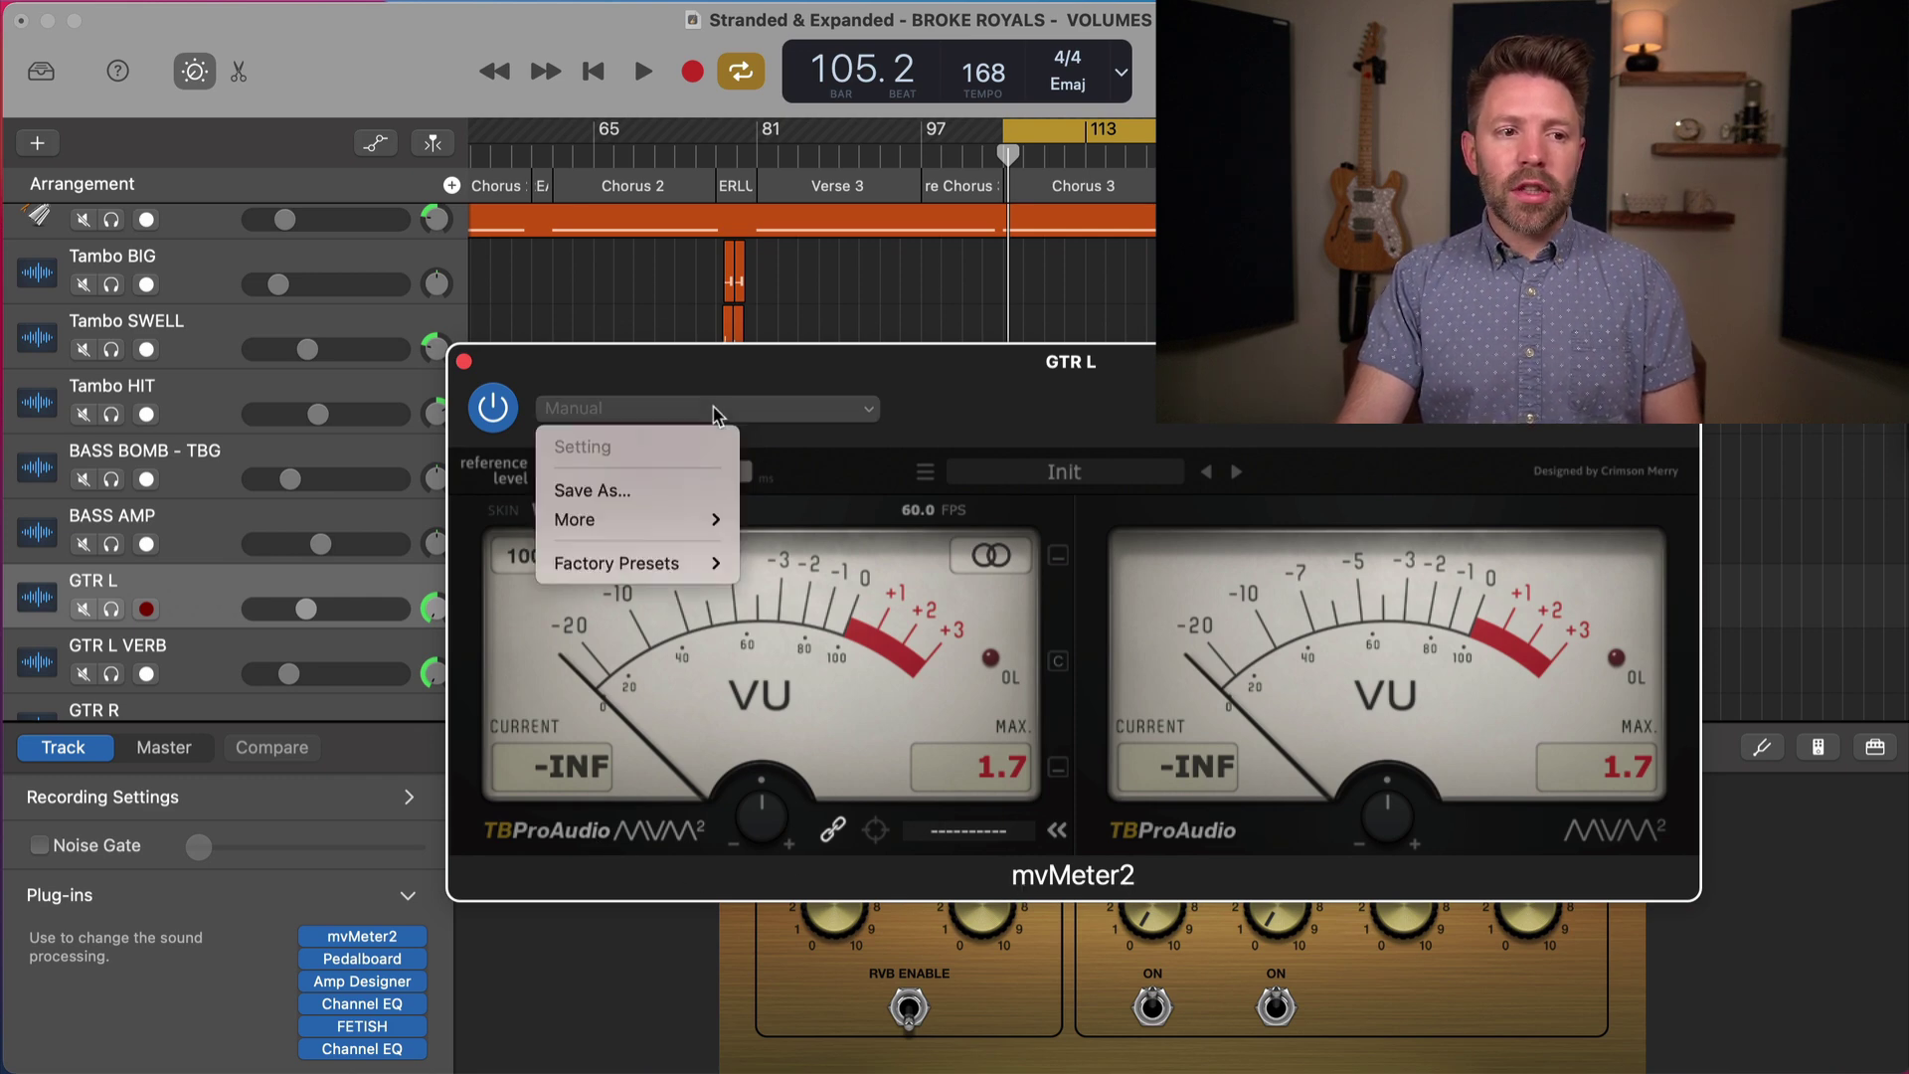
pyautogui.moveTo(710, 578)
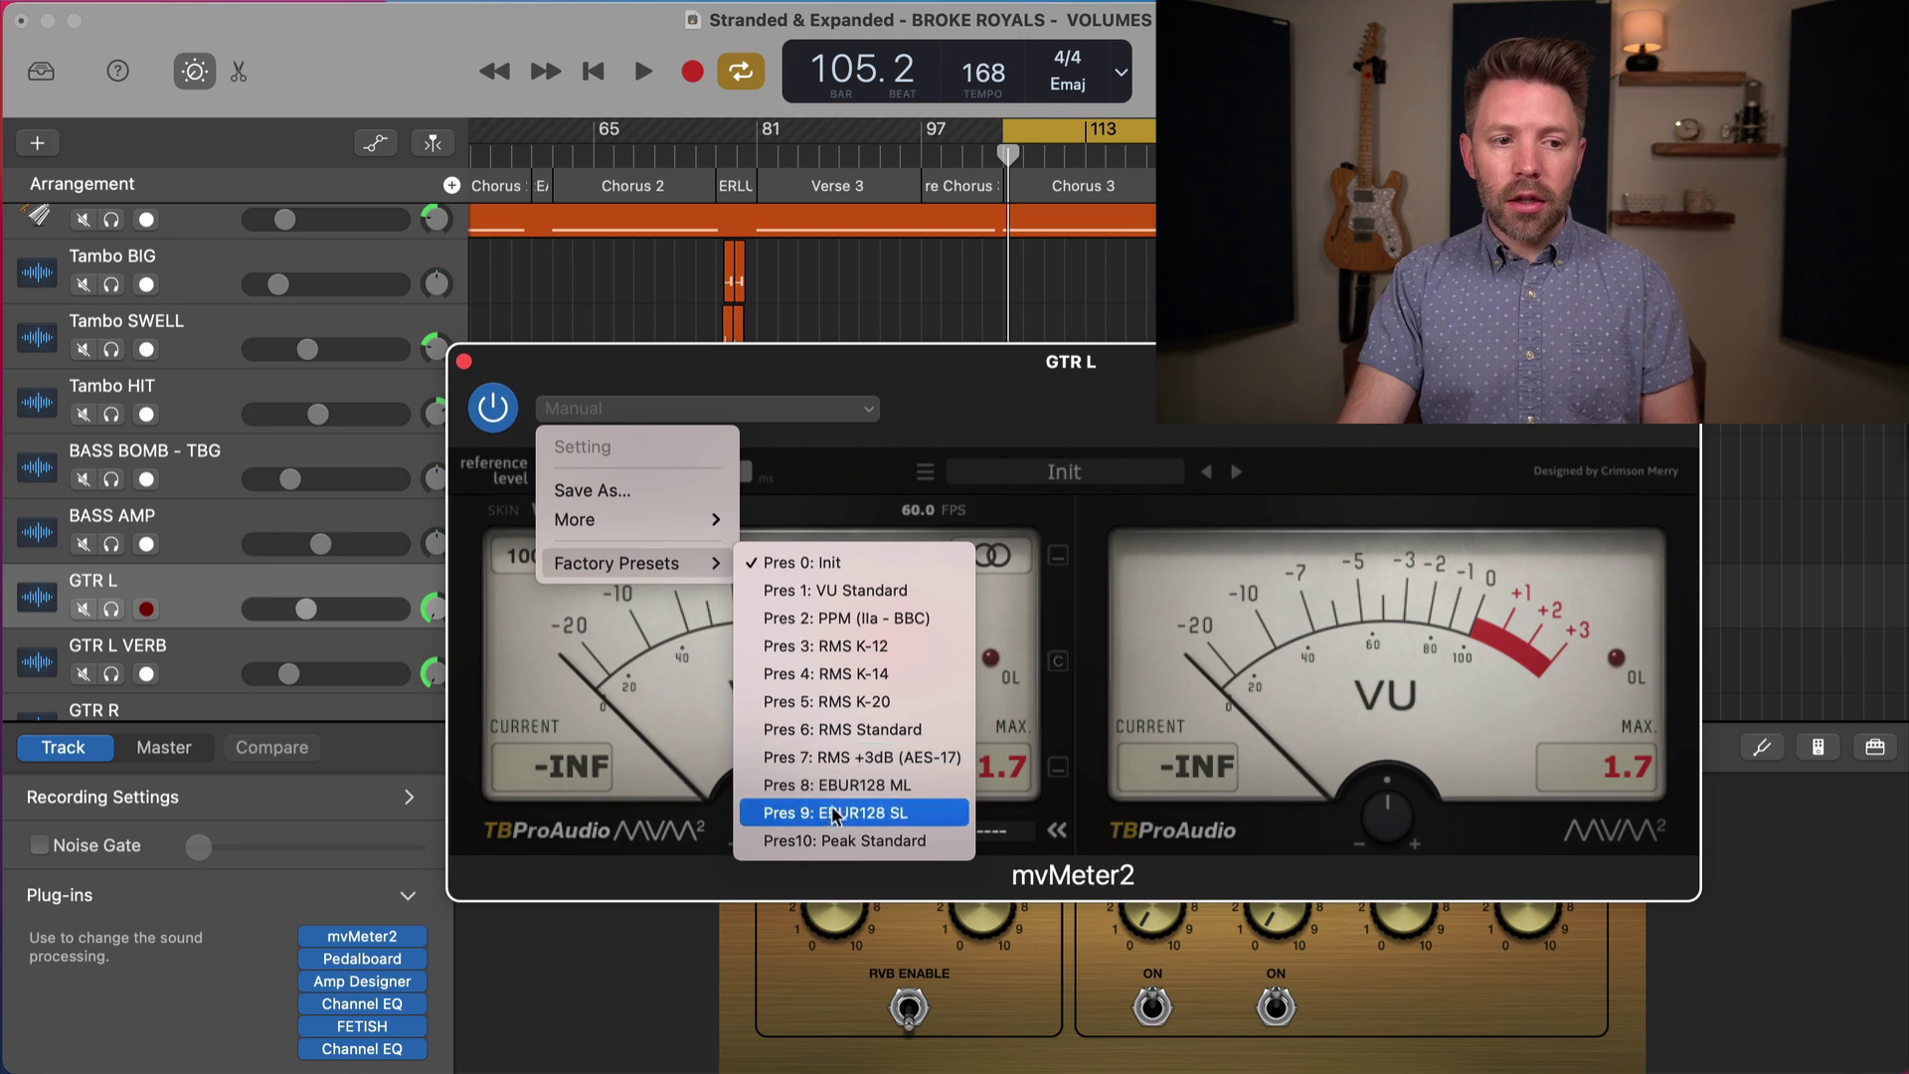
pyautogui.click(843, 840)
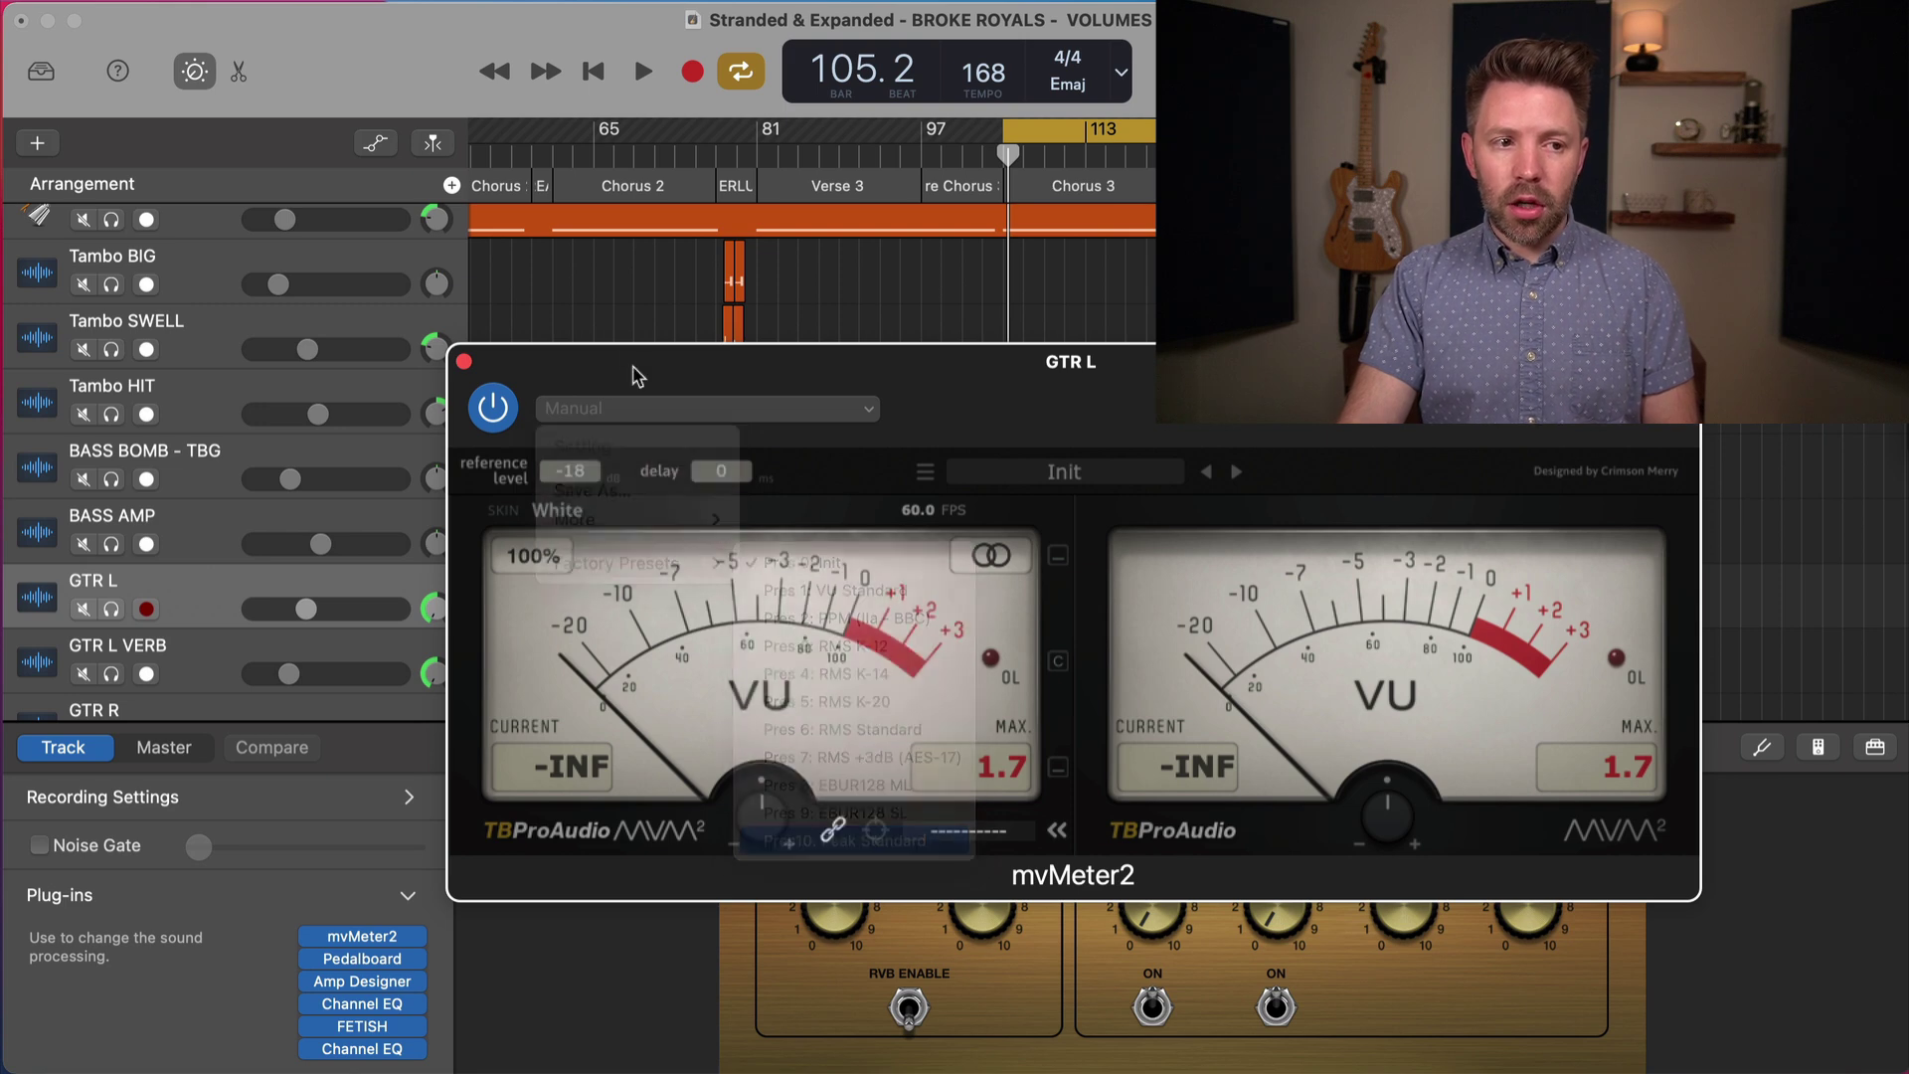
pyautogui.click(782, 408)
pyautogui.moveTo(714, 563)
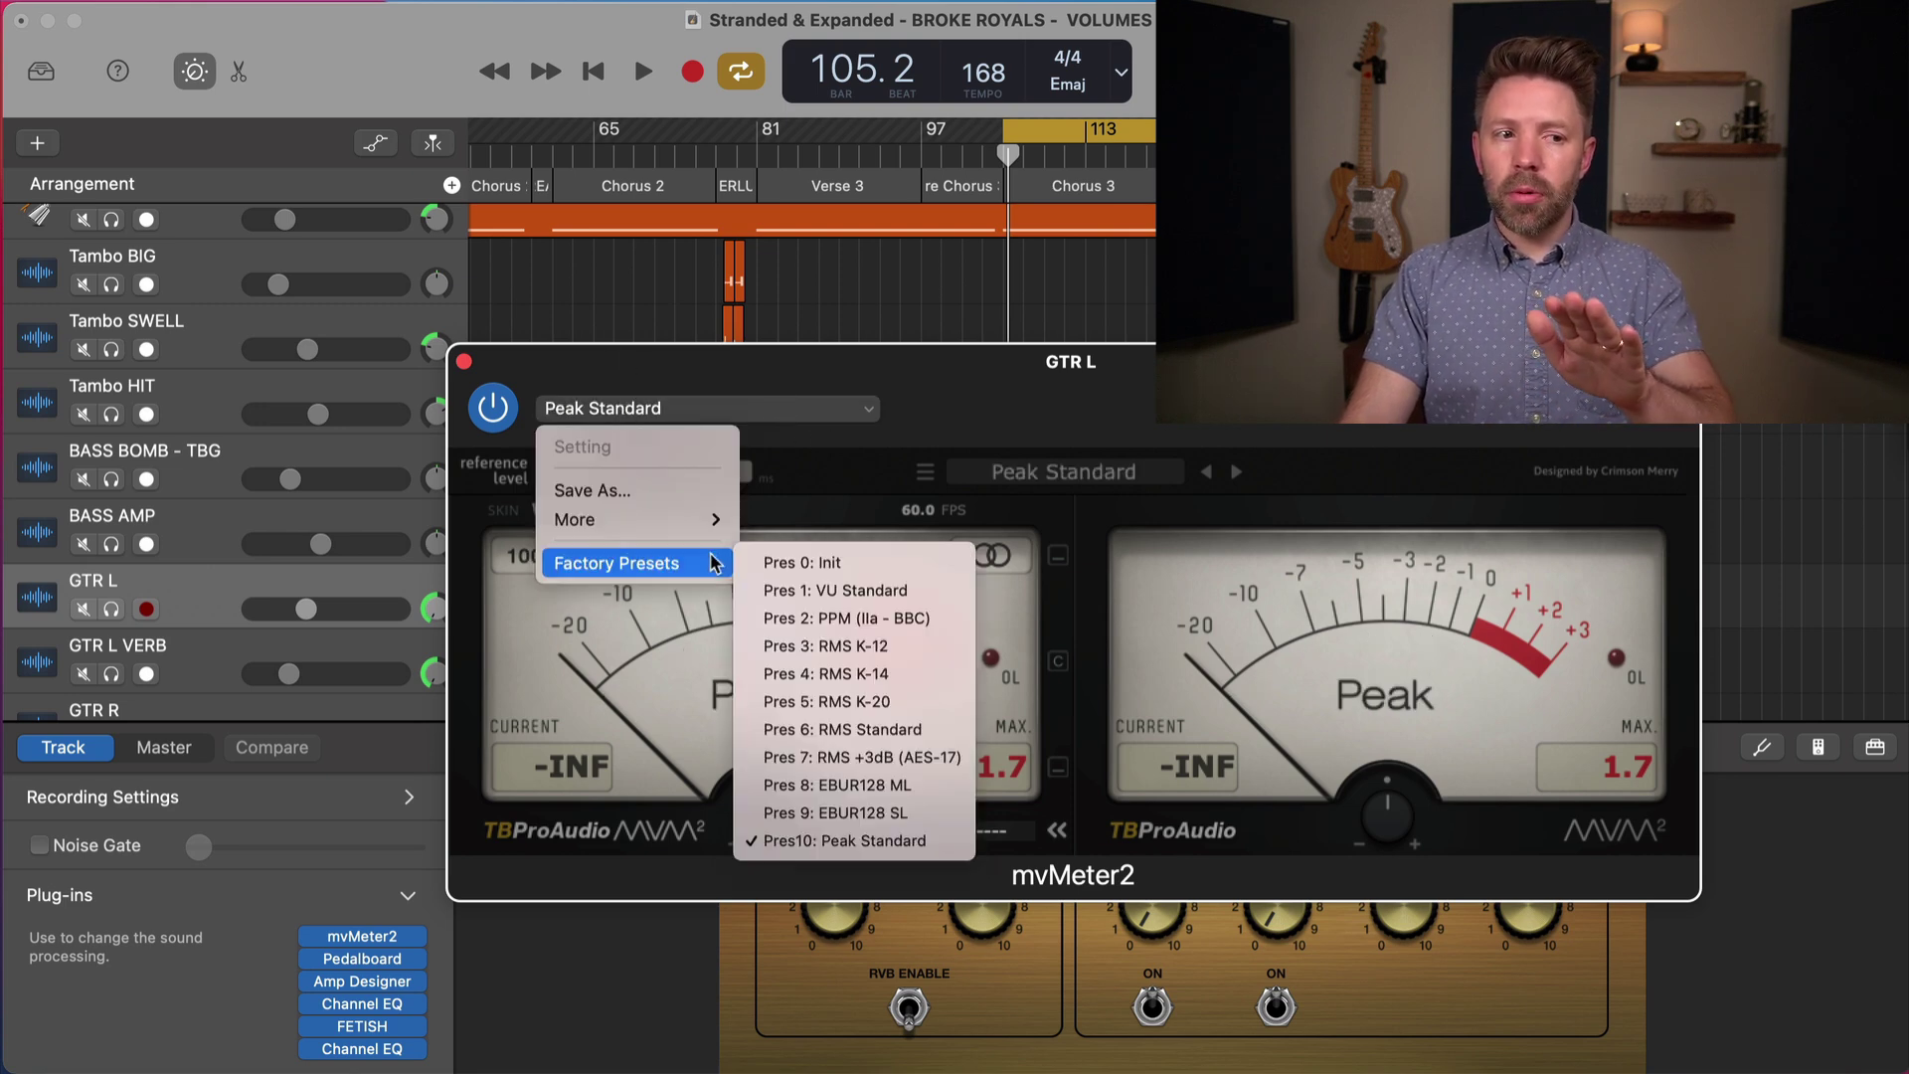
pyautogui.click(958, 425)
pyautogui.click(925, 471)
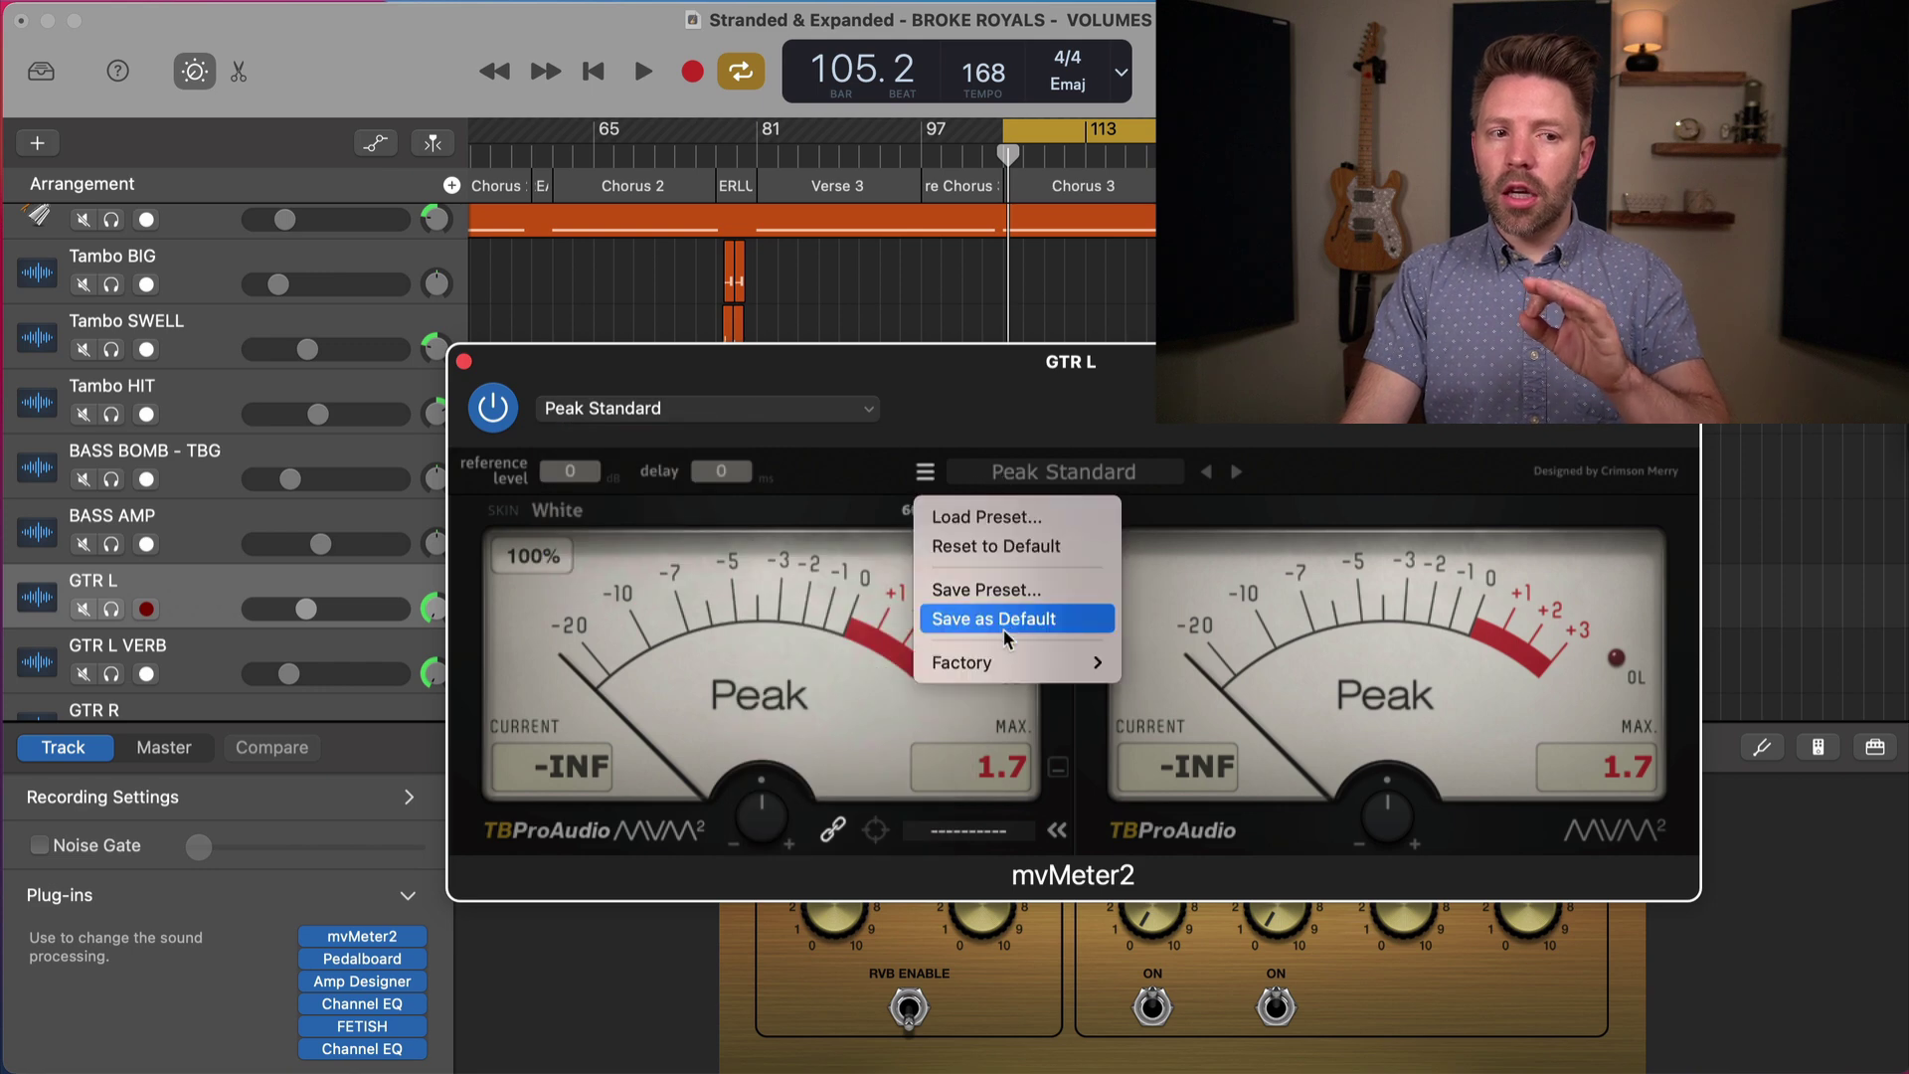
pyautogui.moveTo(1024, 666)
pyautogui.click(865, 773)
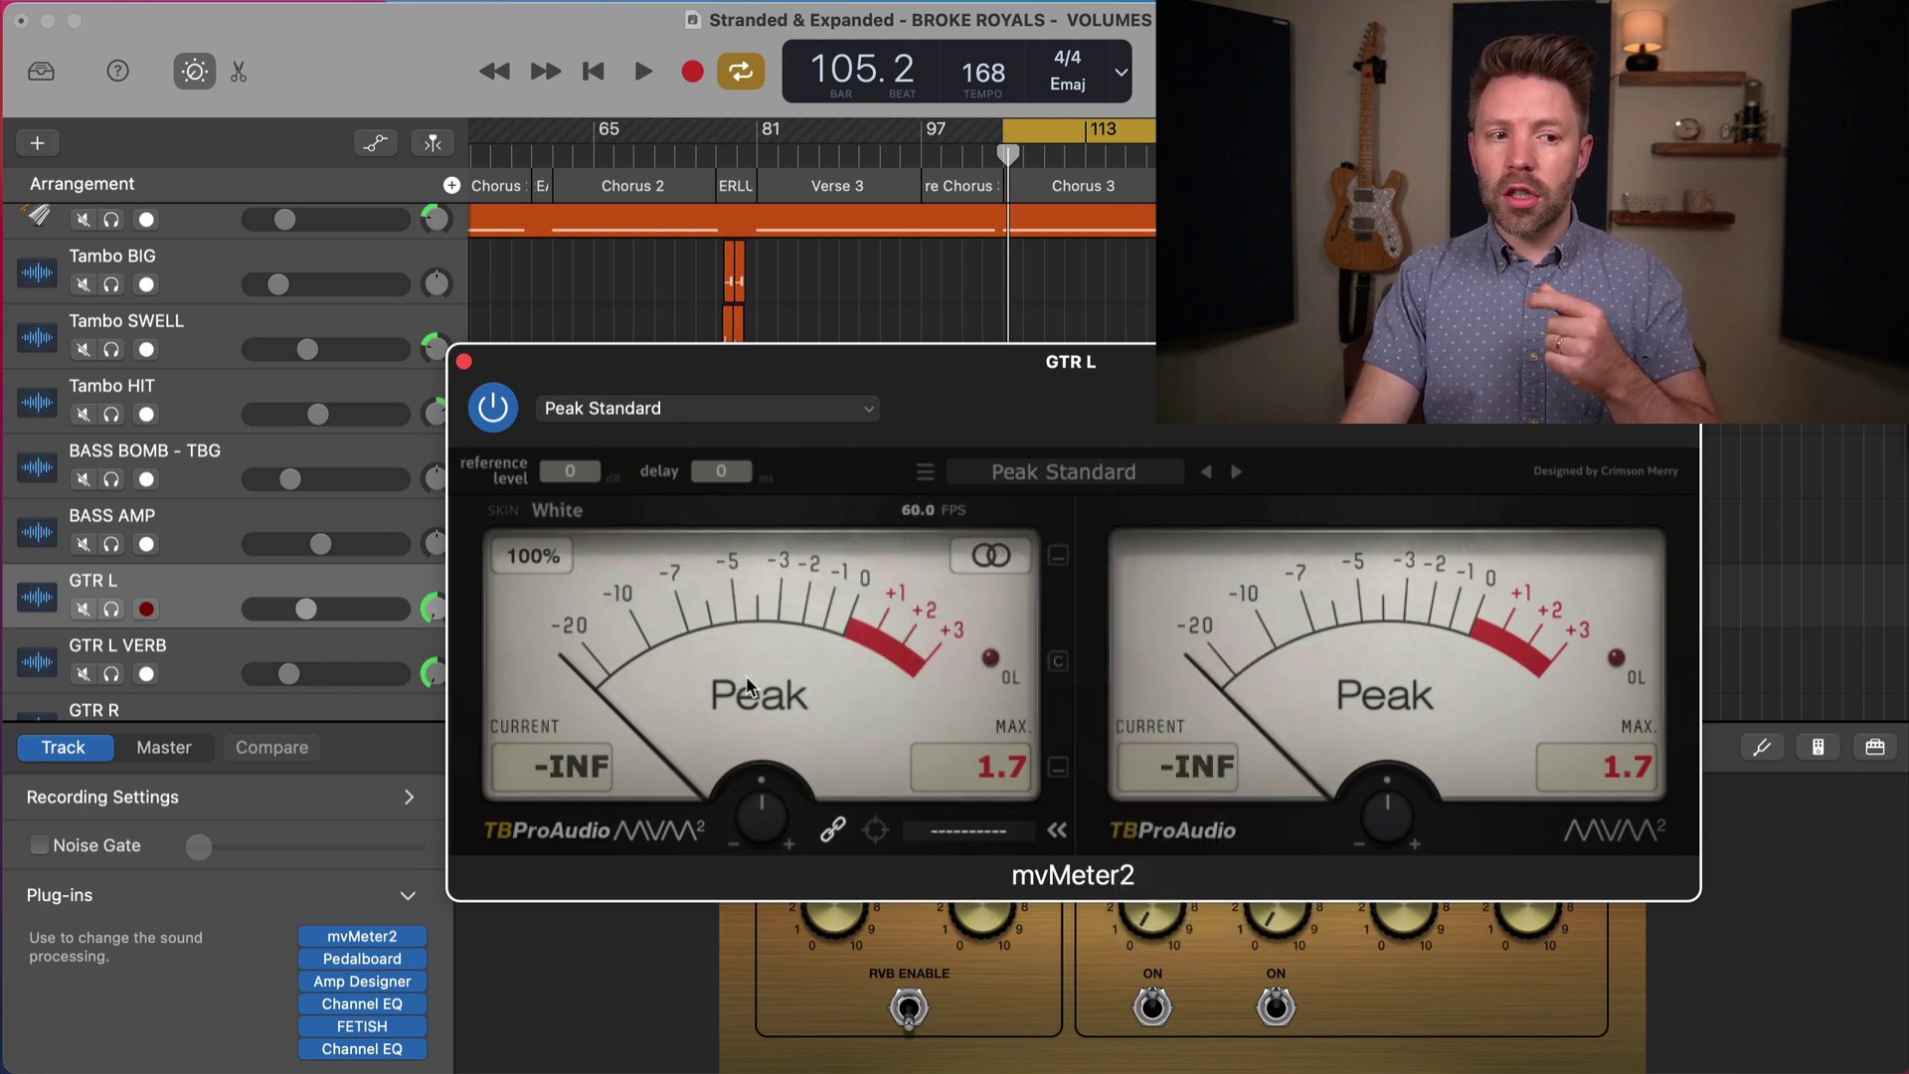
# - Keep the meter in Peak mode and play the song, logging a -1.8 peak maximum
pyautogui.click(751, 708)
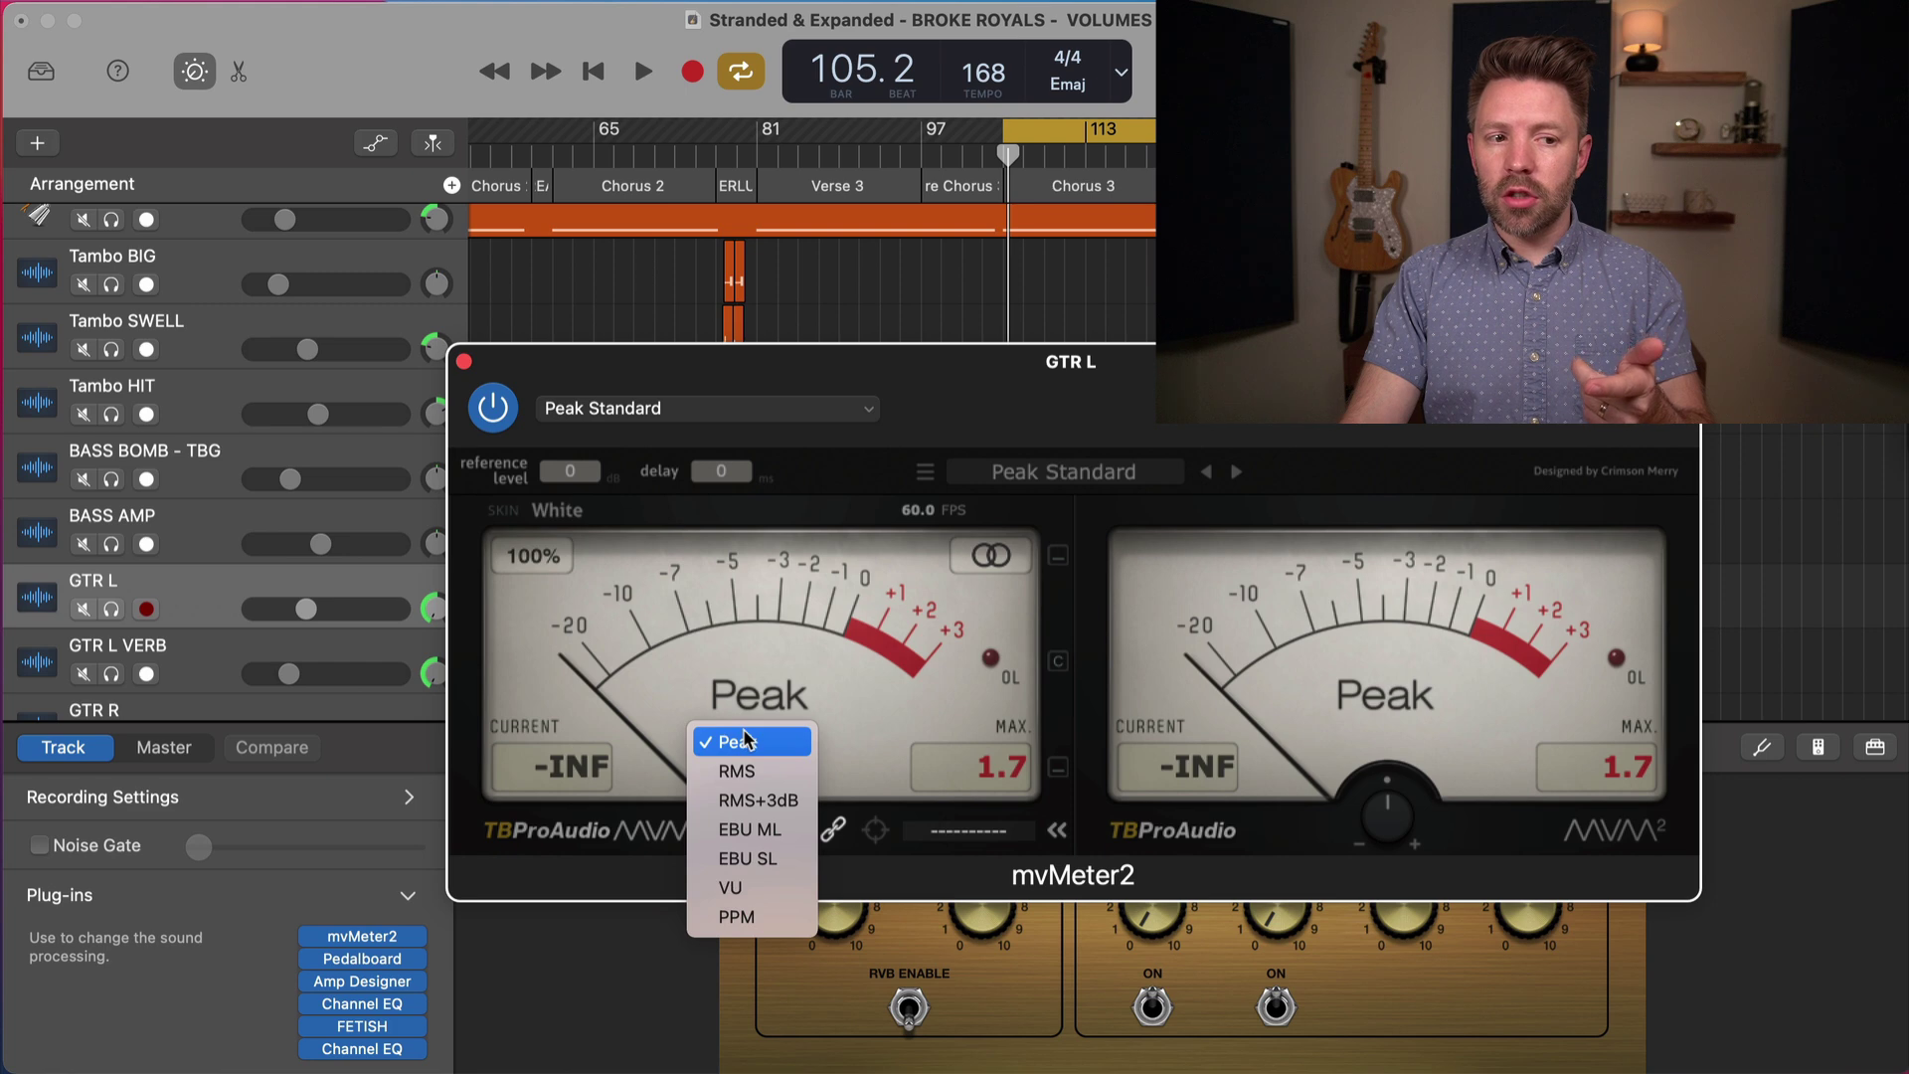
pyautogui.click(748, 736)
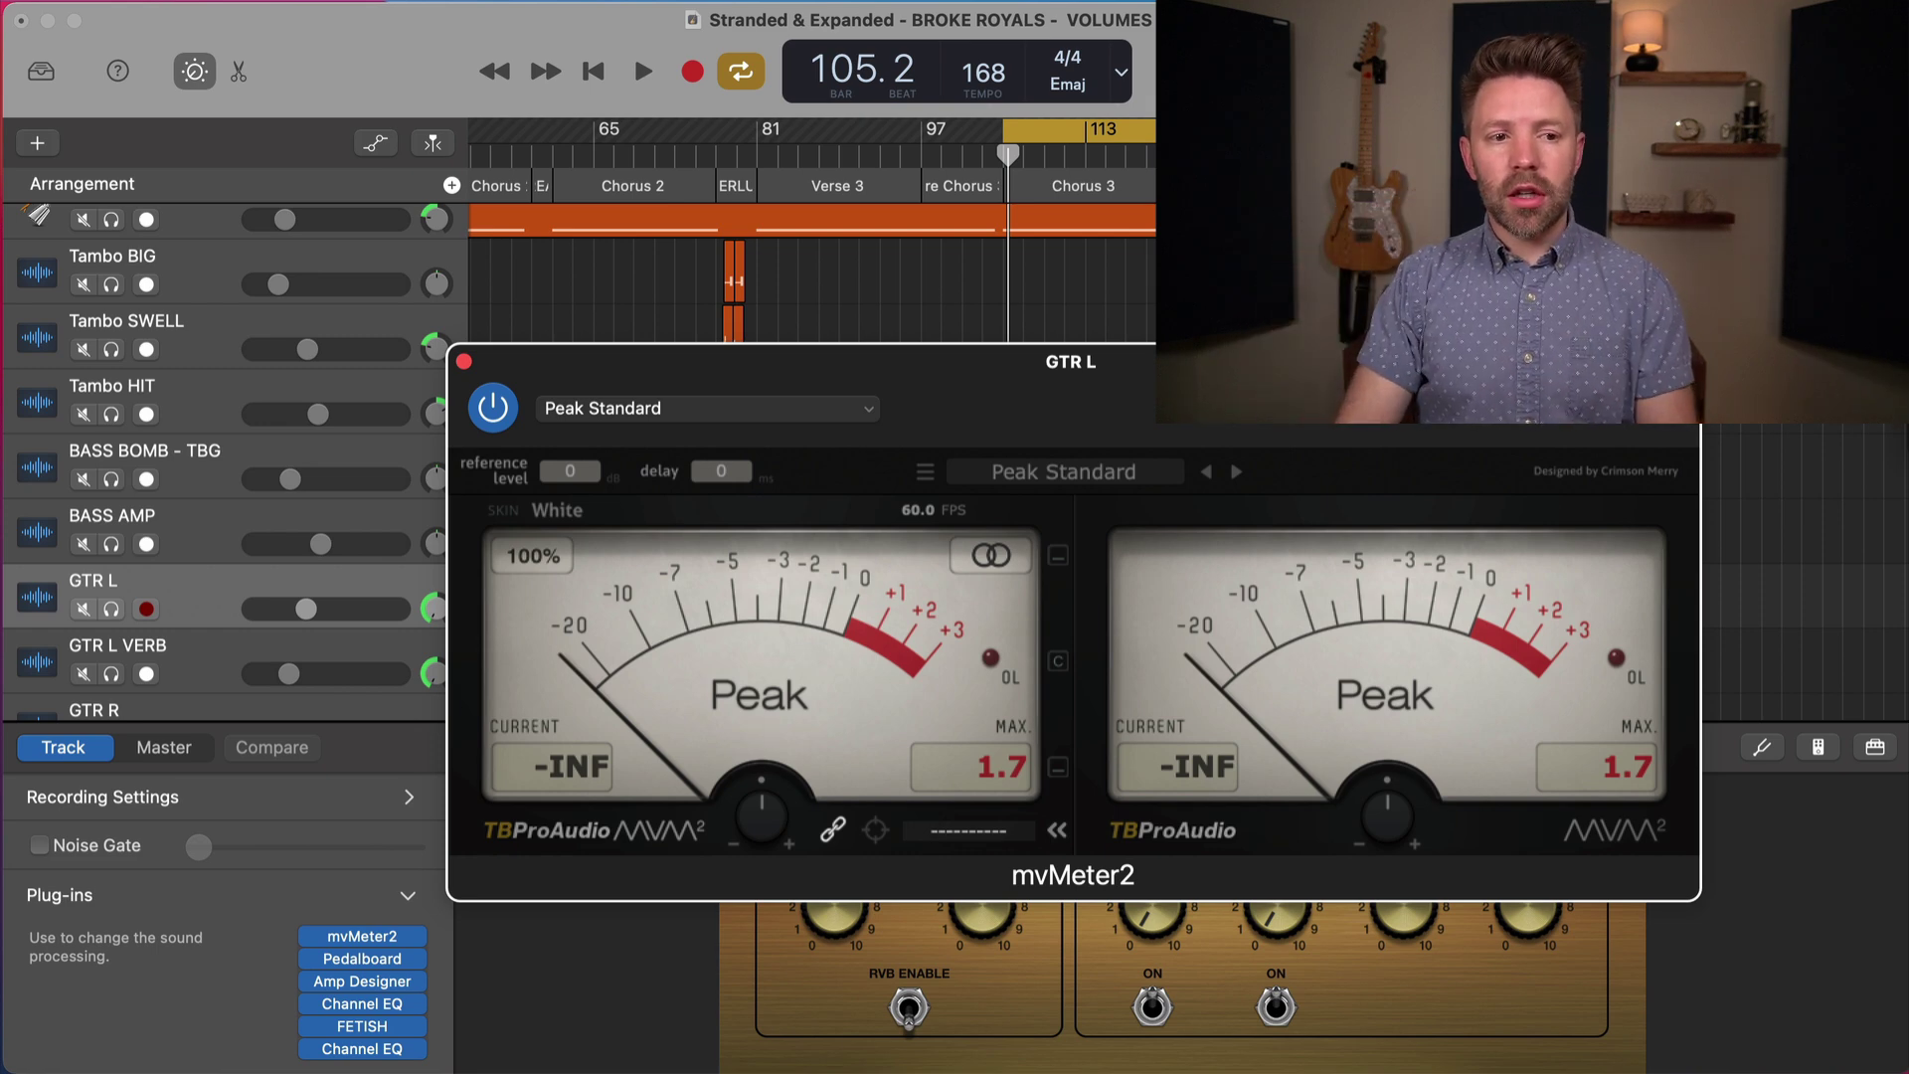
pyautogui.press('space')
pyautogui.press('space')
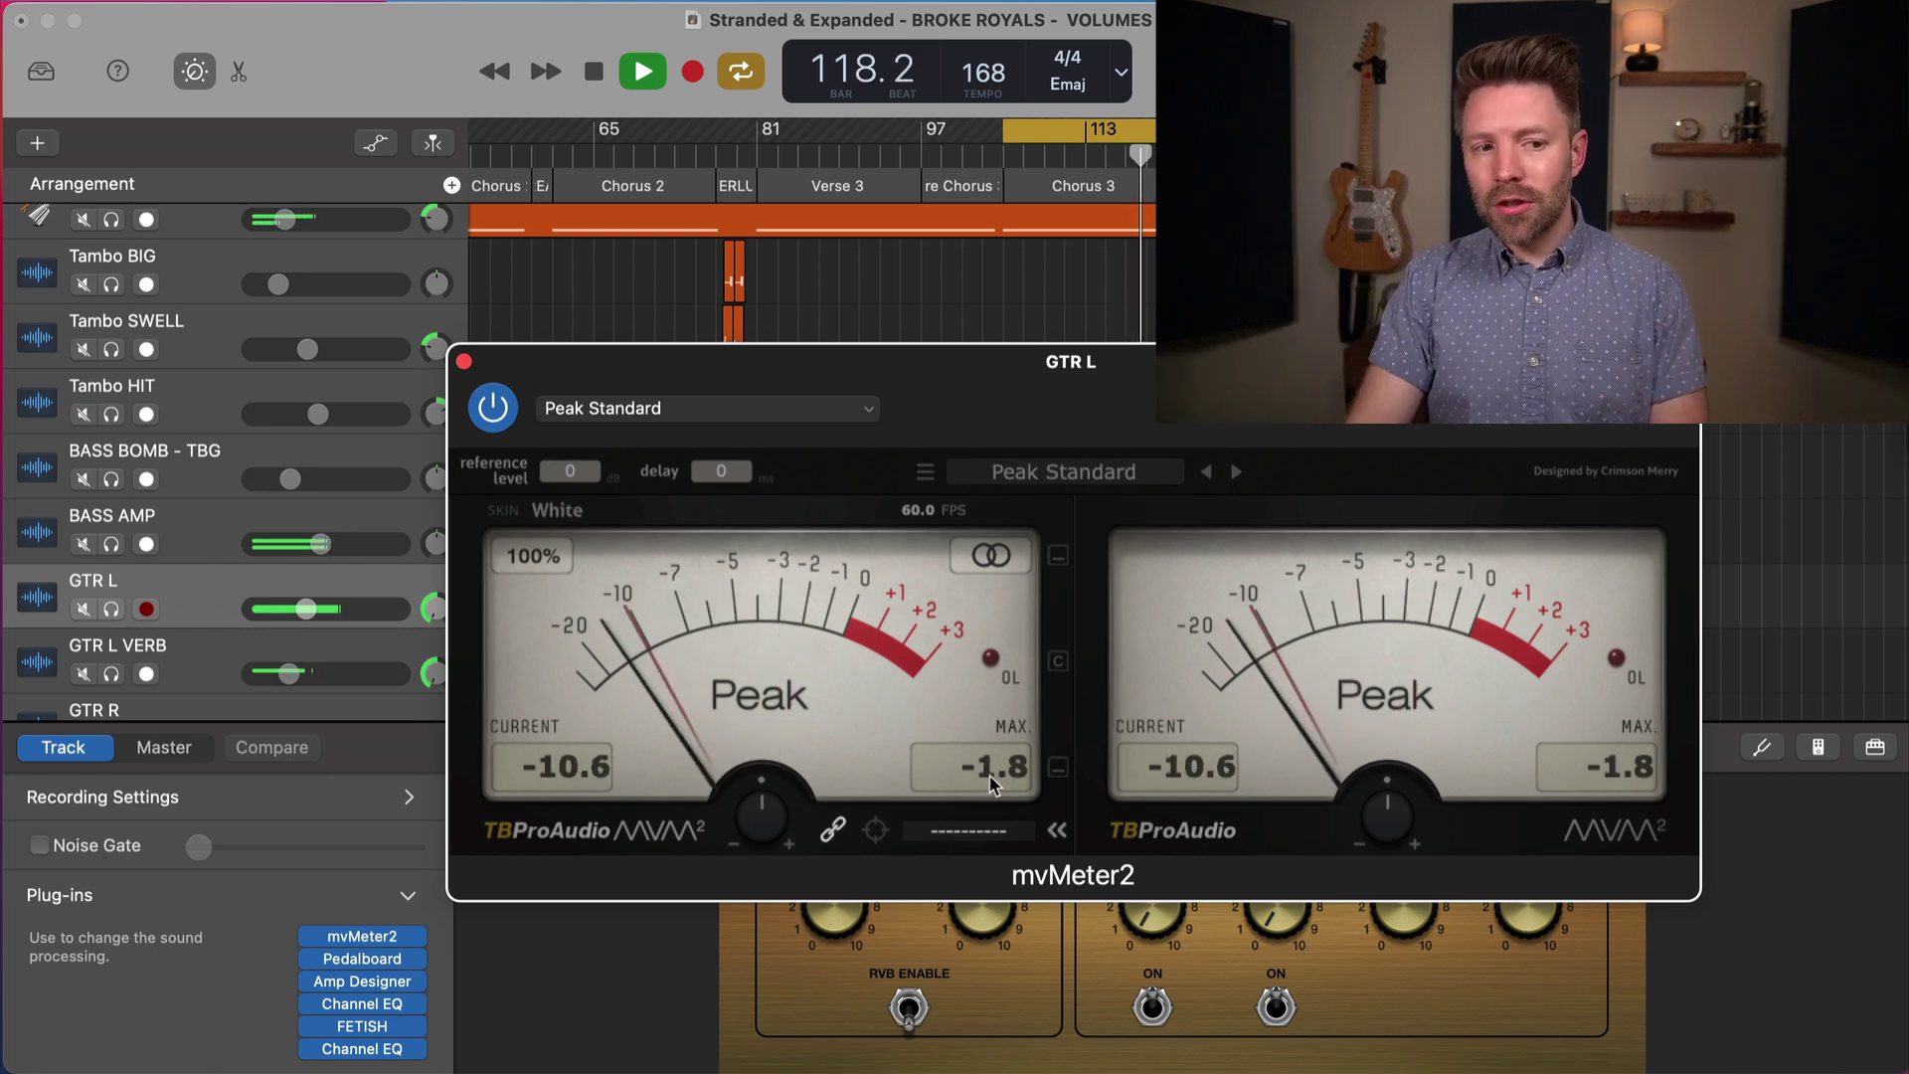
pyautogui.press('space')
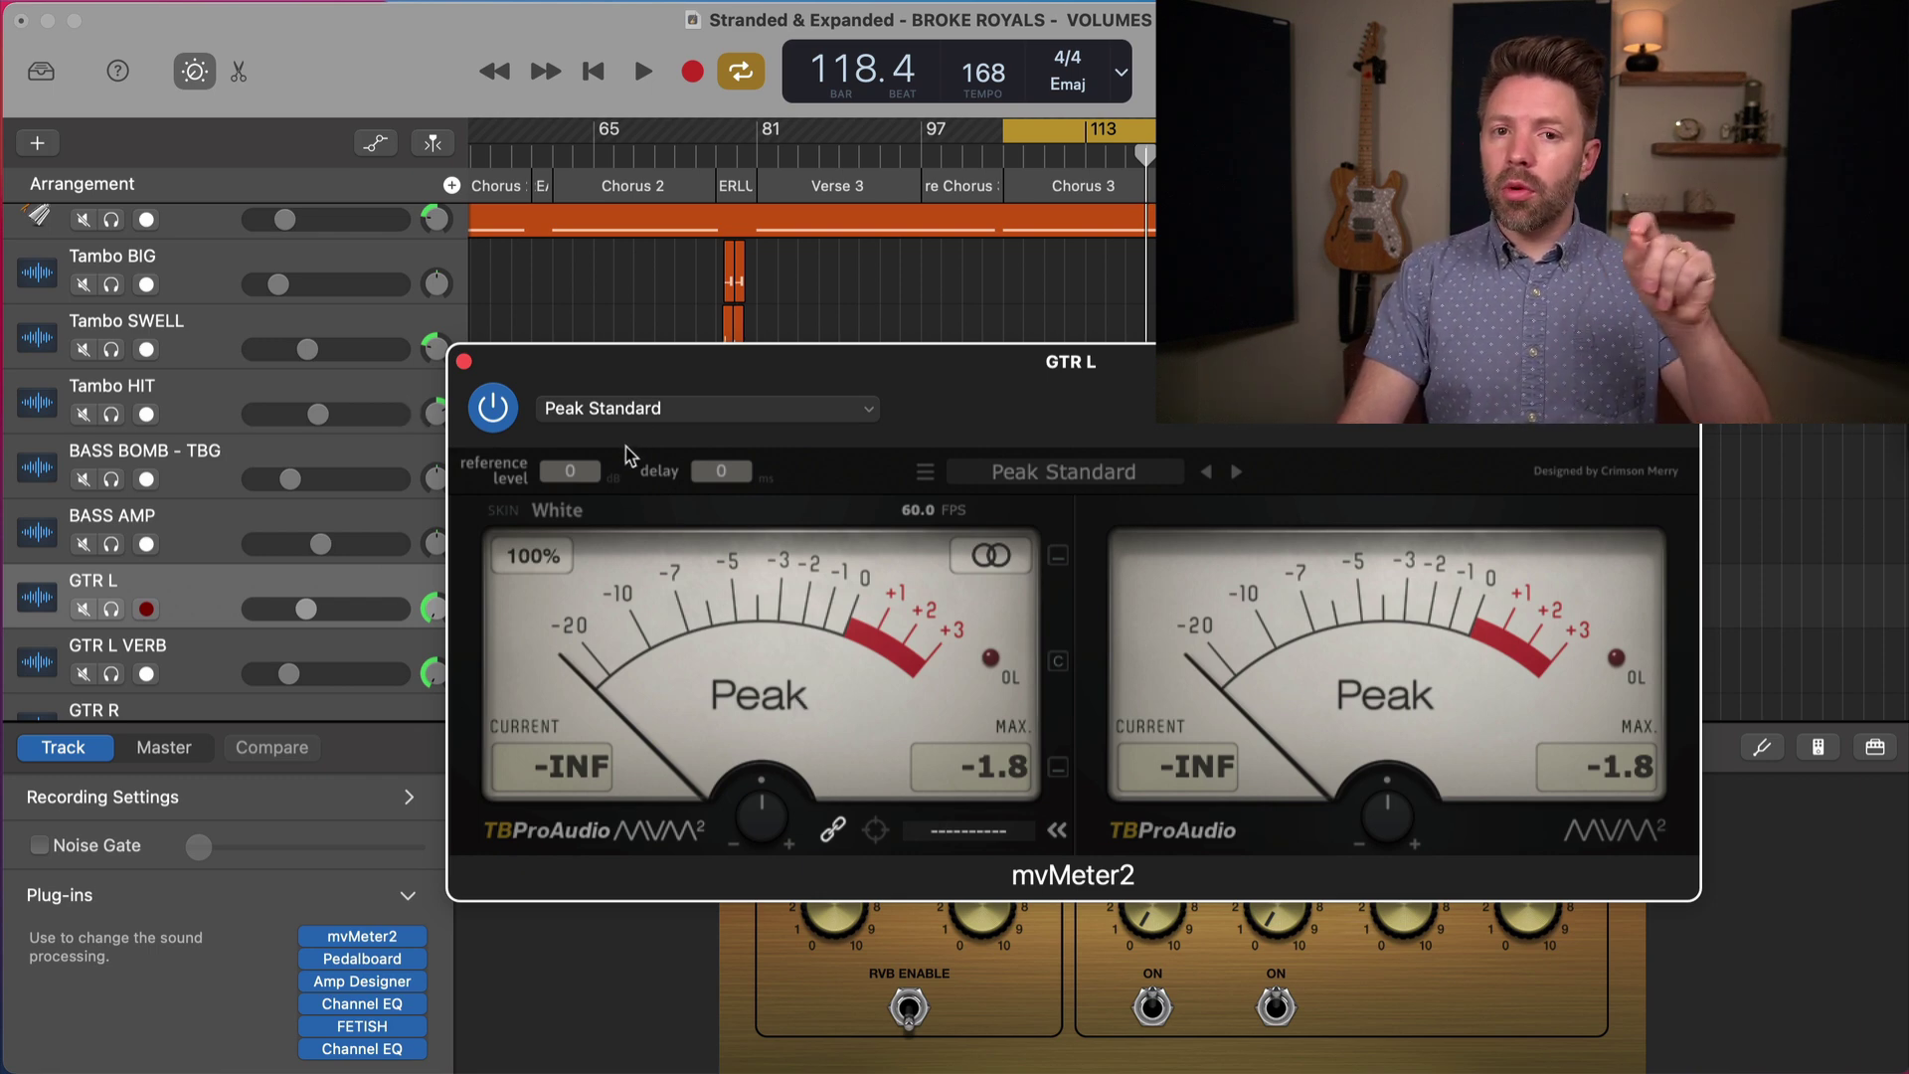
# - Close the GTR L meter and open mvMeter2 on the master track
pyautogui.click(464, 362)
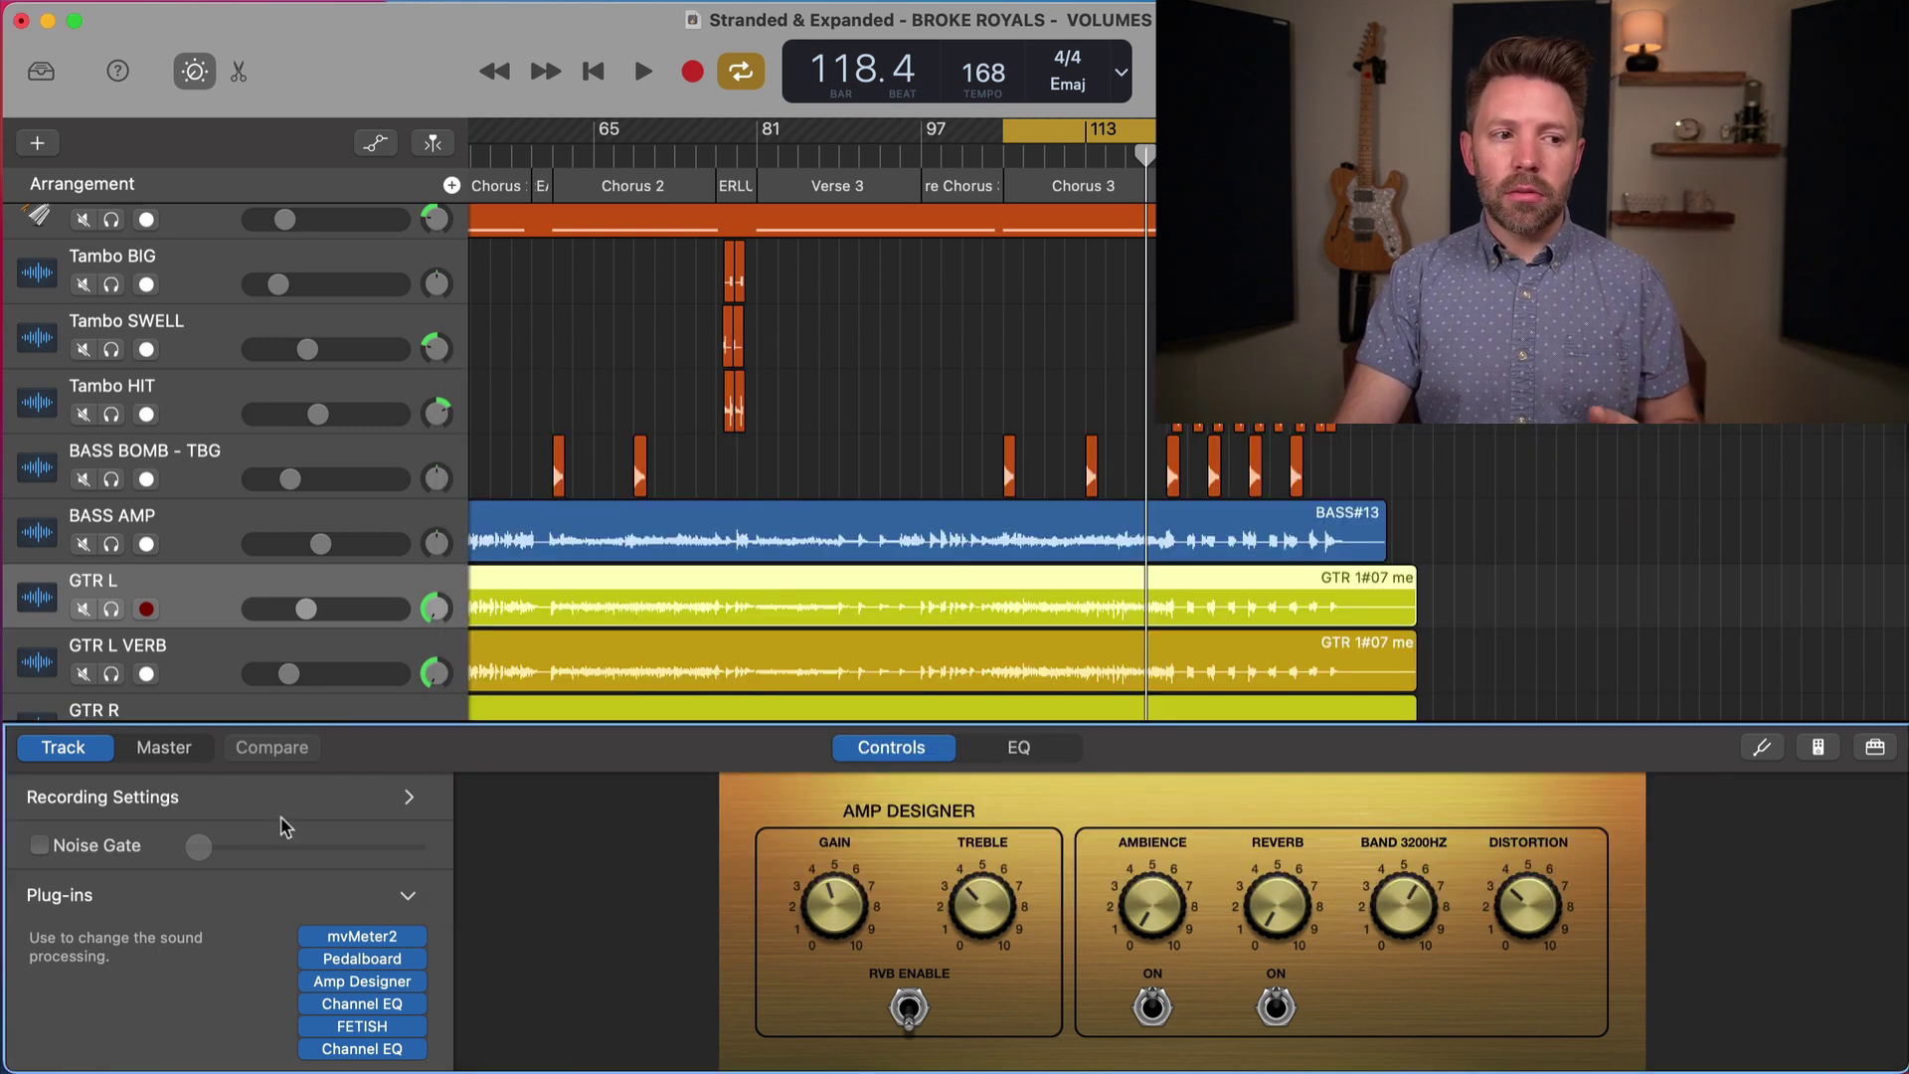
pyautogui.click(157, 762)
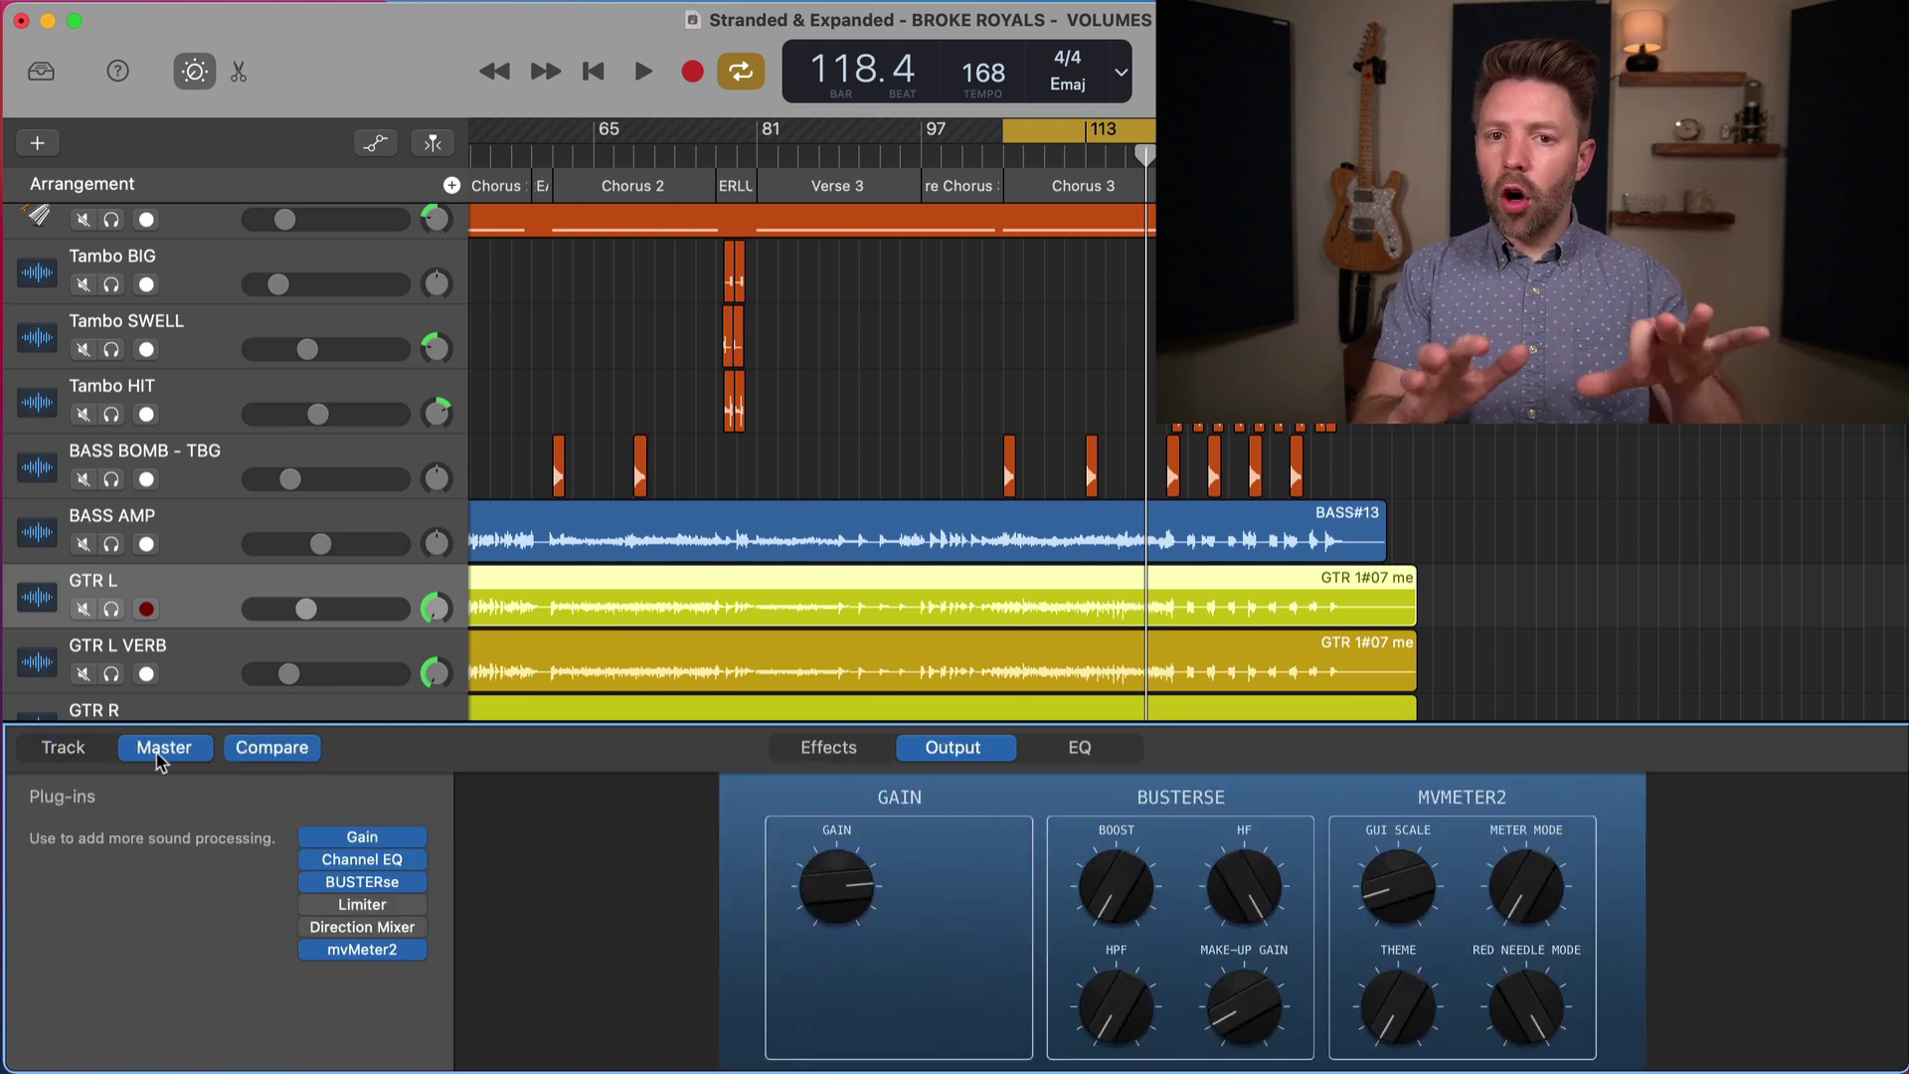
pyautogui.click(366, 951)
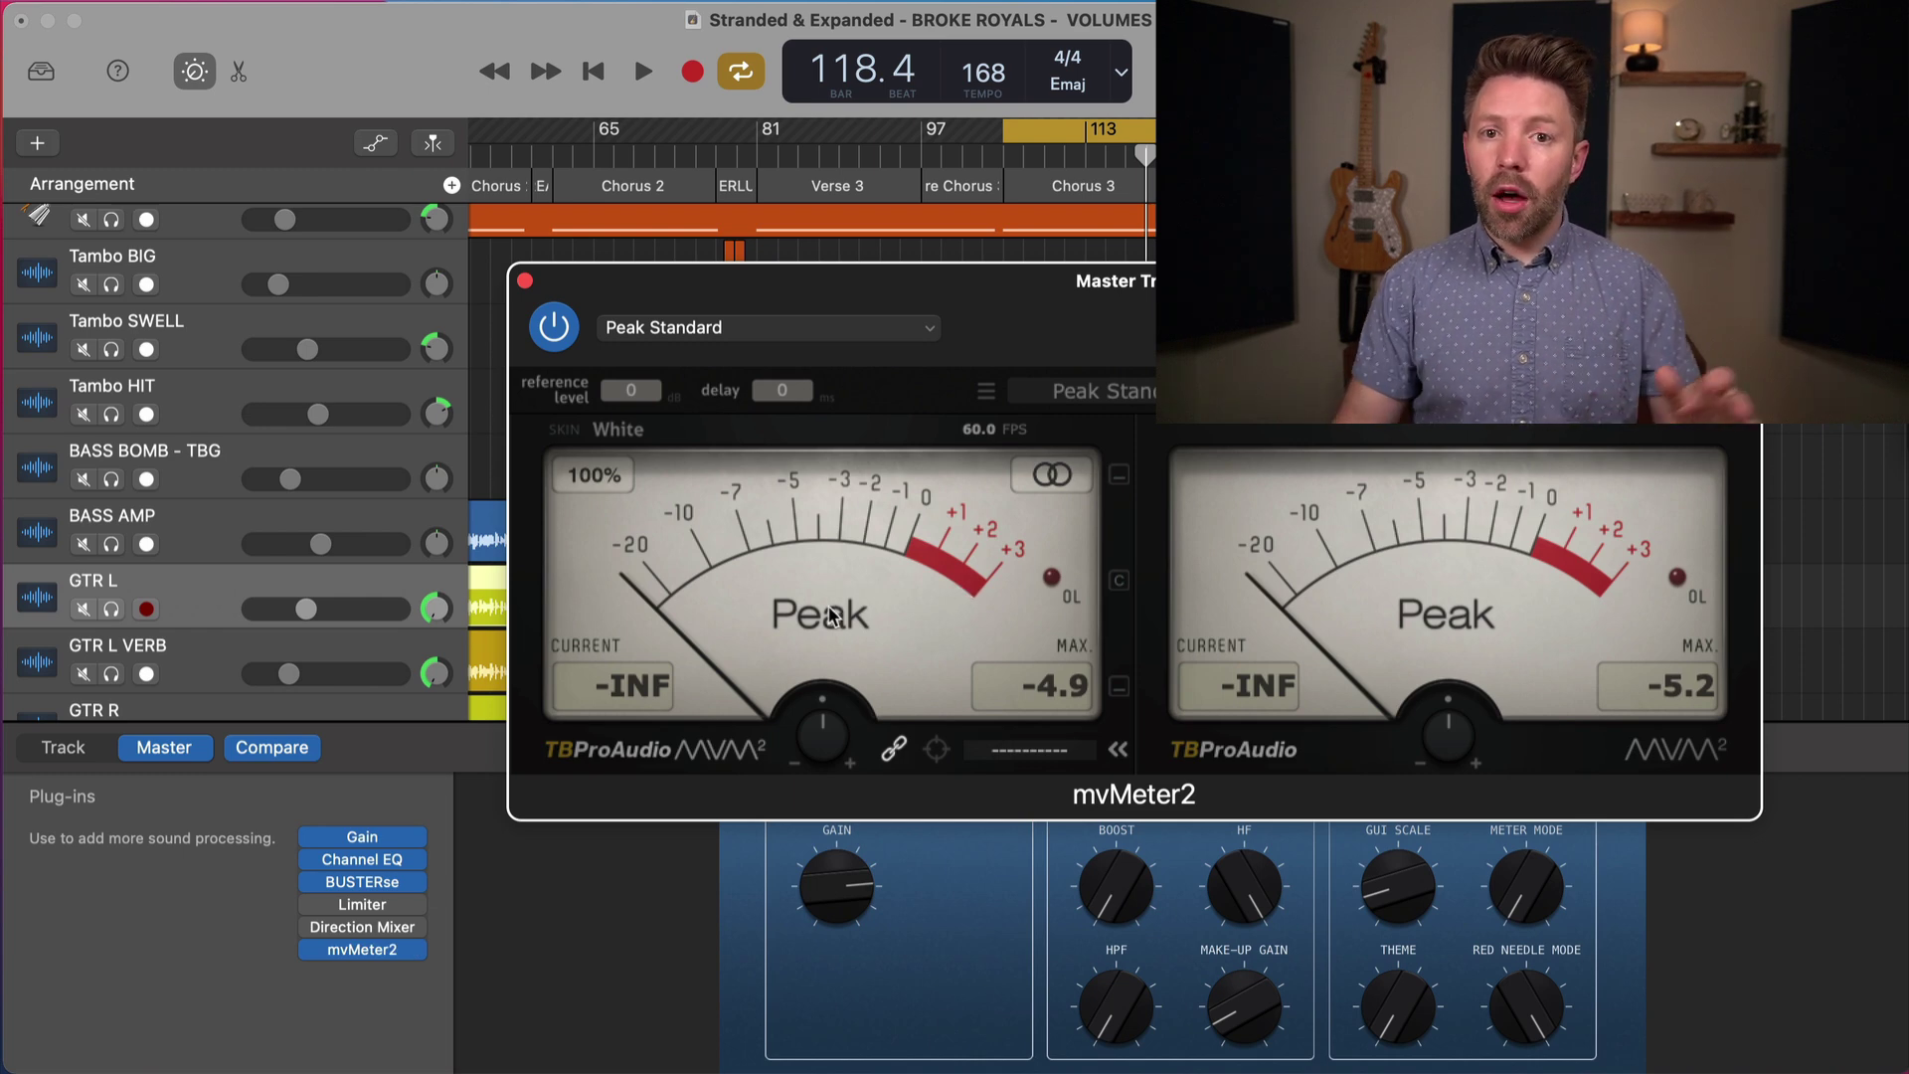
pyautogui.click(99, 744)
pyautogui.click(157, 749)
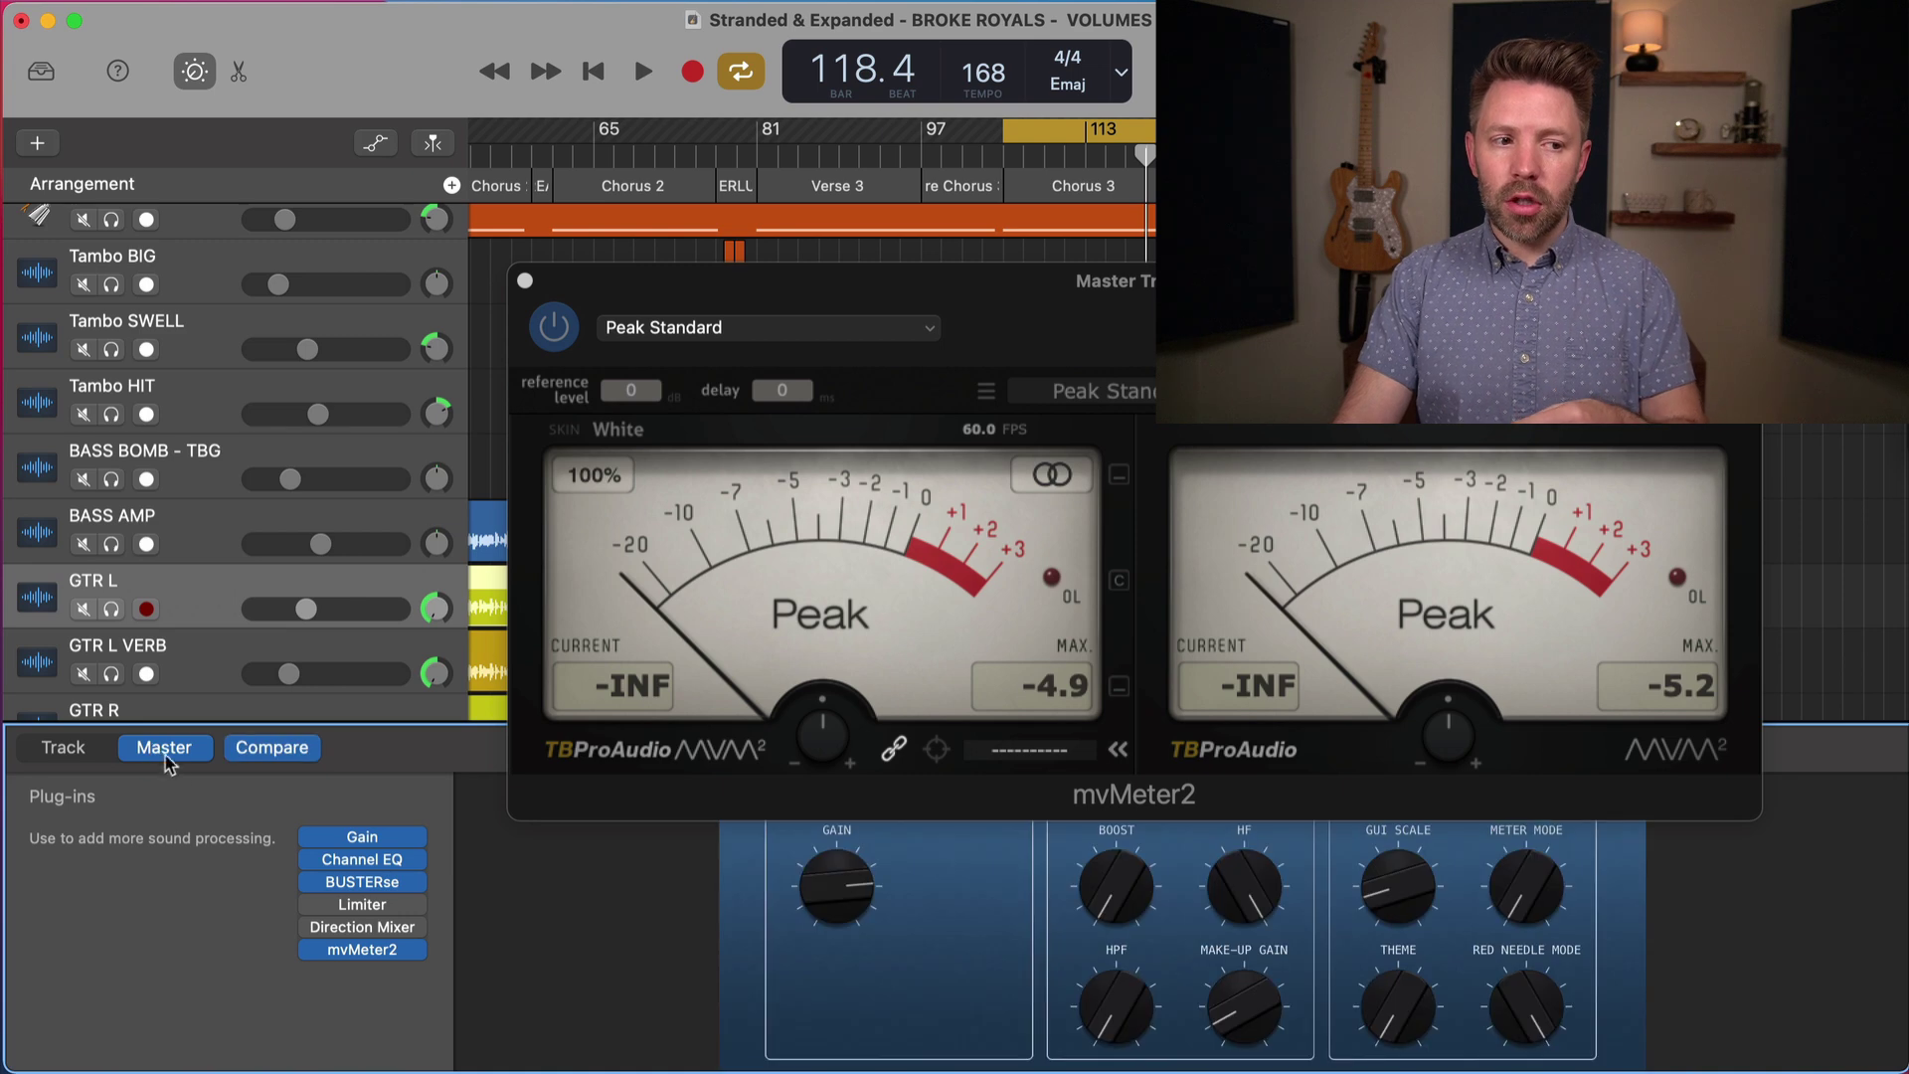
pyautogui.moveTo(366, 954)
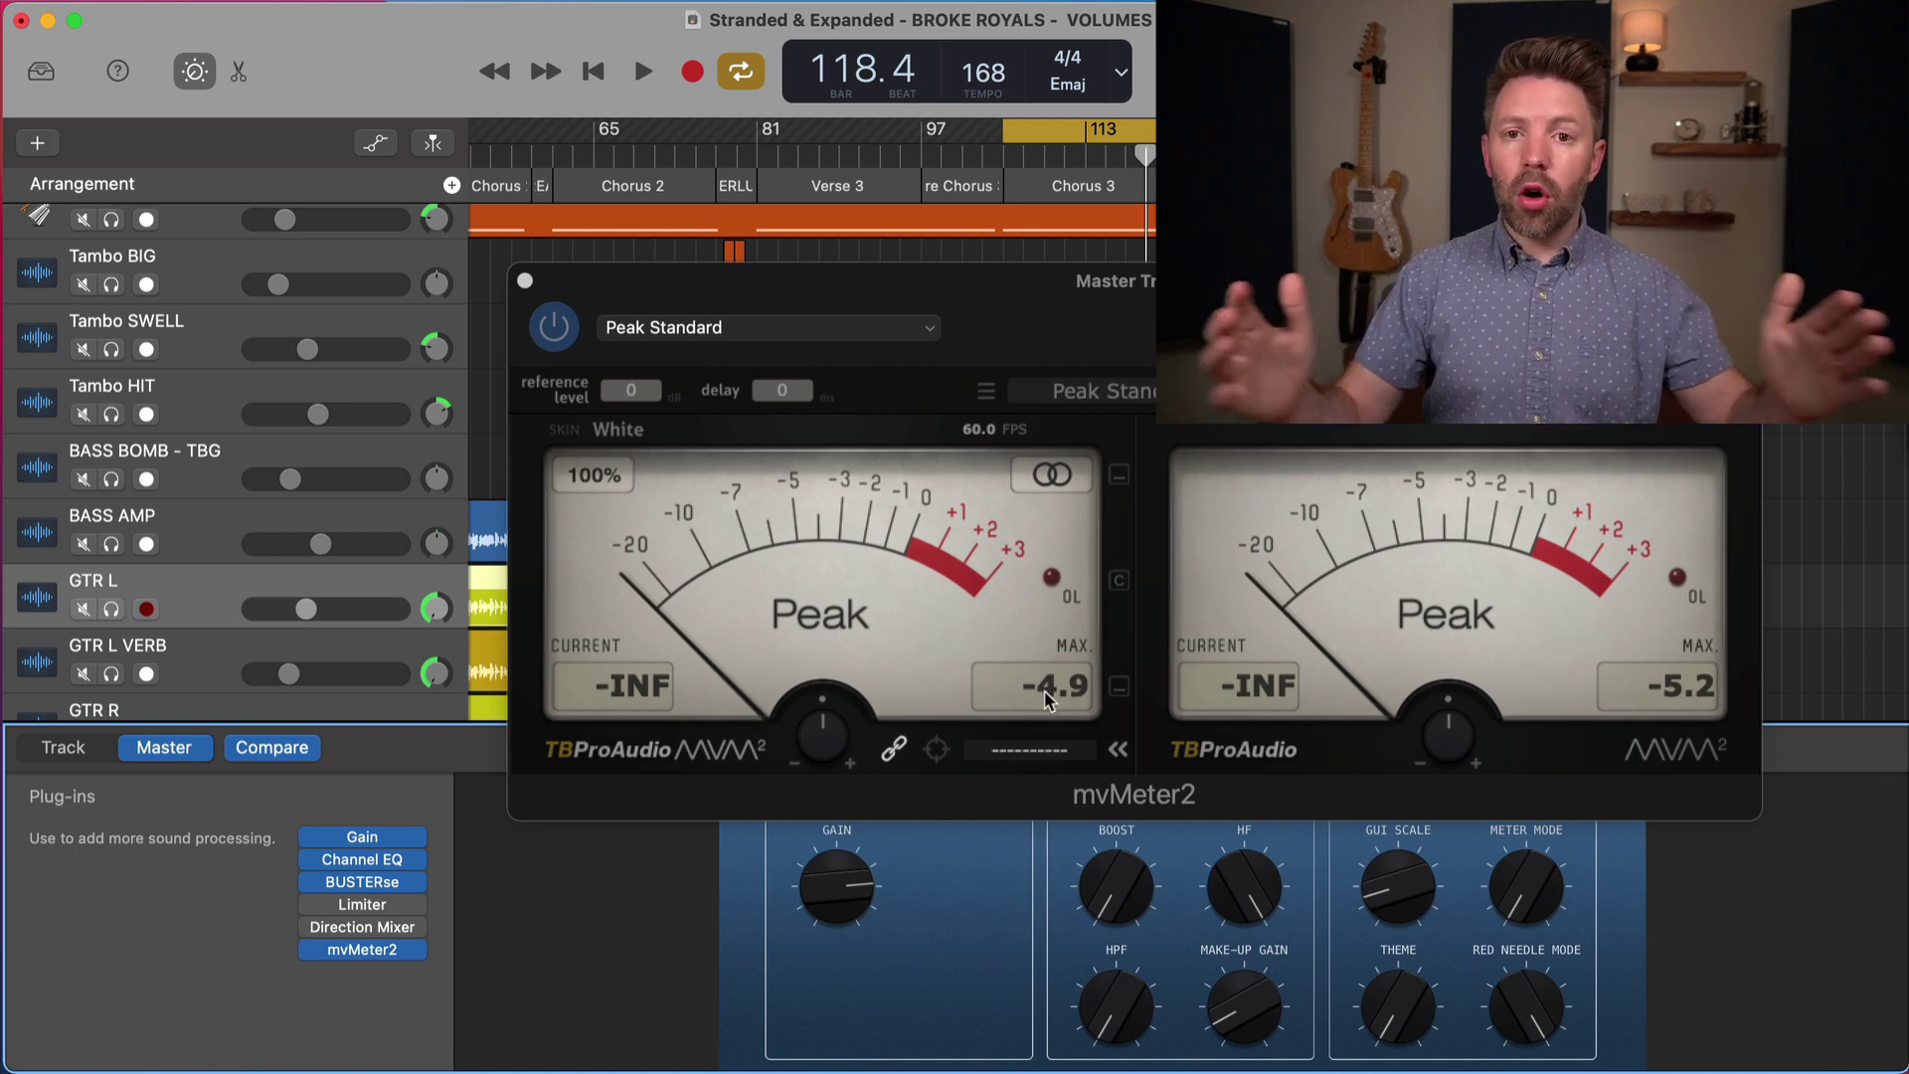
pyautogui.moveTo(340, 892)
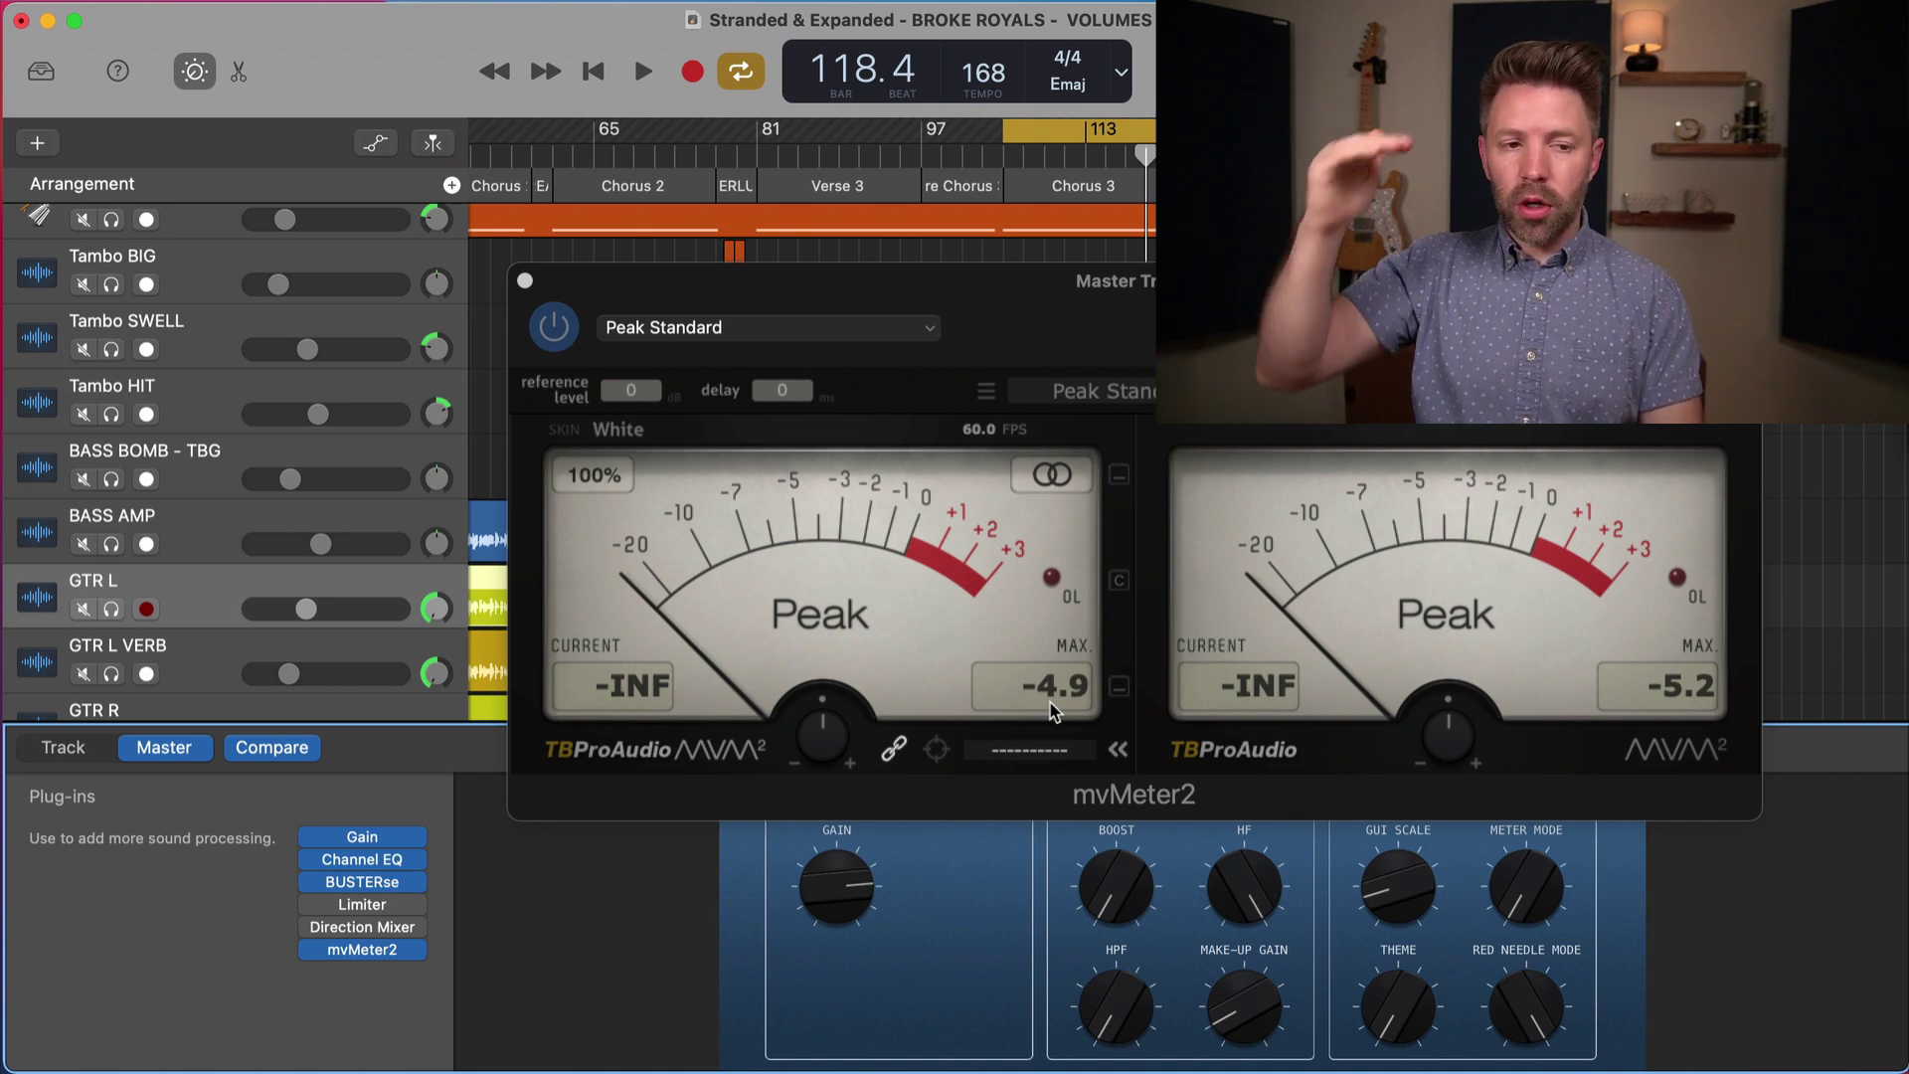
# - Play the song to read master peaks of -4.3 and -4.5, then close the meter
pyautogui.press('space')
pyautogui.click(979, 729)
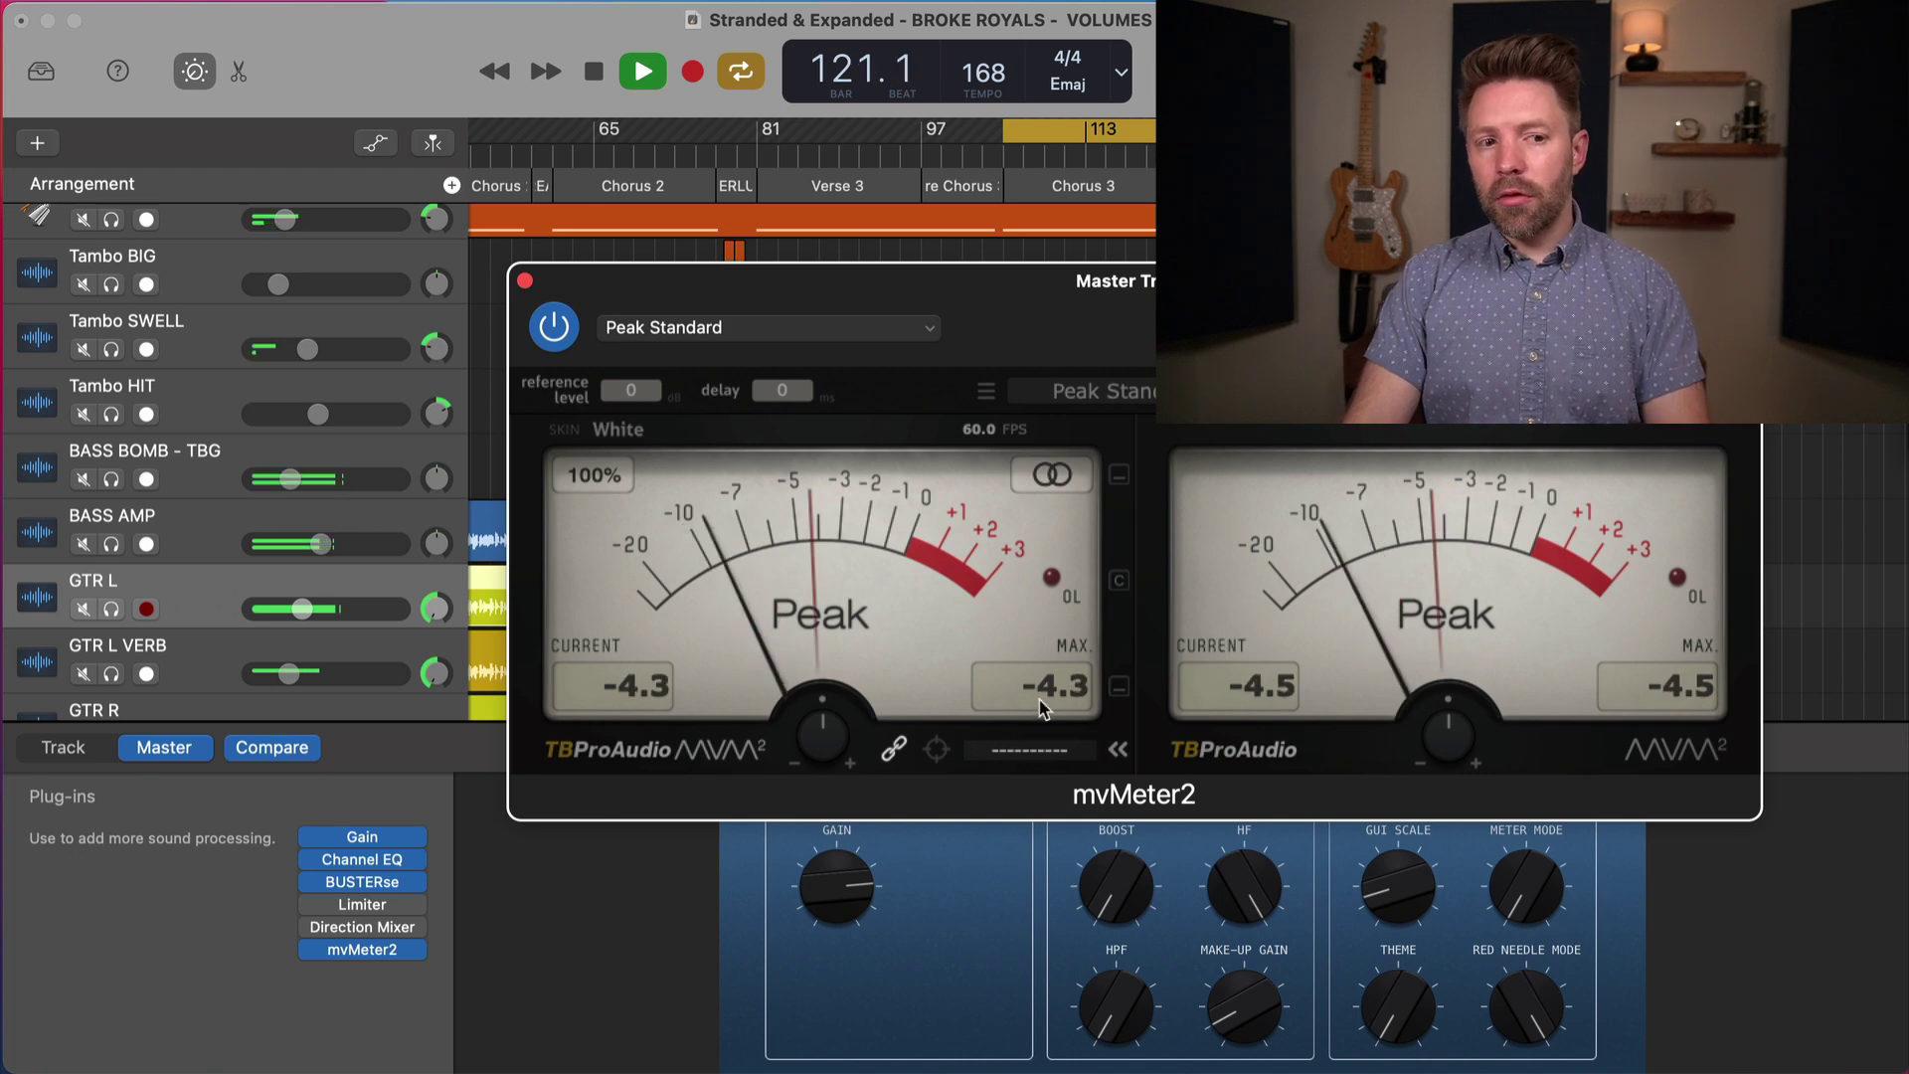
pyautogui.press('space')
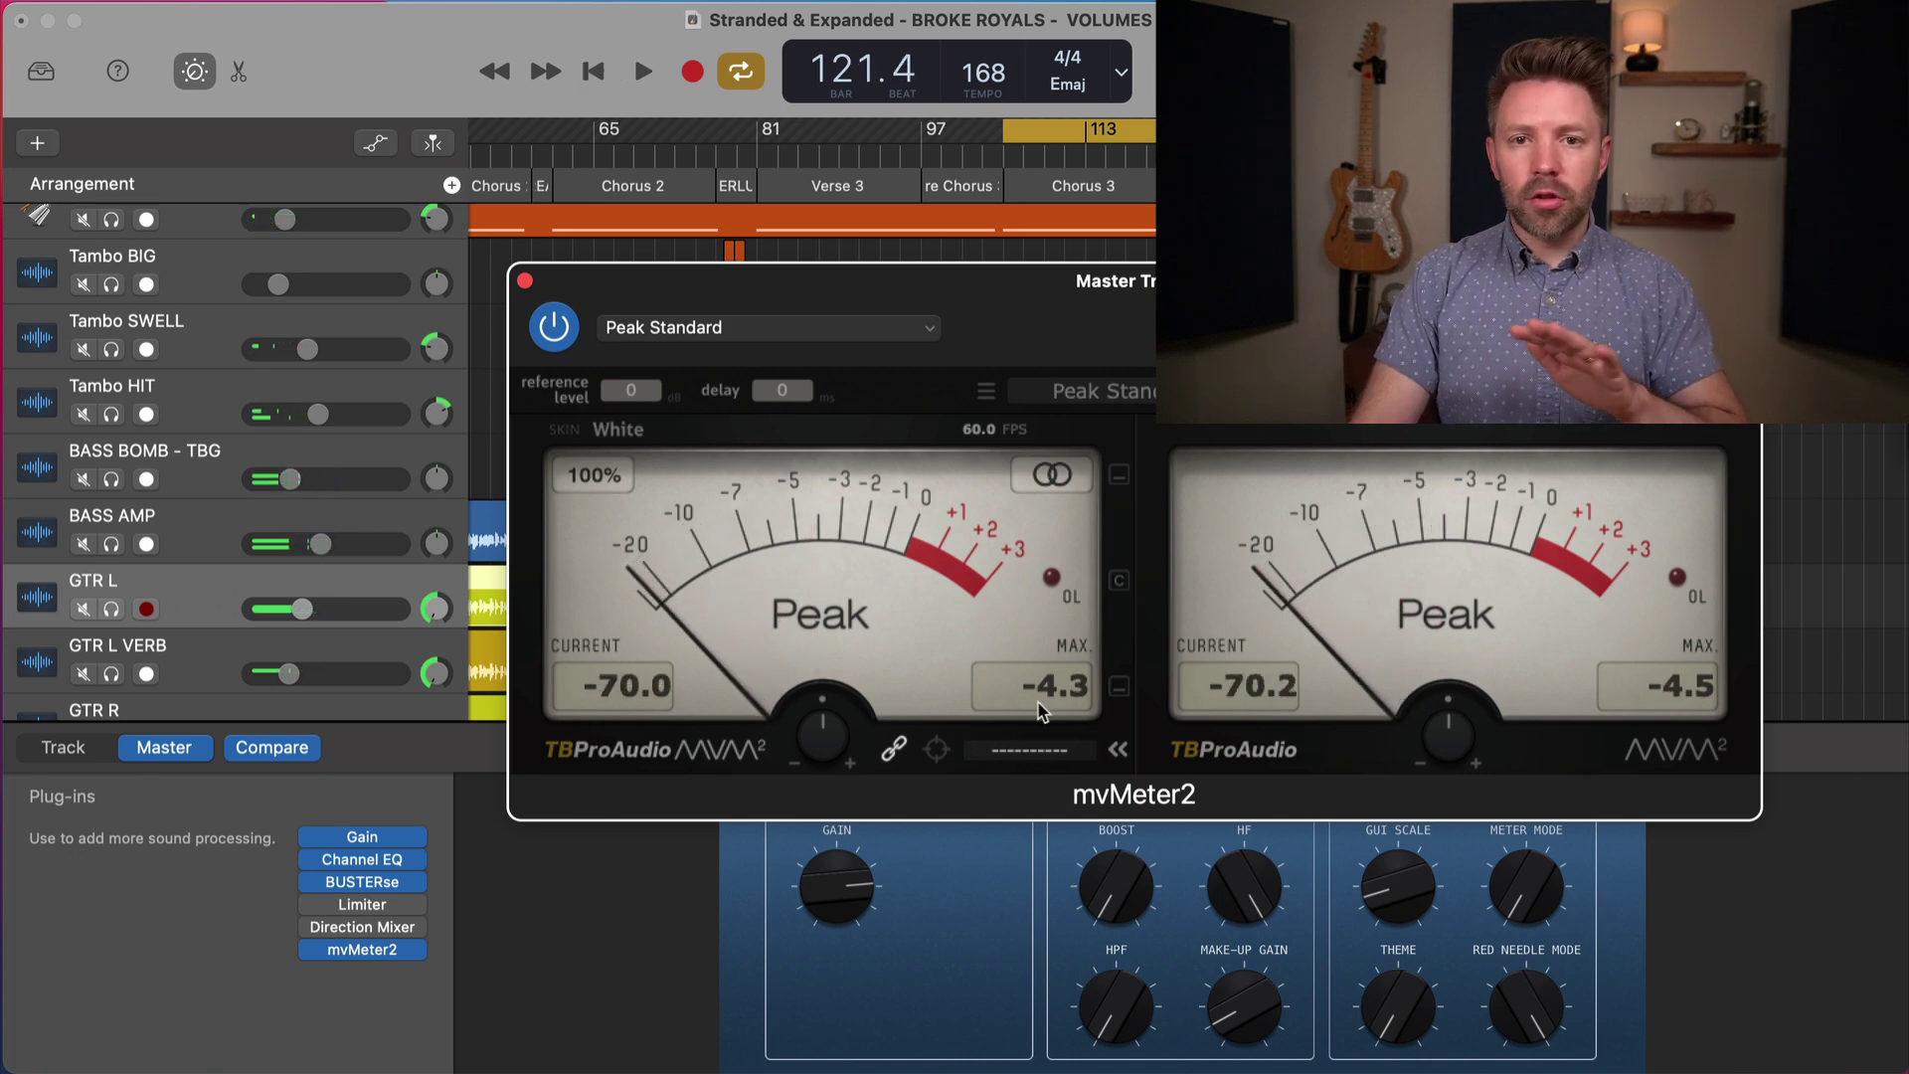
pyautogui.click(525, 281)
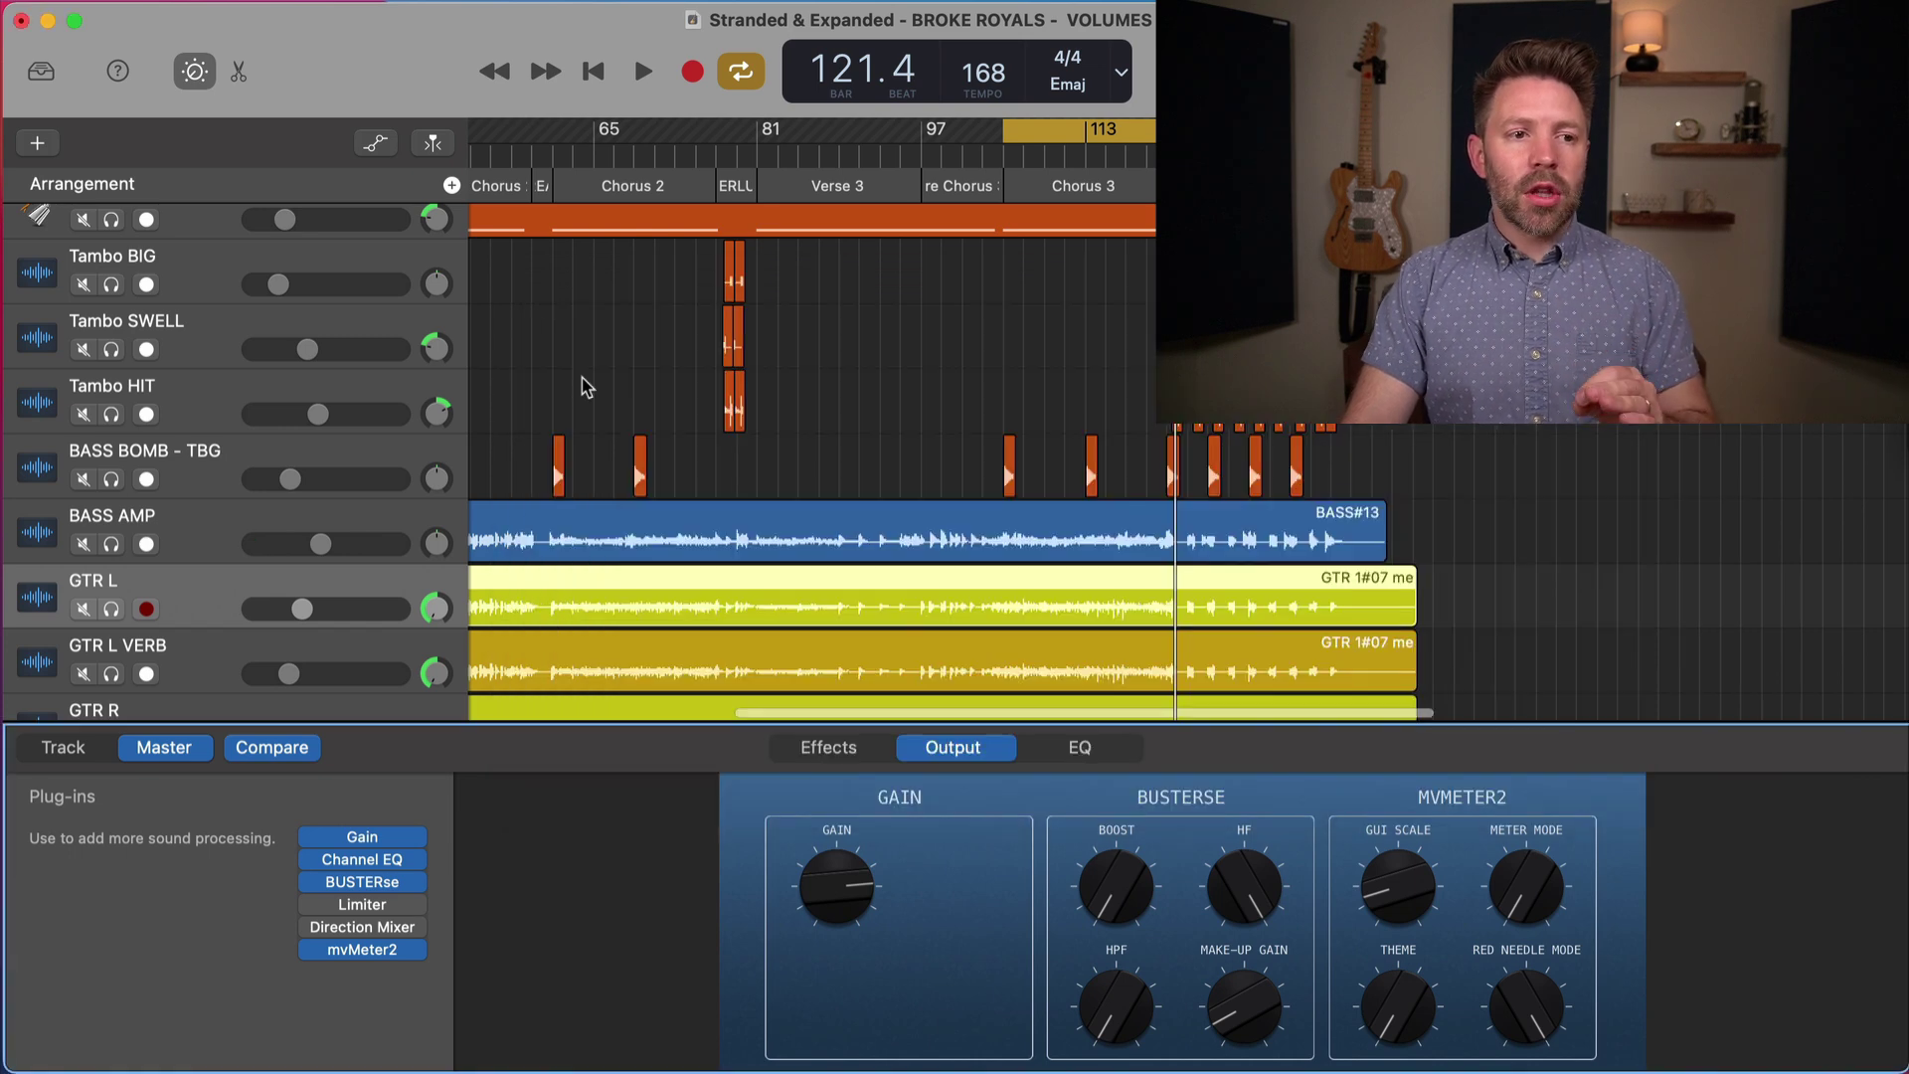
pyautogui.scroll(5, 584, 384)
pyautogui.scroll(-2, 584, 384)
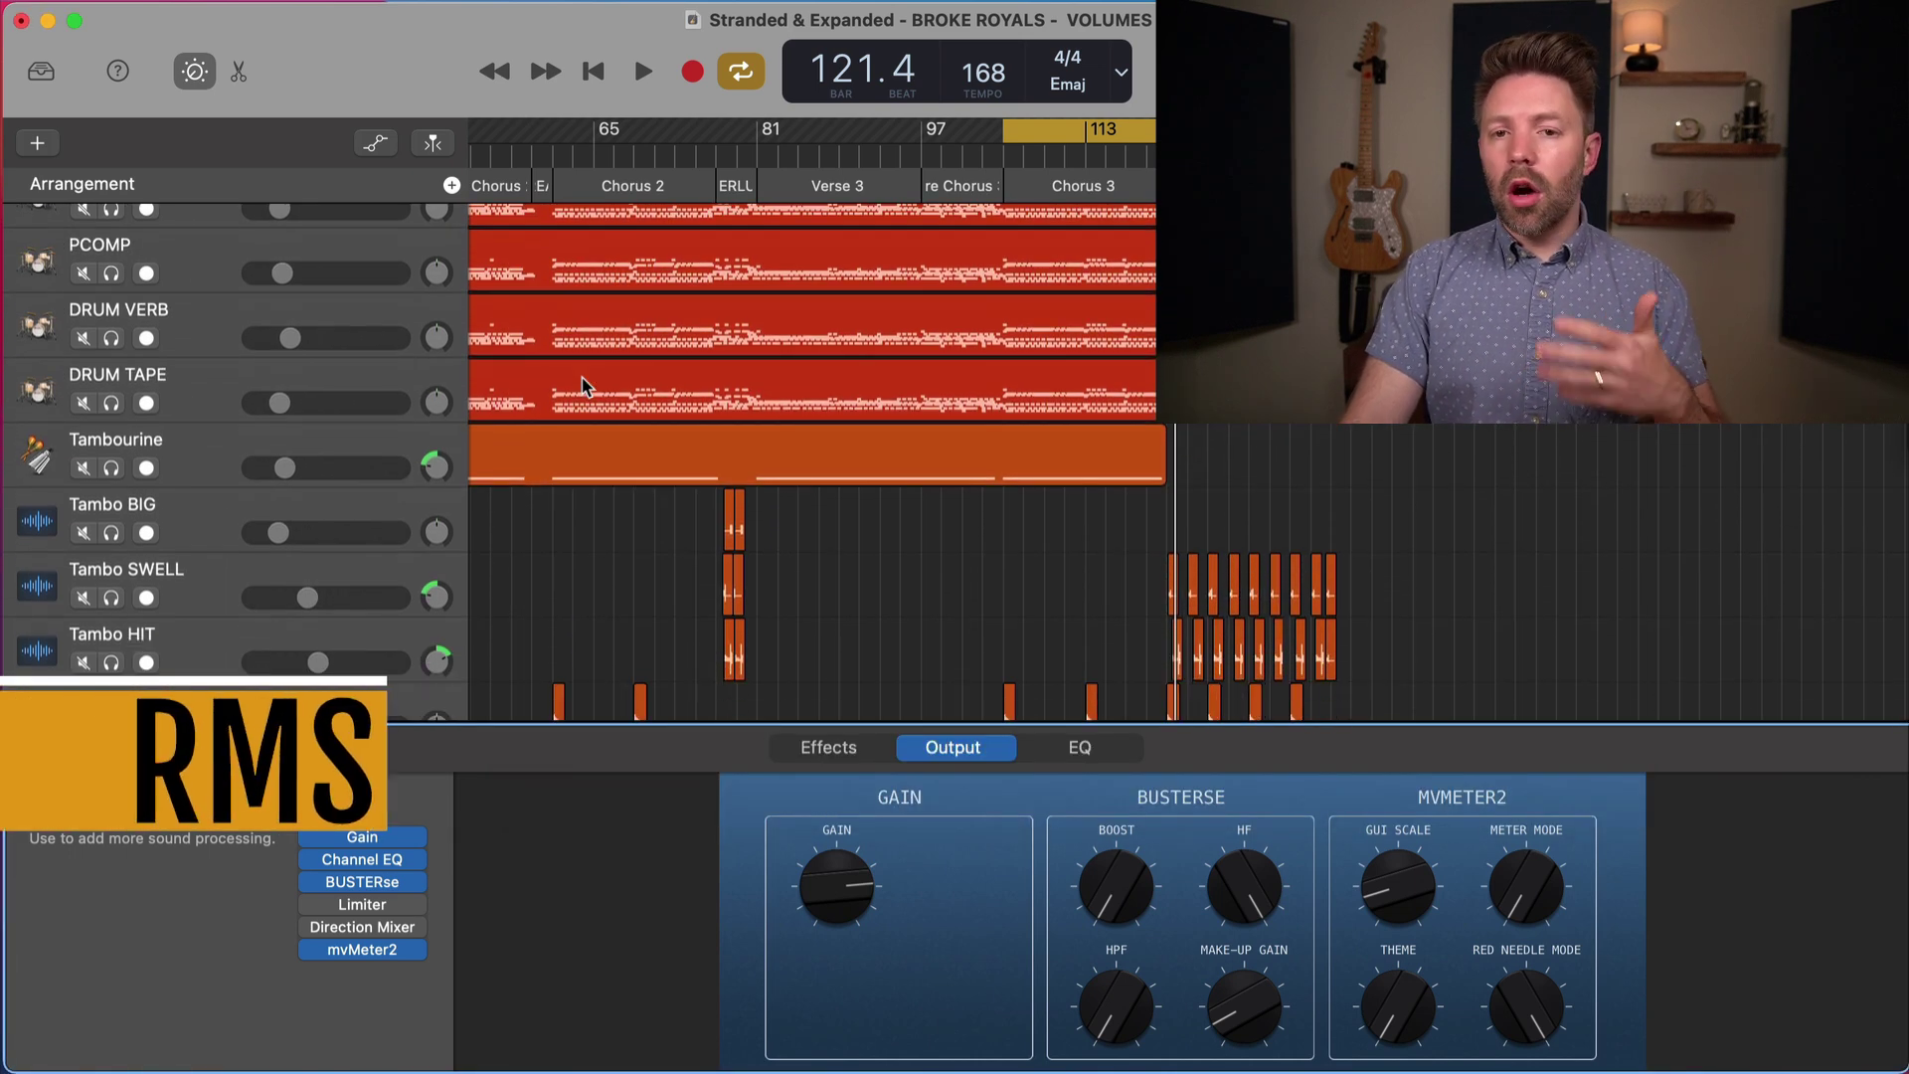
# - Reopen the master mvMeter2, switch it to RMS mode, and play the song
pyautogui.click(368, 950)
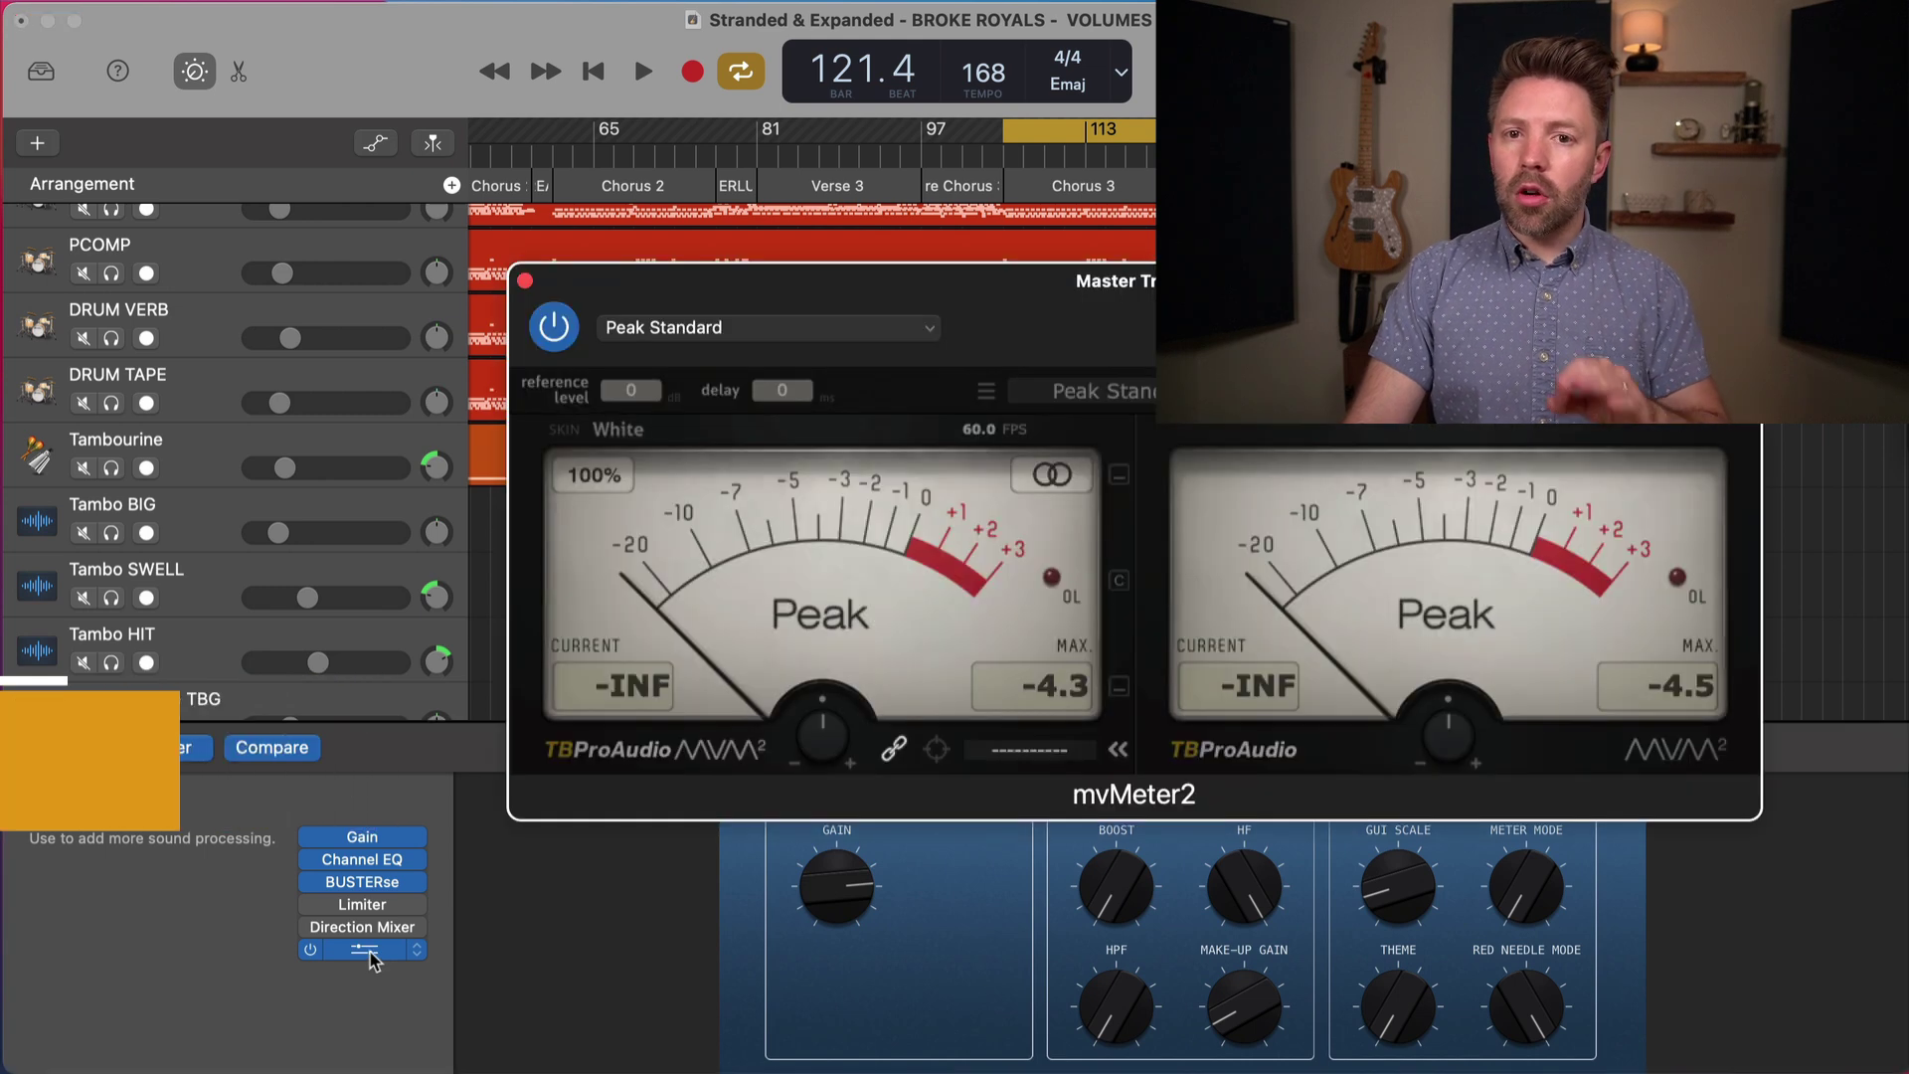
pyautogui.click(834, 619)
pyautogui.click(815, 690)
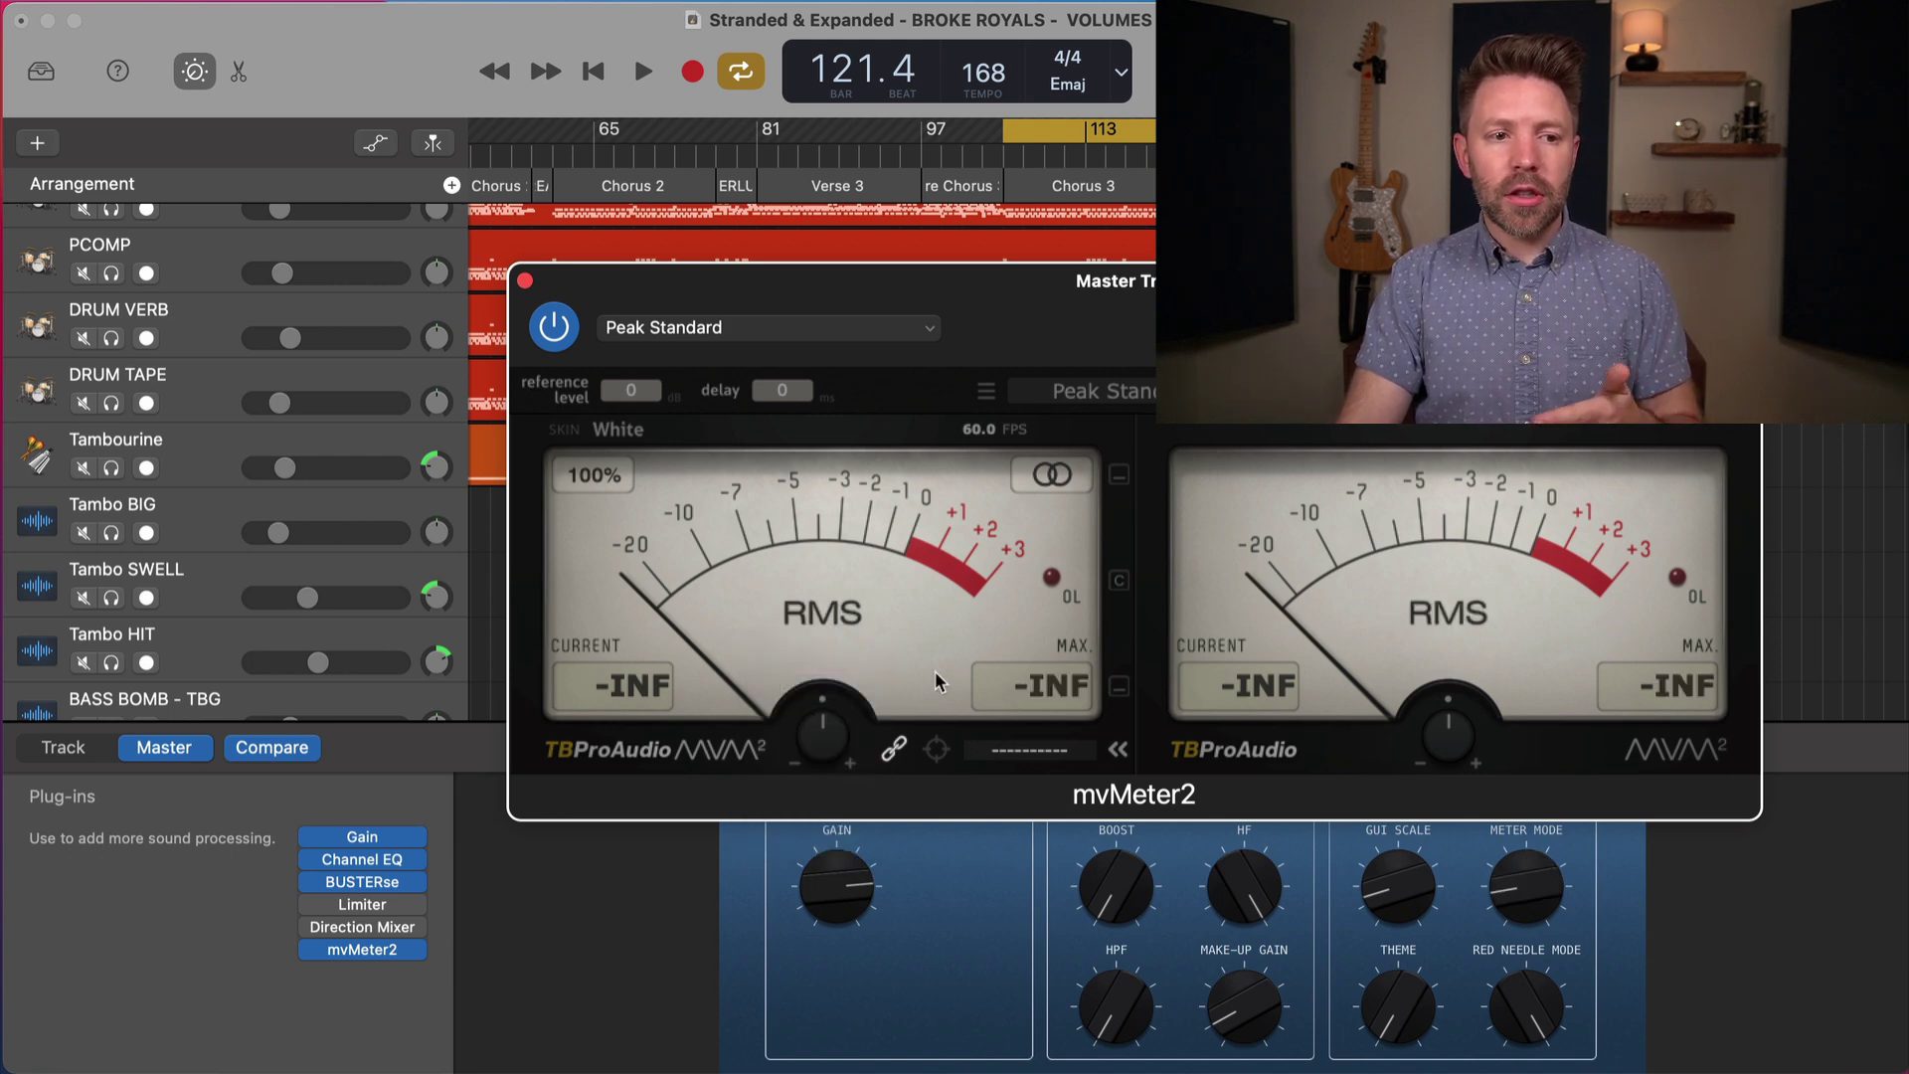
pyautogui.moveTo(1041, 307); pyautogui.dragTo(1042, 332)
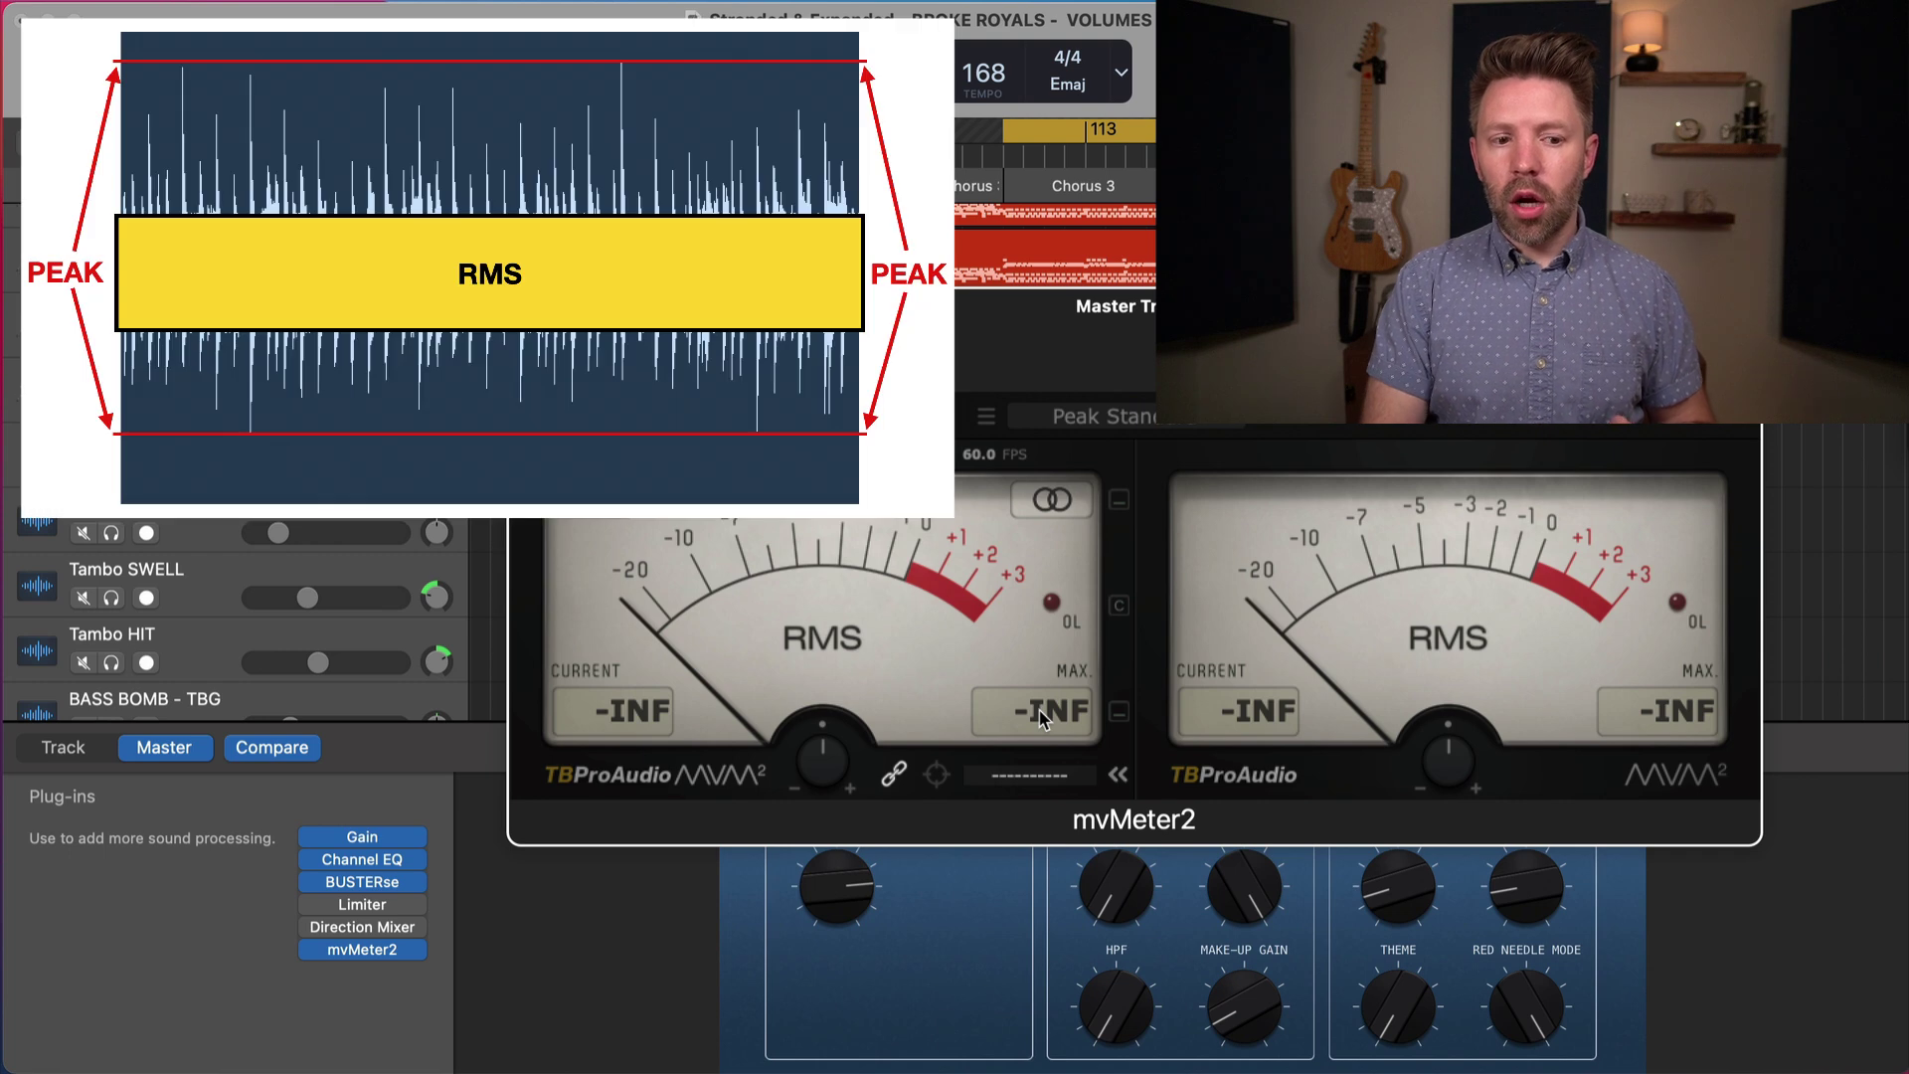
pyautogui.press('space')
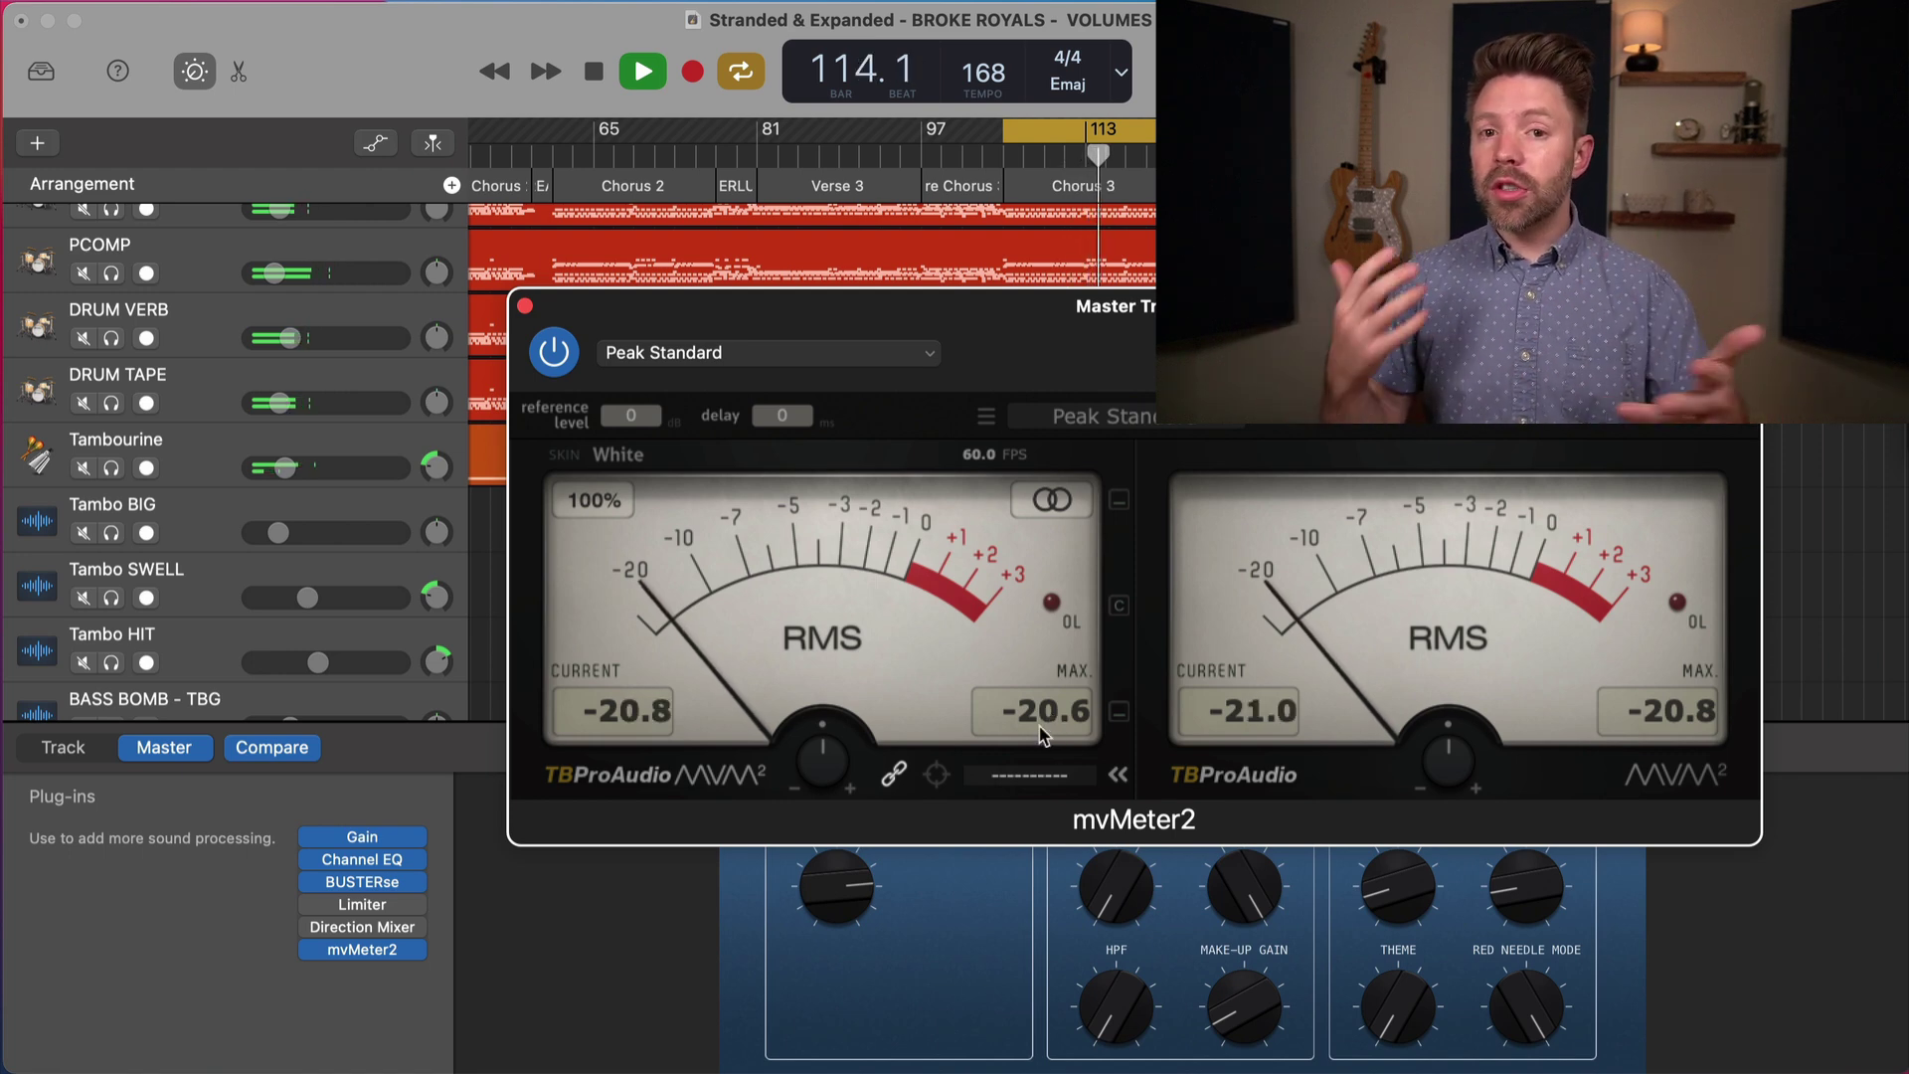
# - Stop playback with the master RMS meter holding -20.6 and -20.8 maximums
pyautogui.press('space')
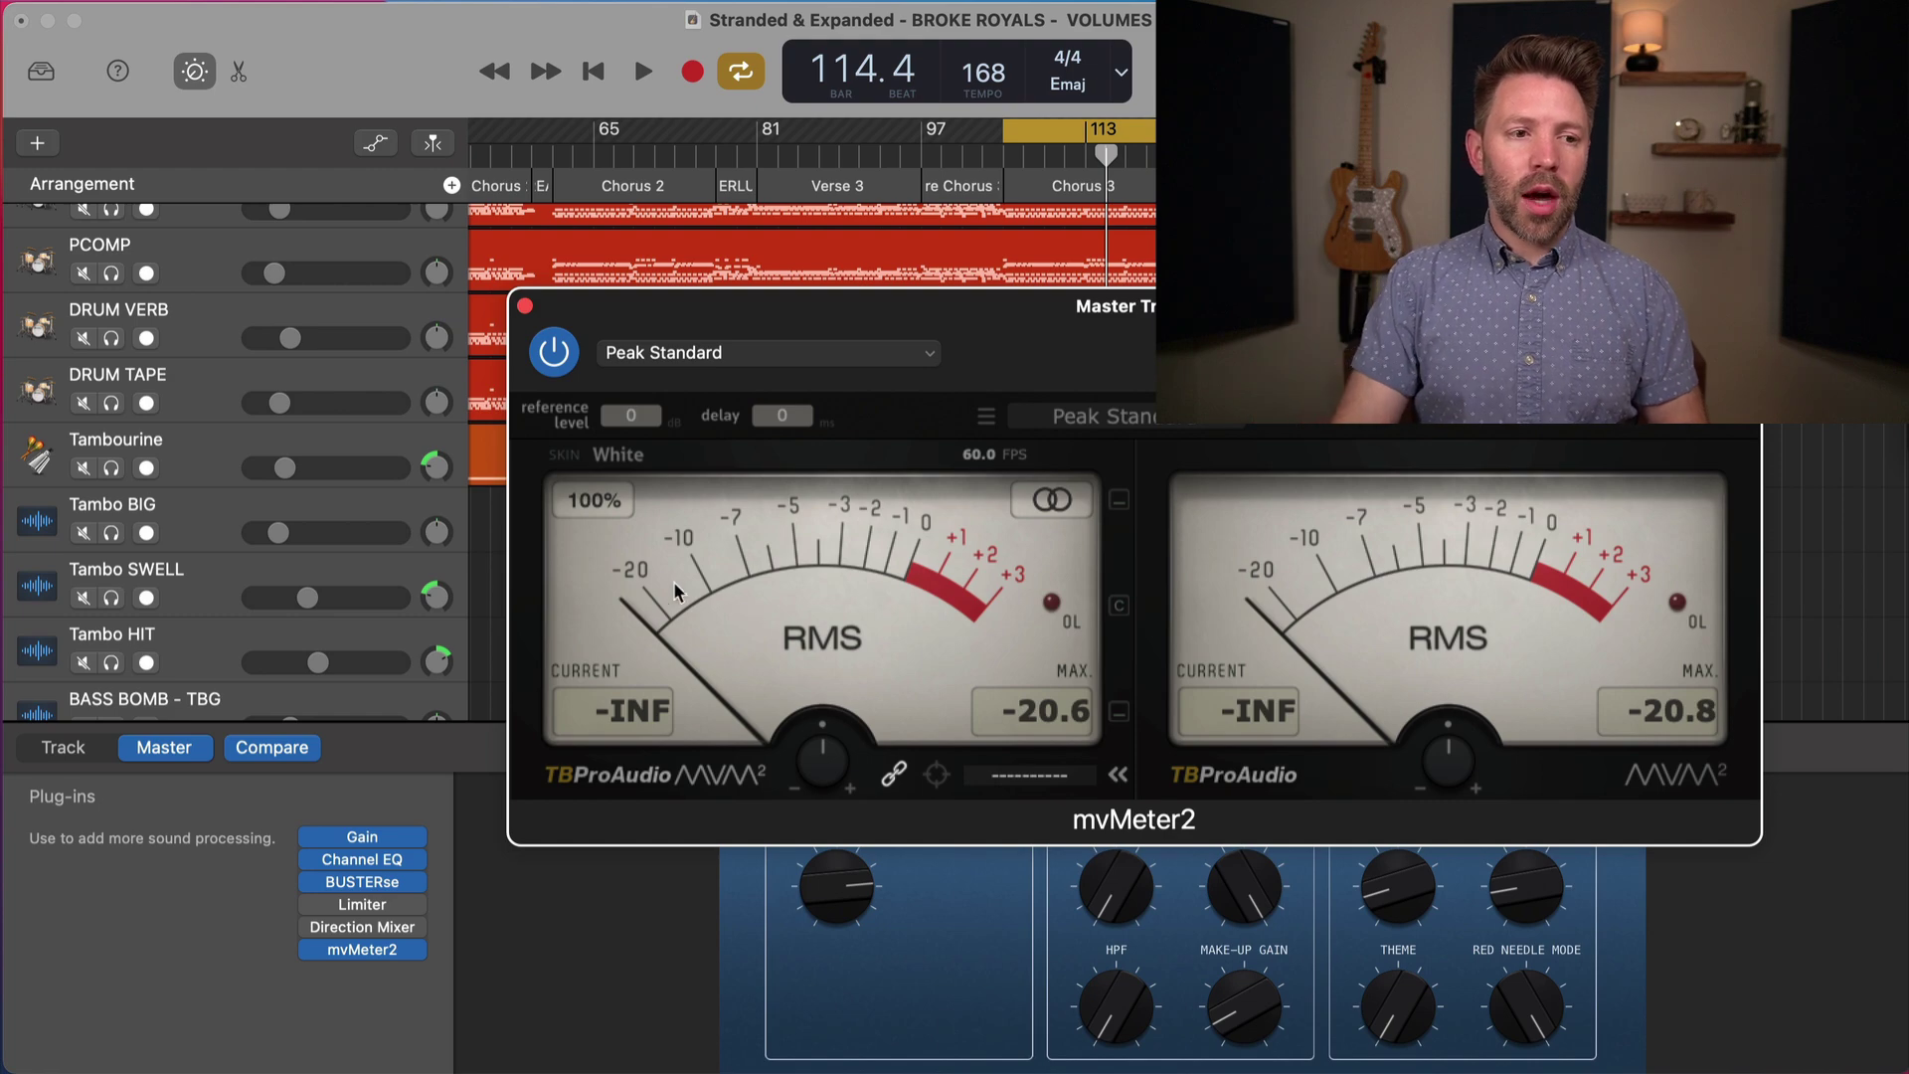
# - Close the master meter and open the GTR L track's mvMeter2
pyautogui.click(526, 306)
pyautogui.scroll(5, 569, 374)
pyautogui.scroll(-8, 569, 374)
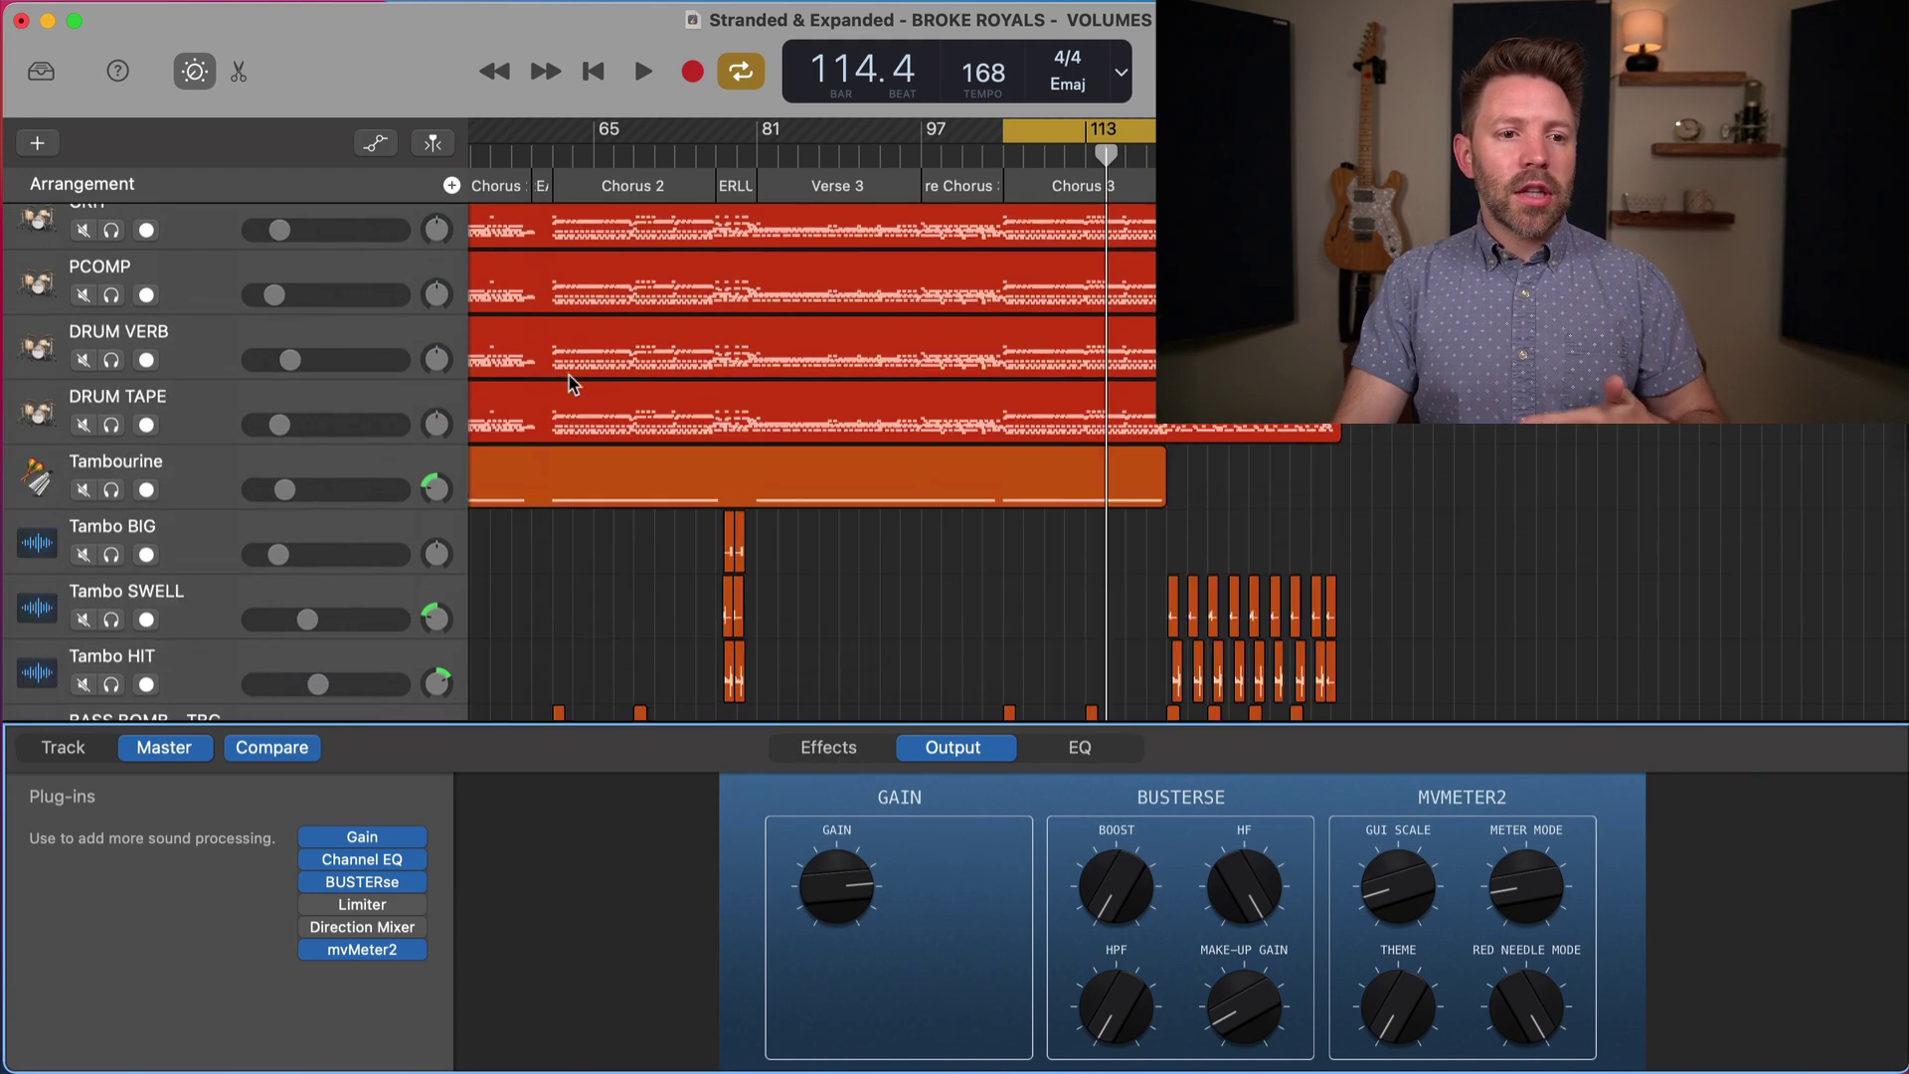
pyautogui.scroll(-3, 568, 385)
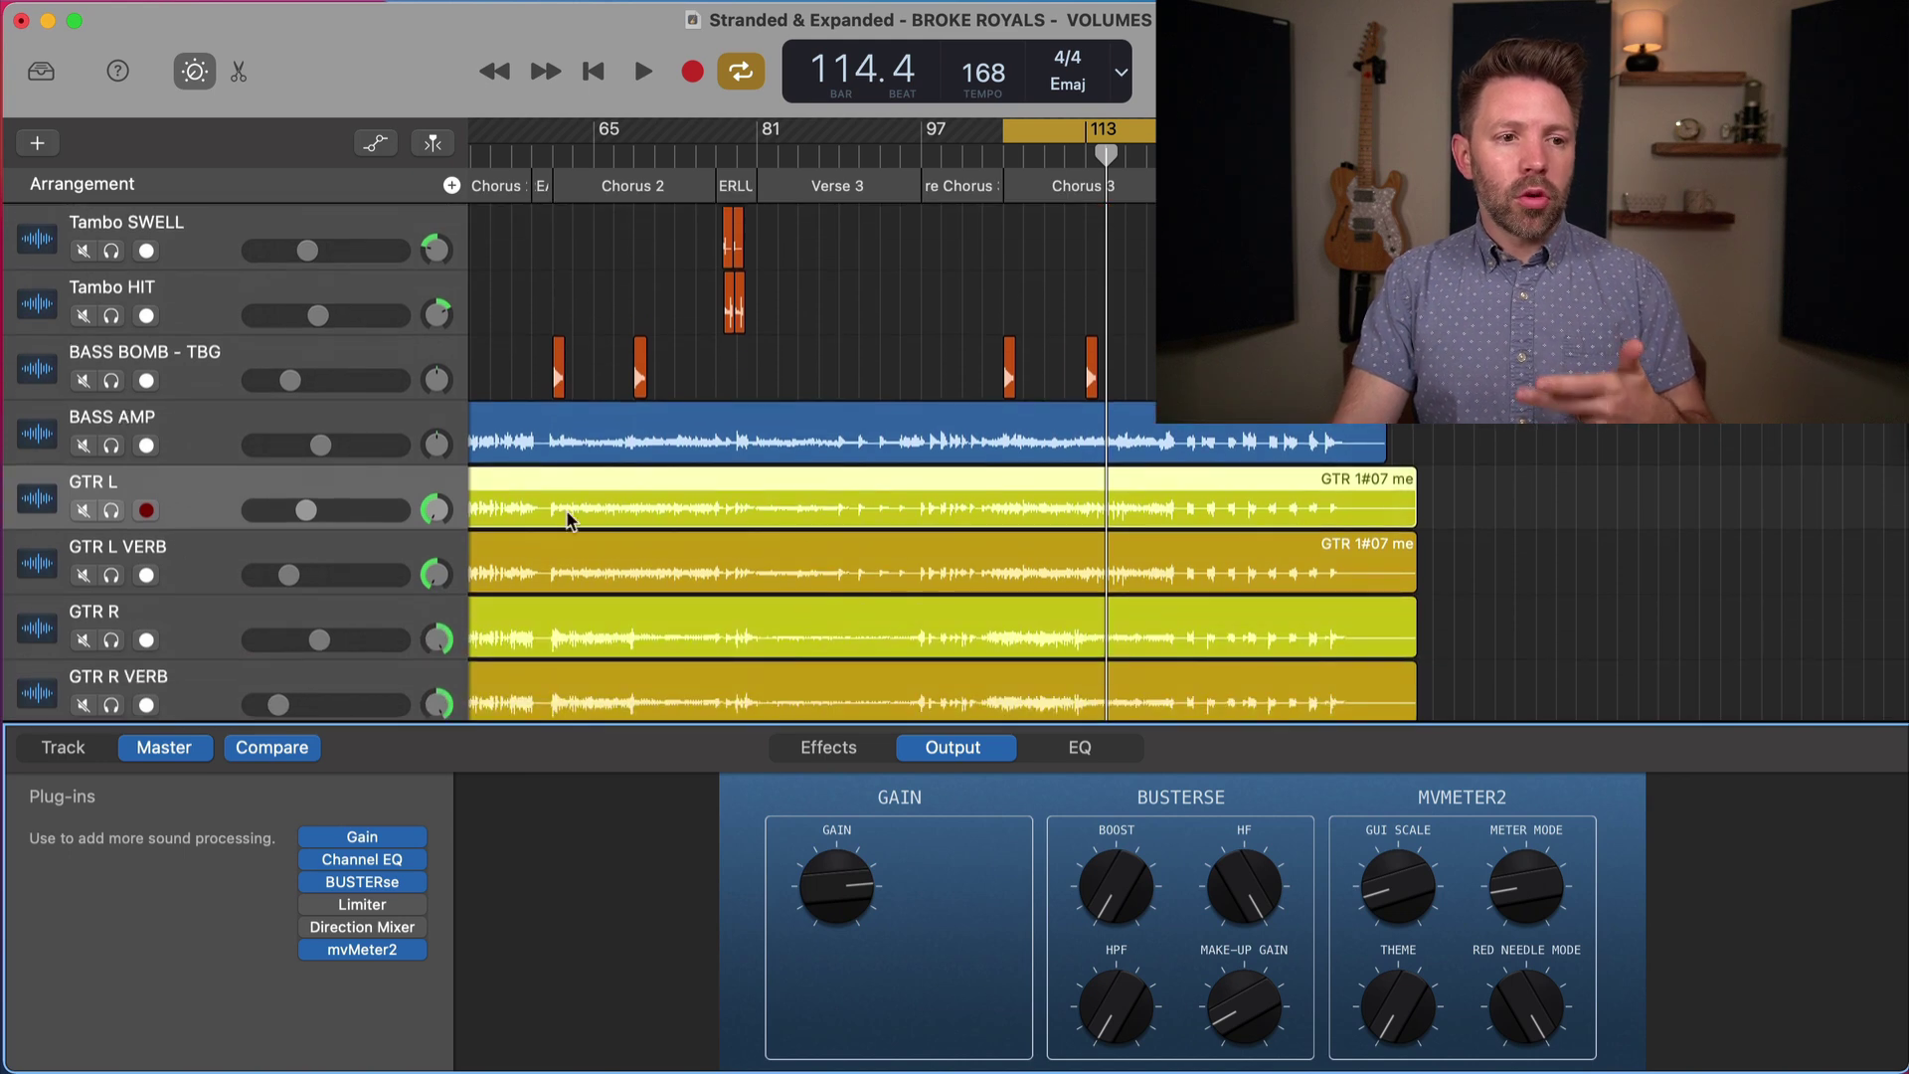
pyautogui.click(62, 747)
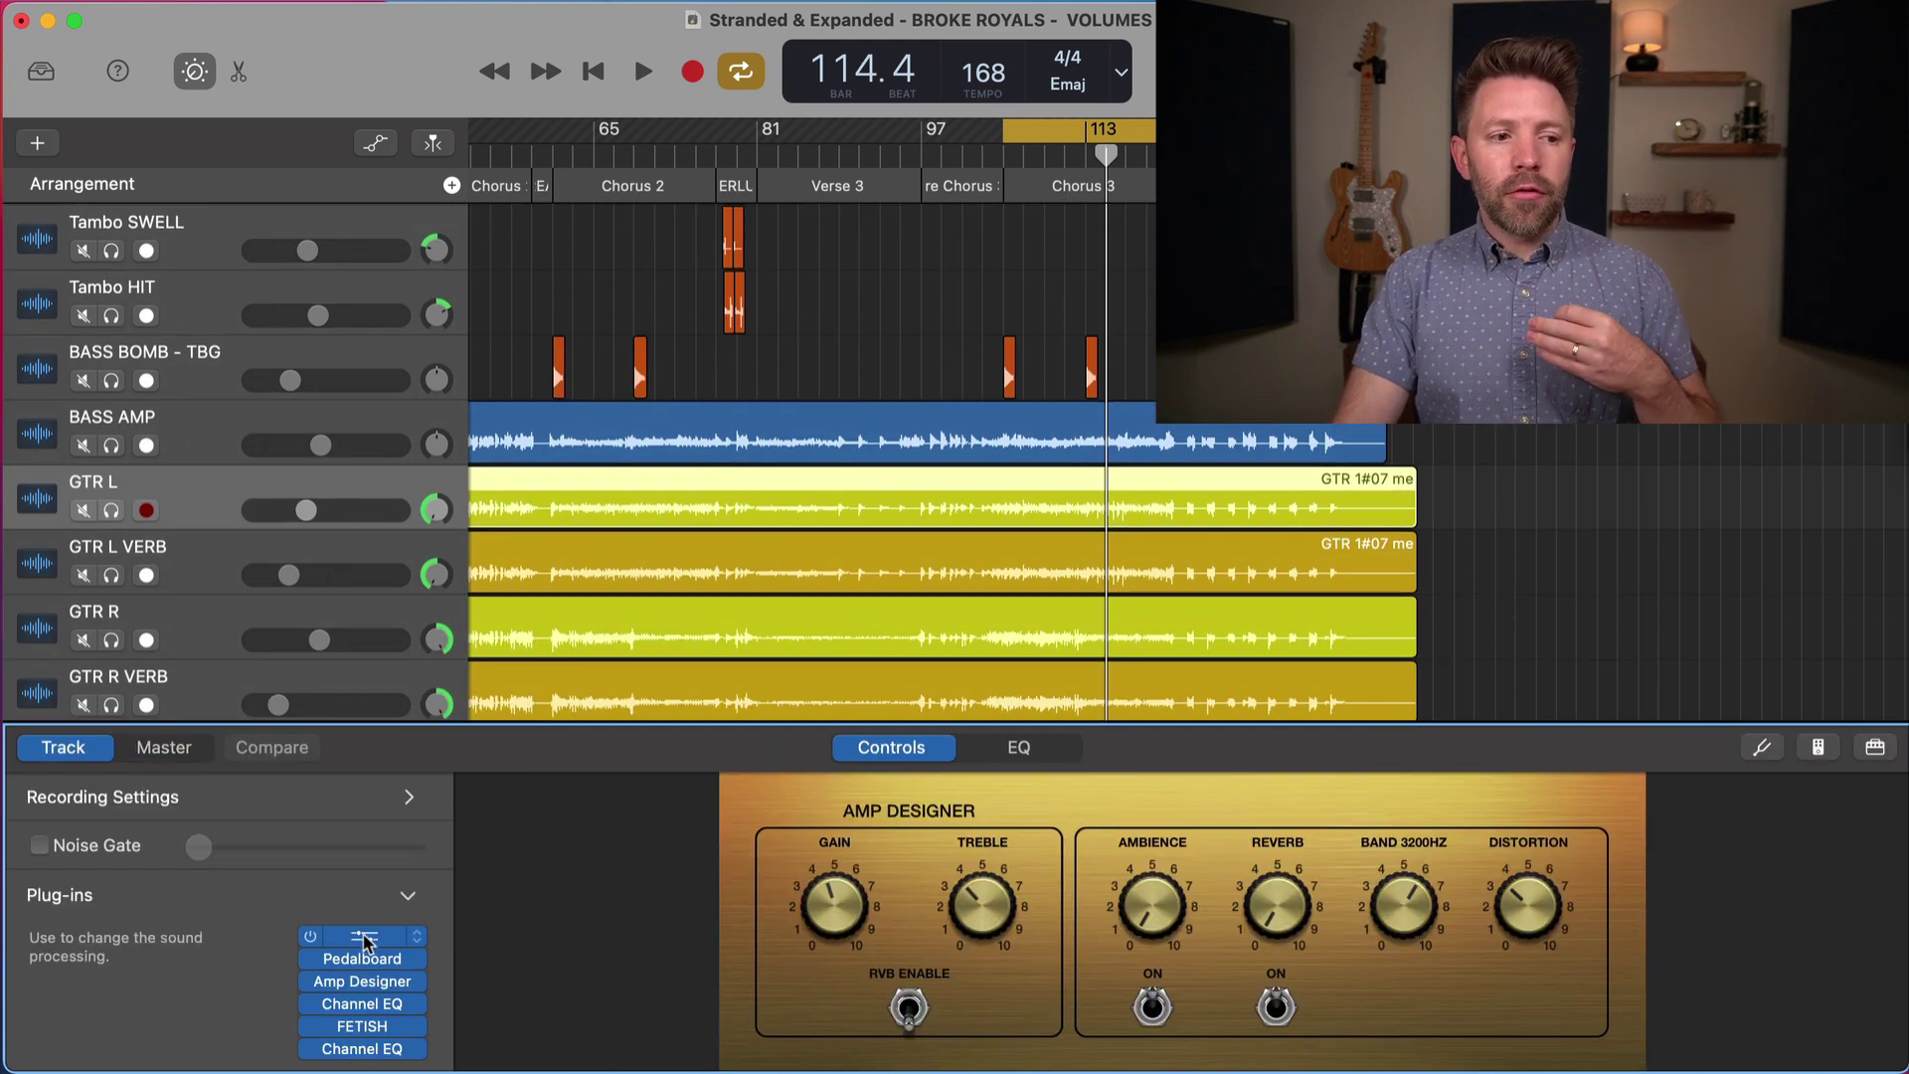
pyautogui.click(363, 935)
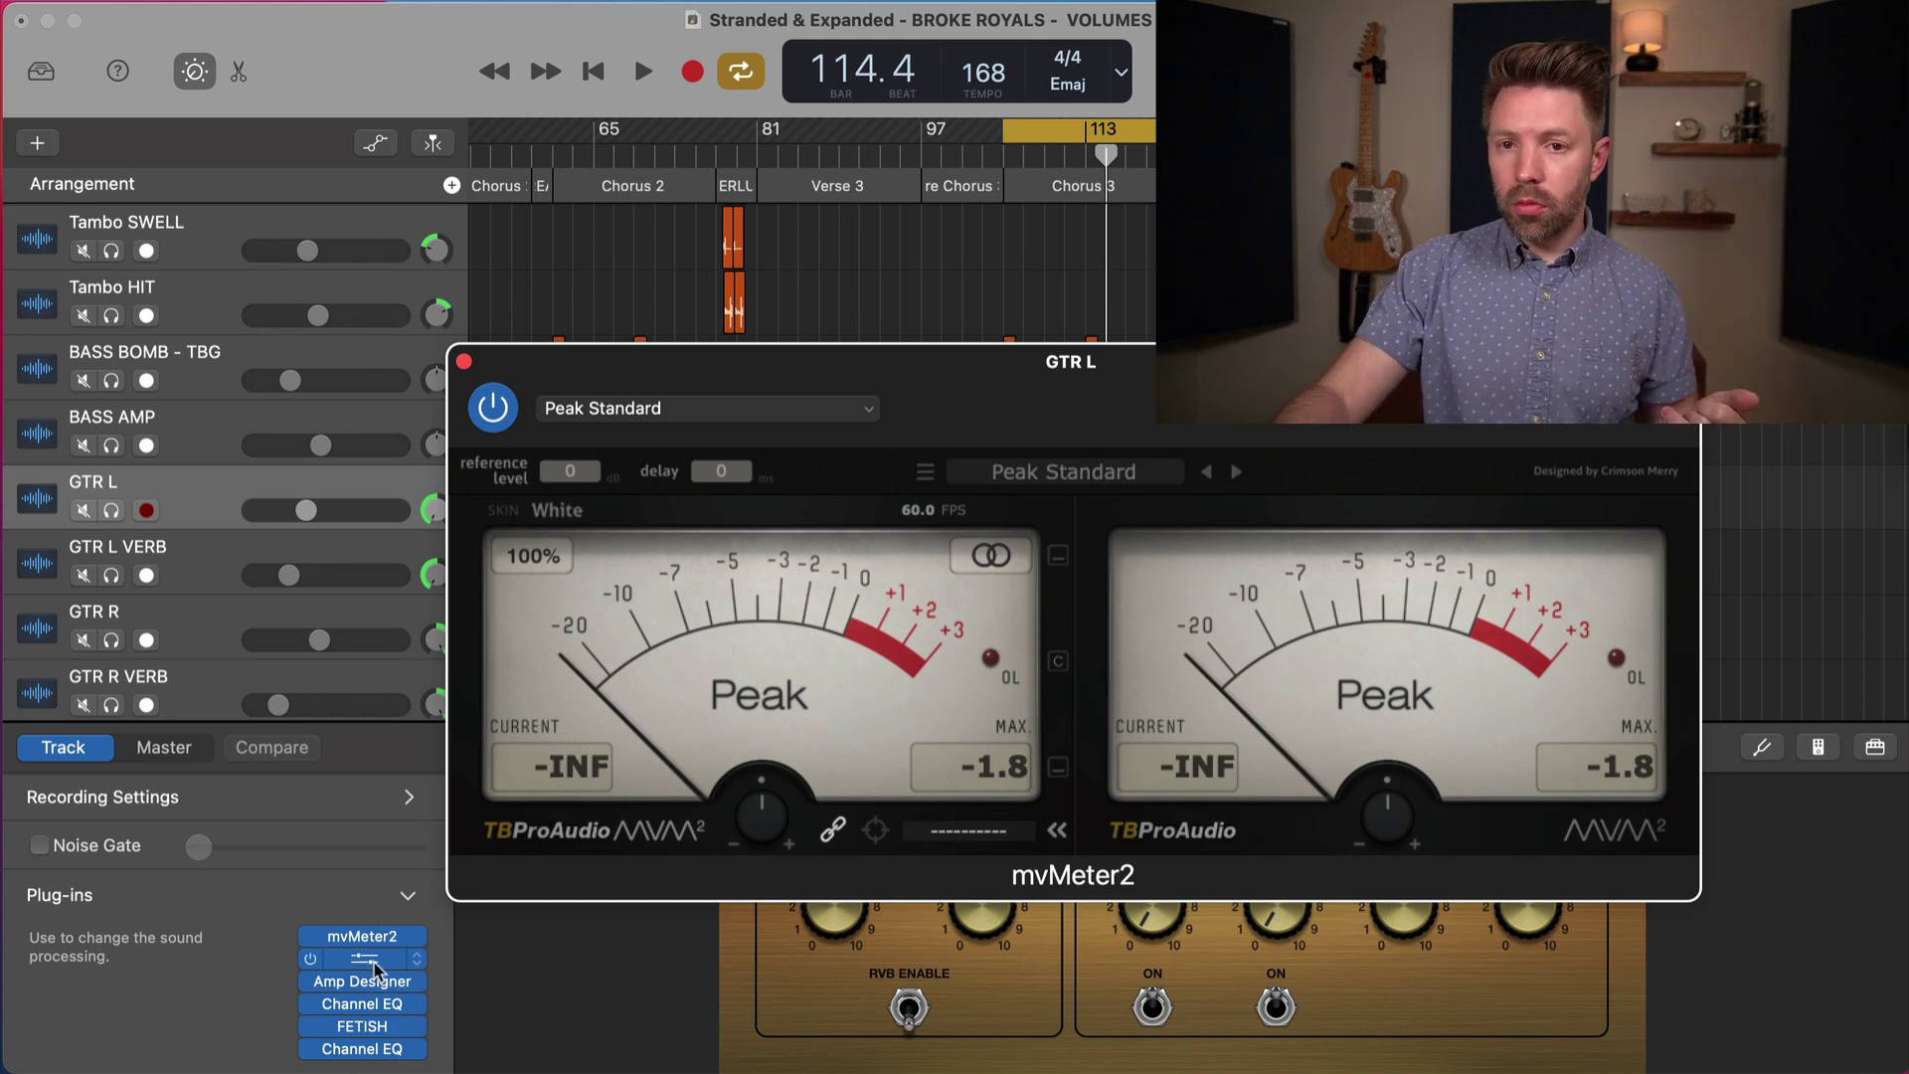
# - Switch the GTR L meter to VU mode and play the song, reaching a 0.3 maximum
pyautogui.click(753, 689)
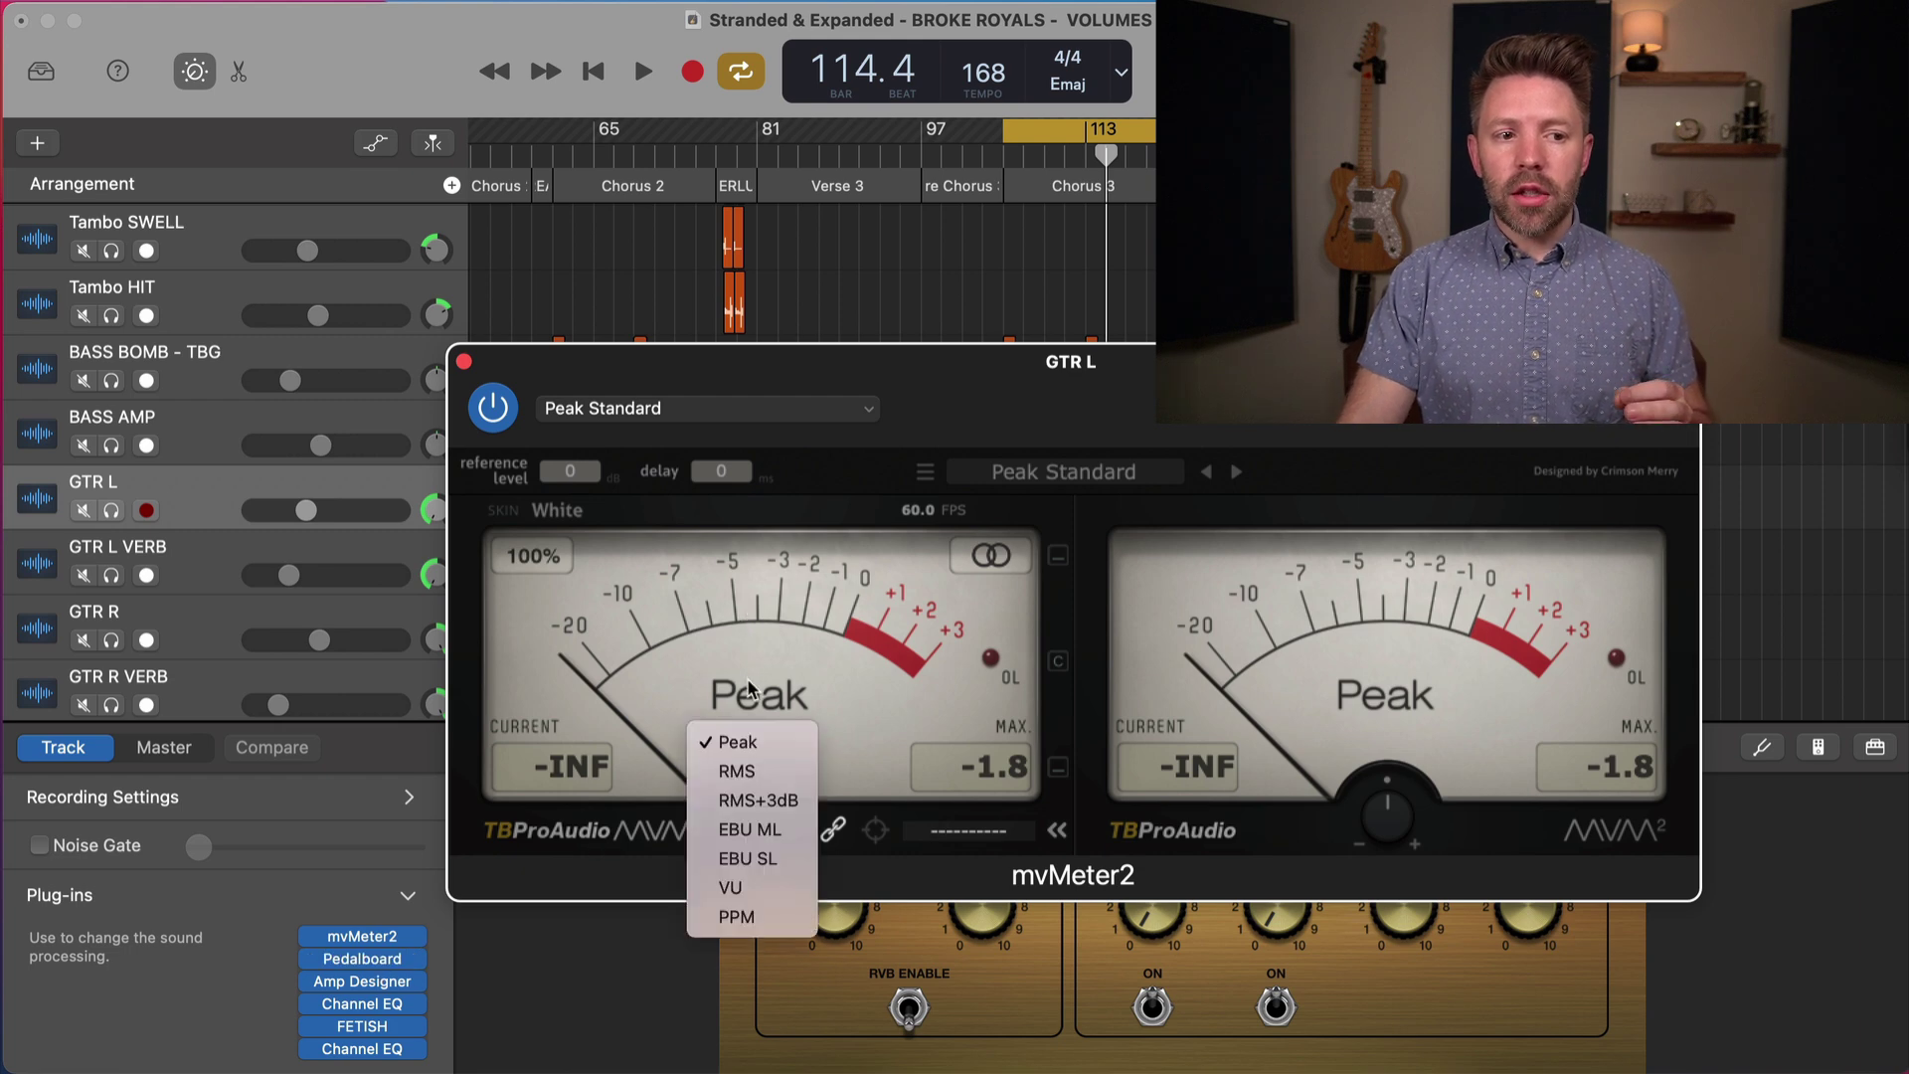
pyautogui.click(773, 865)
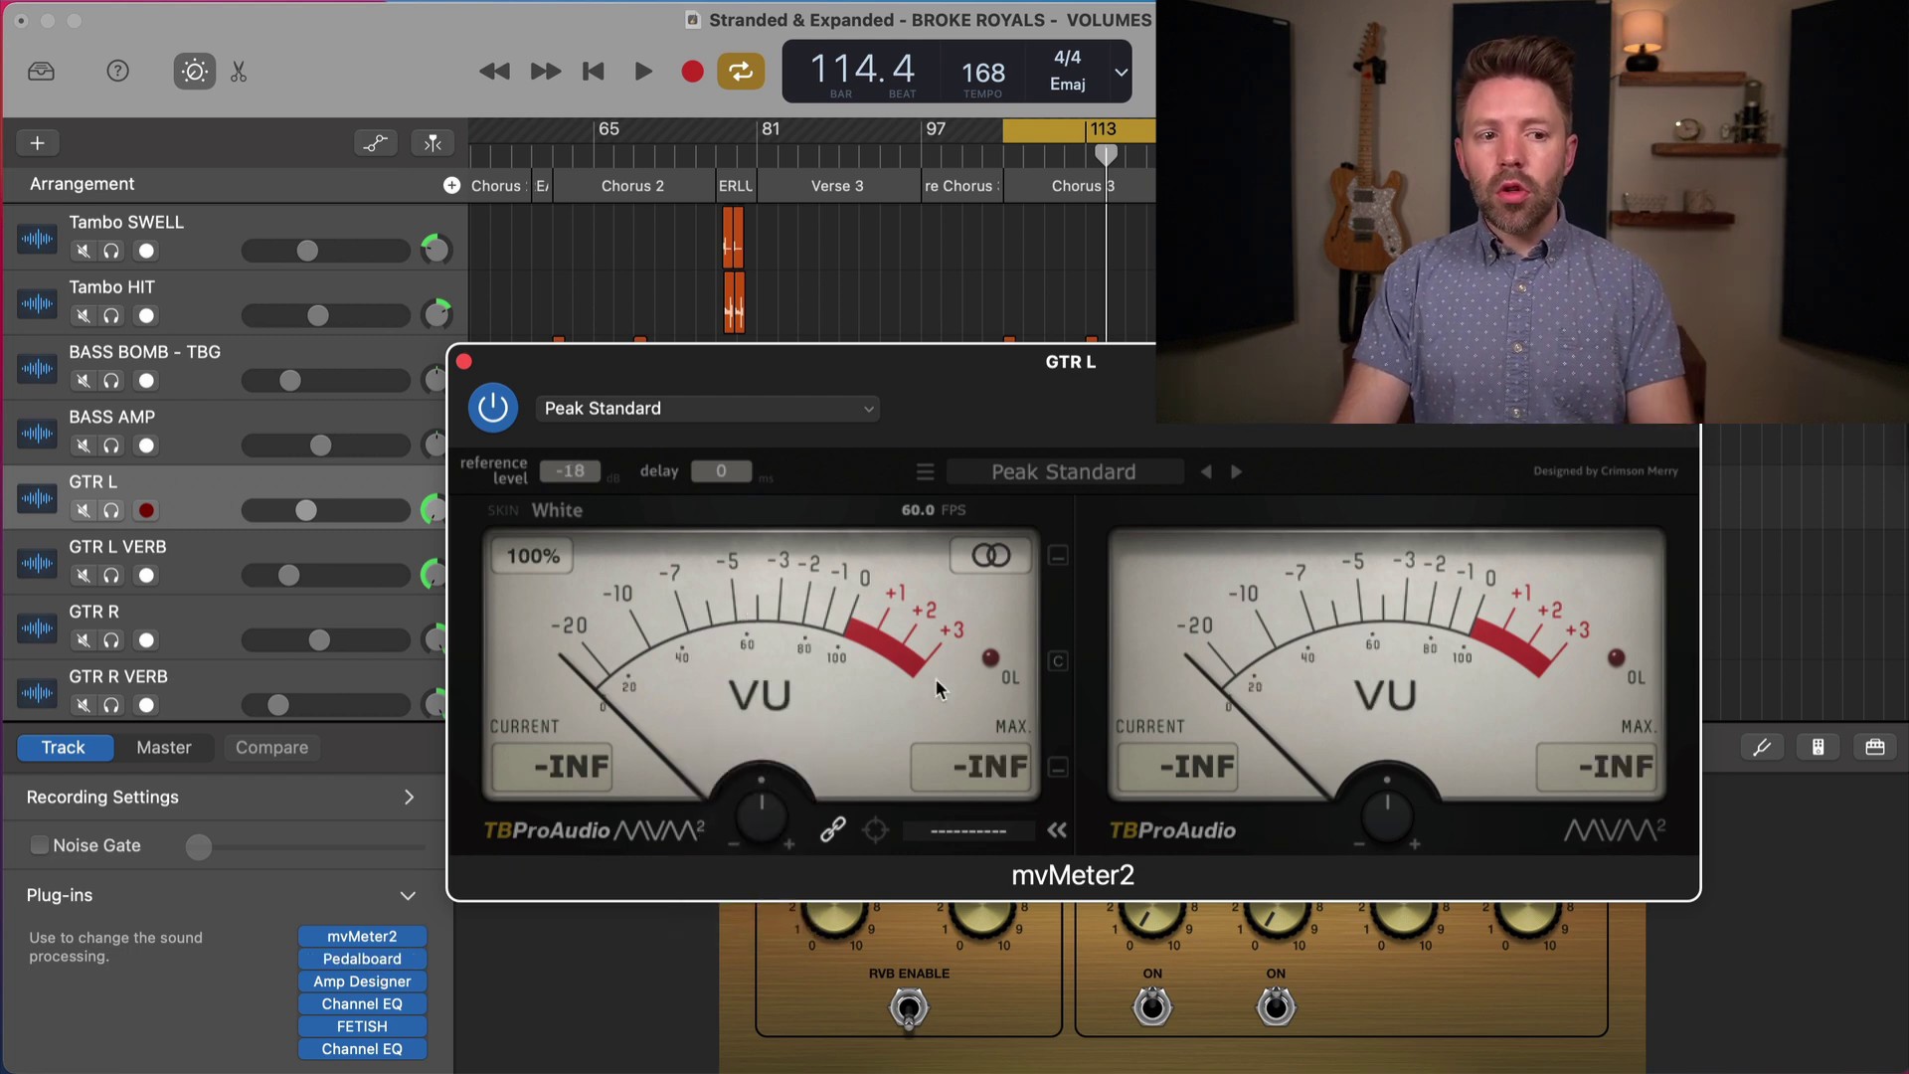
pyautogui.press('space')
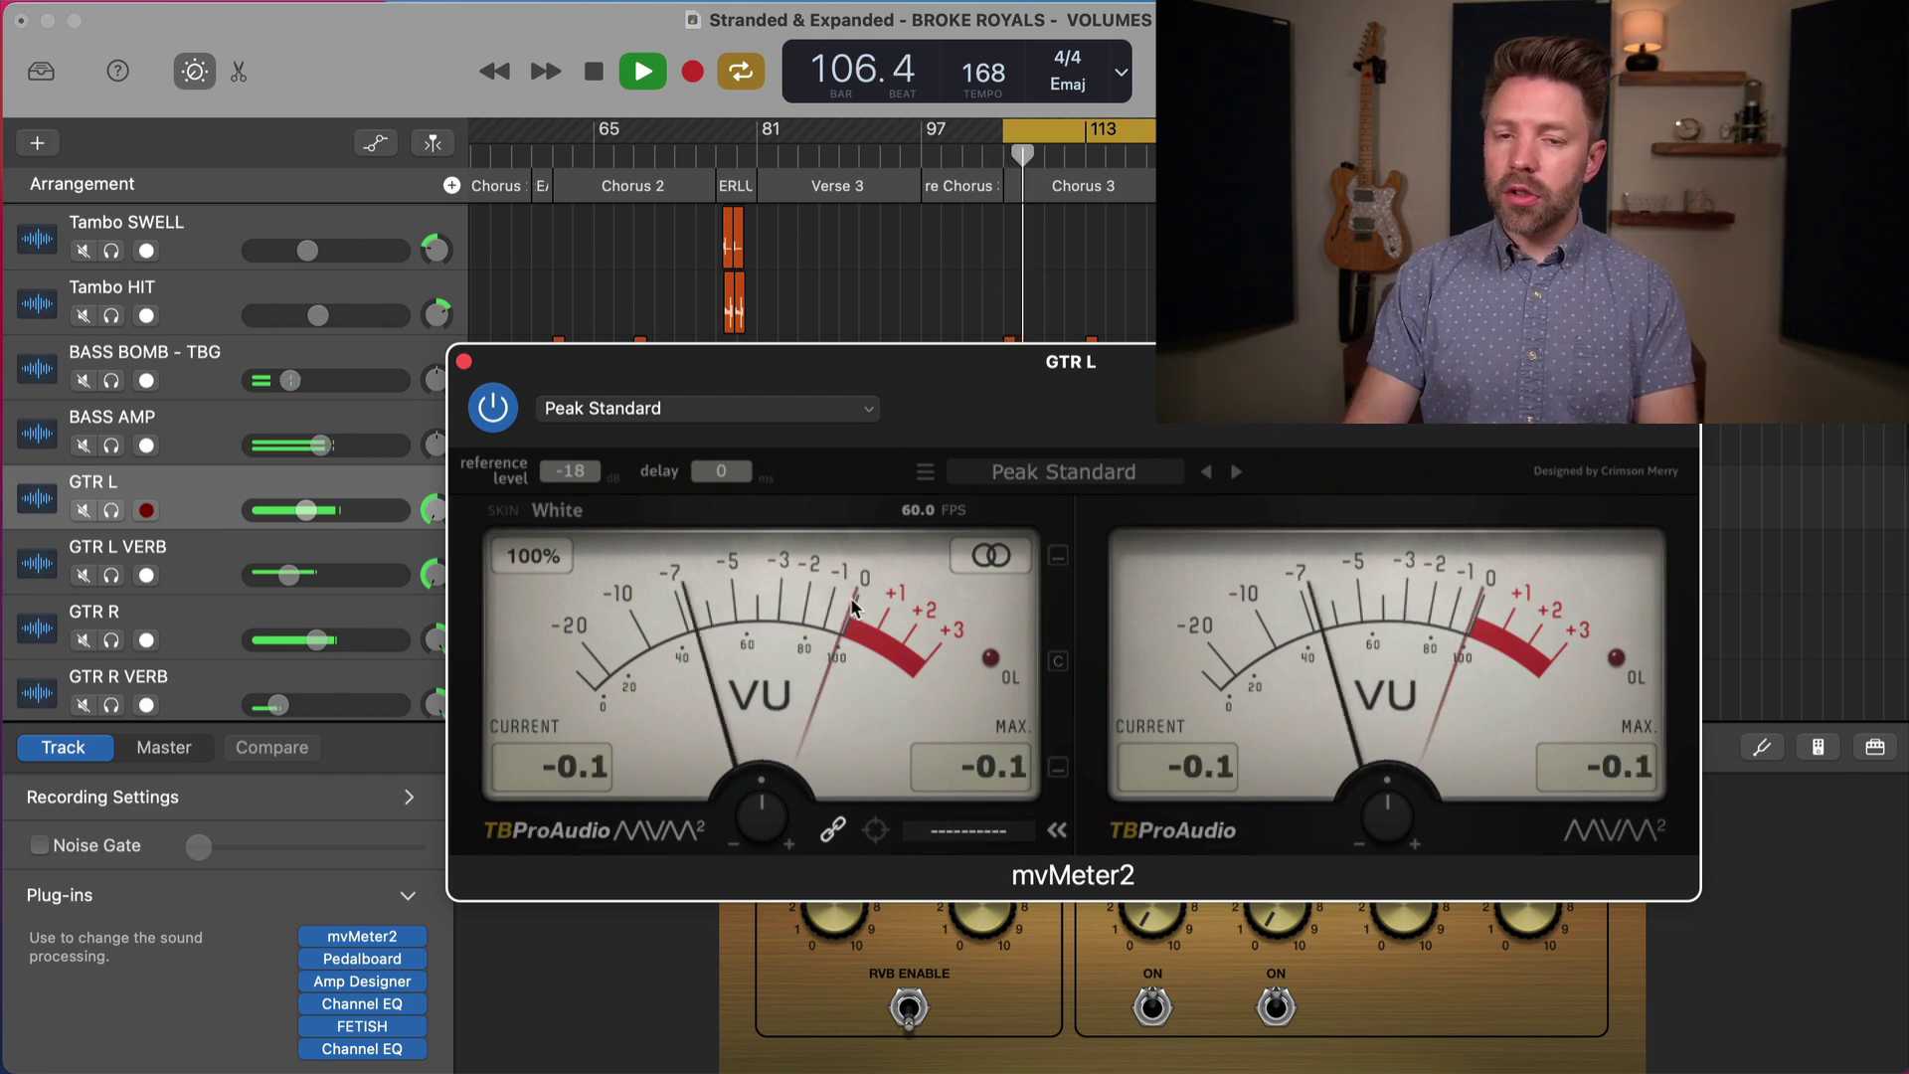
pyautogui.press('space')
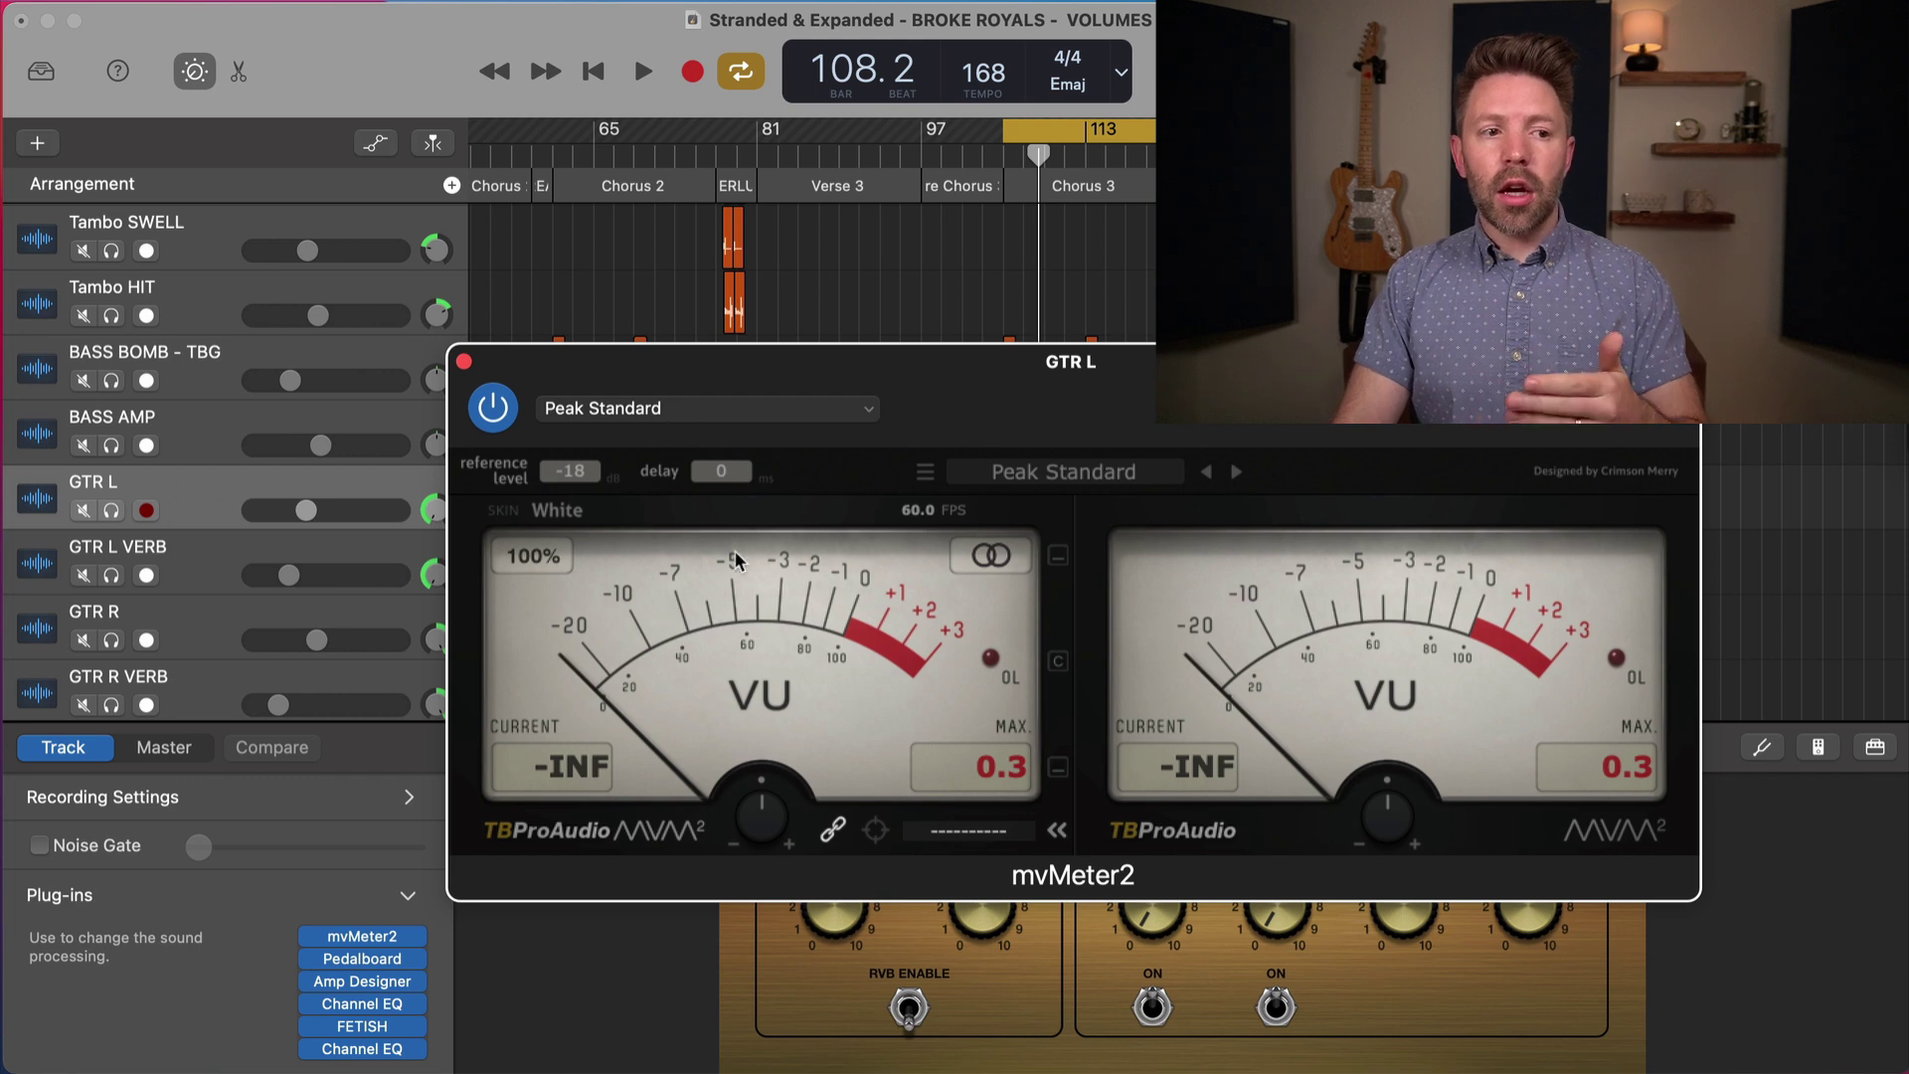
pyautogui.click(773, 687)
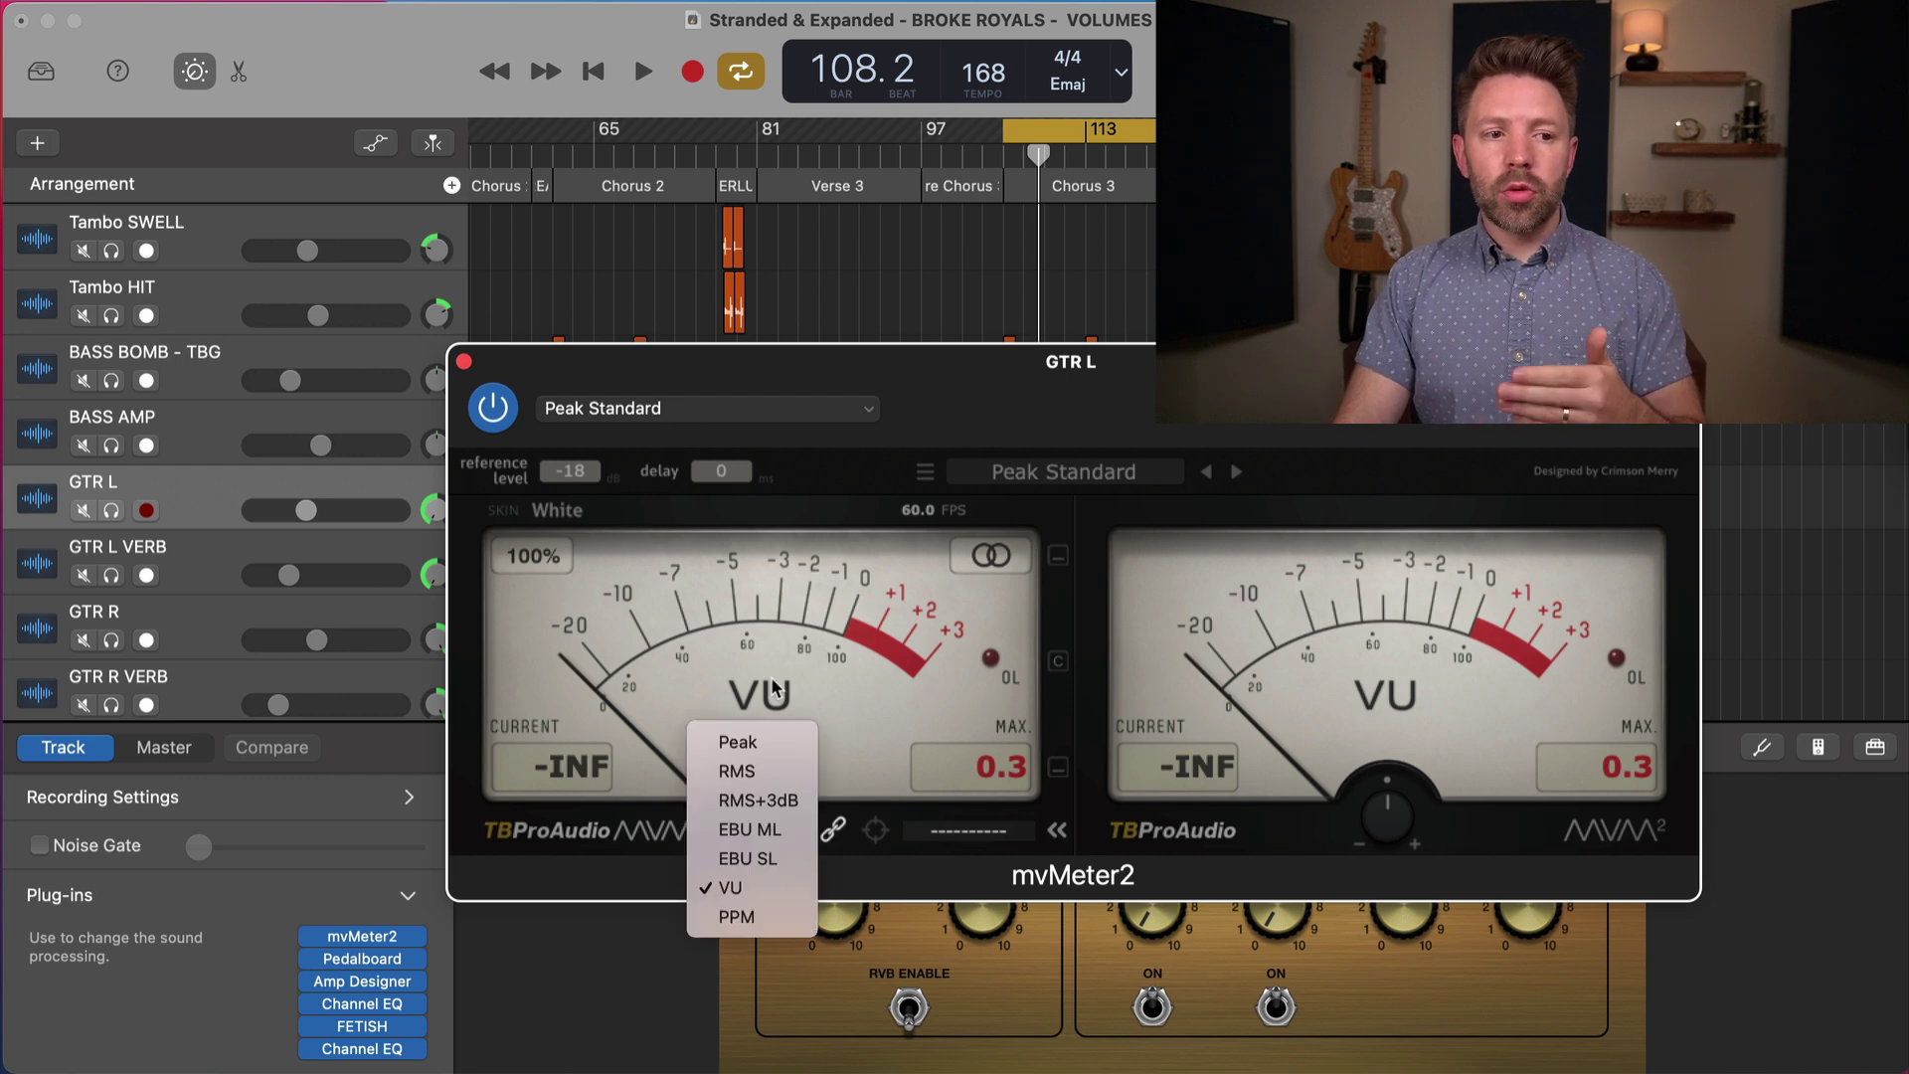
pyautogui.click(771, 746)
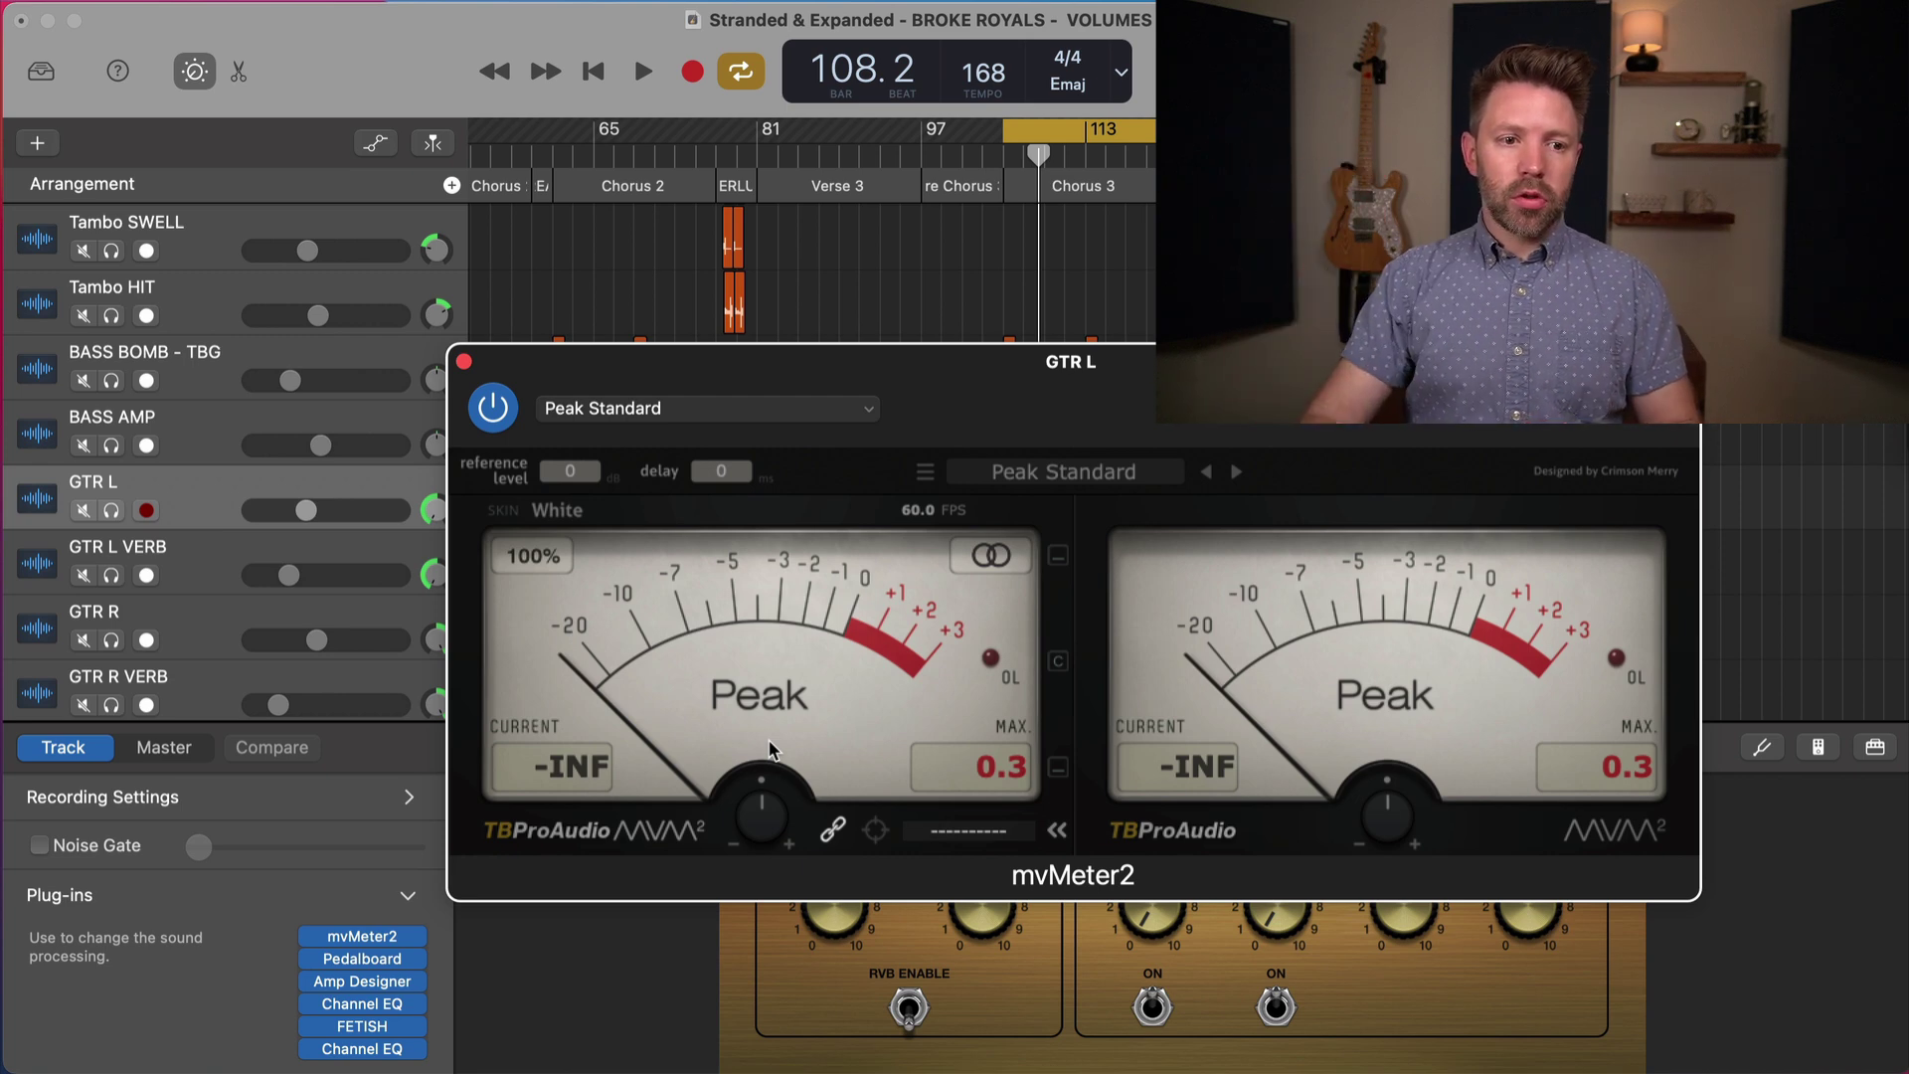
pyautogui.press('space')
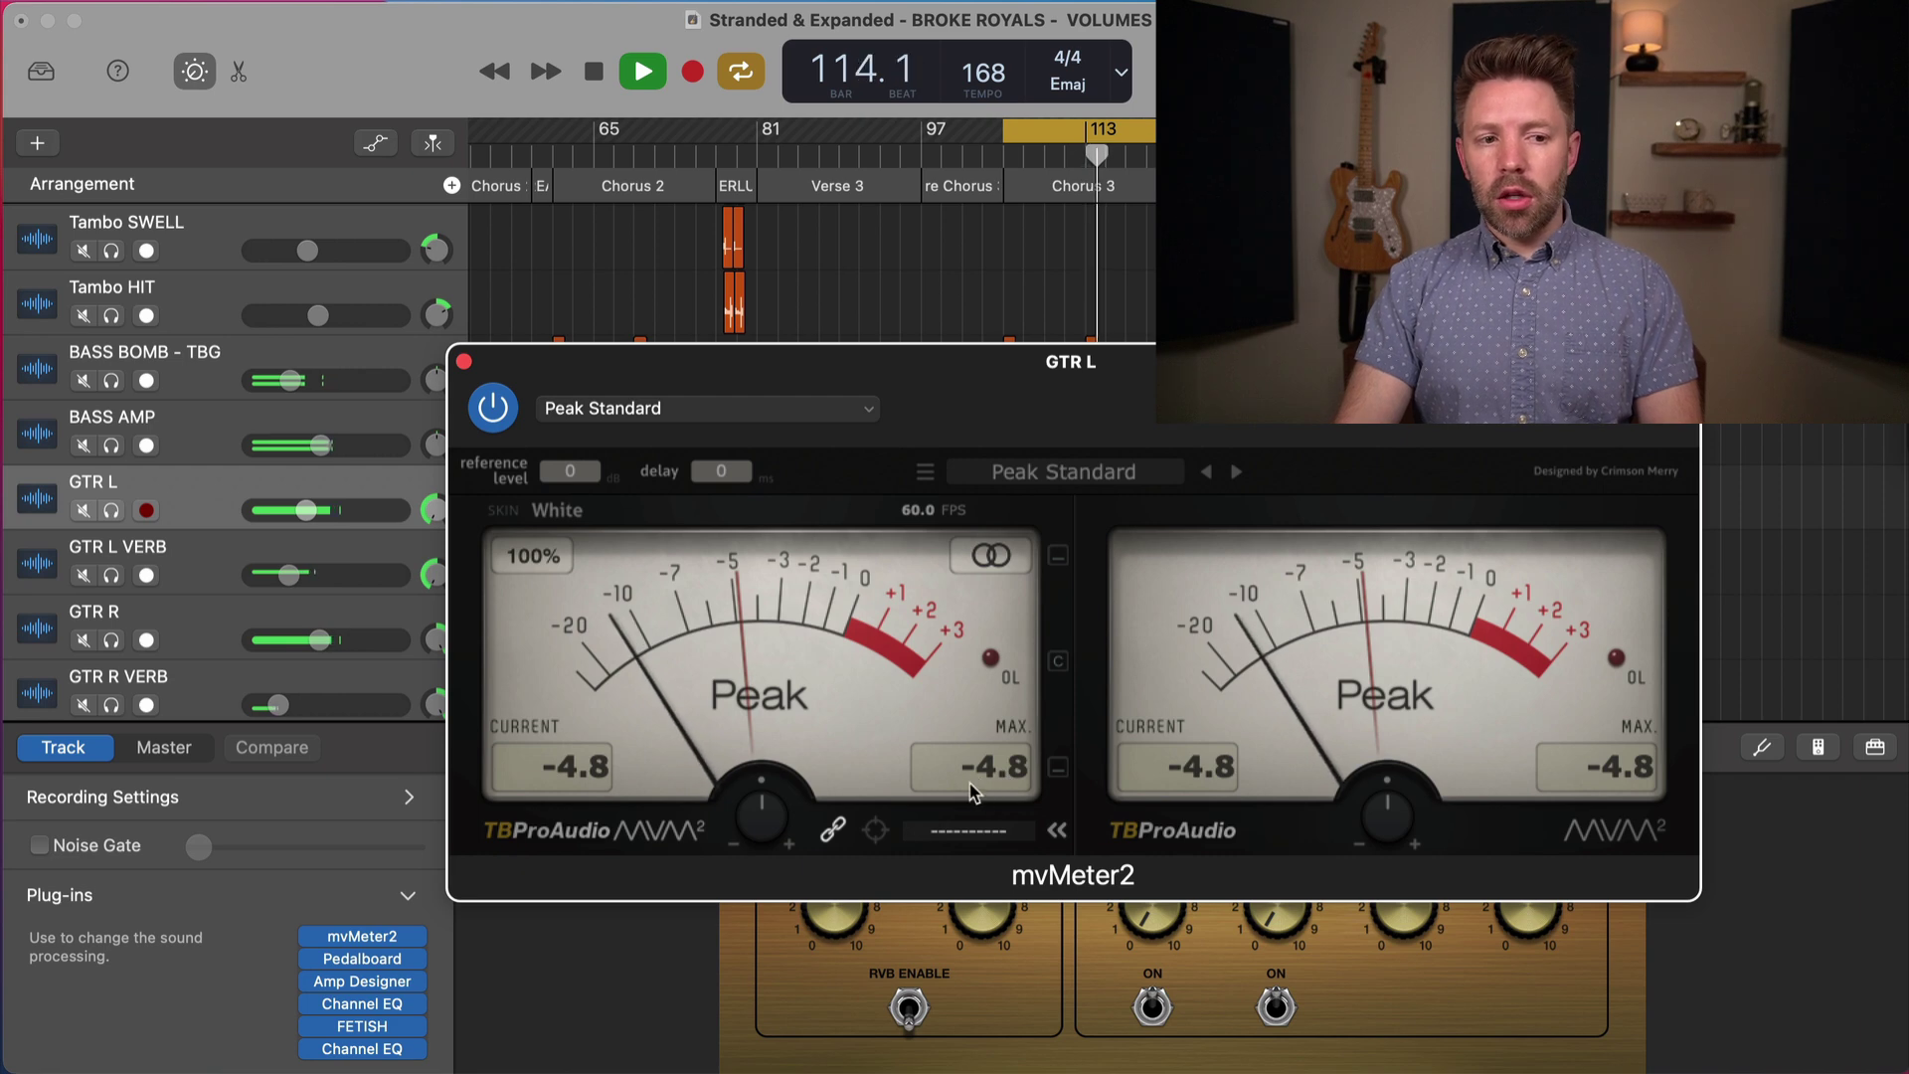
pyautogui.press('space')
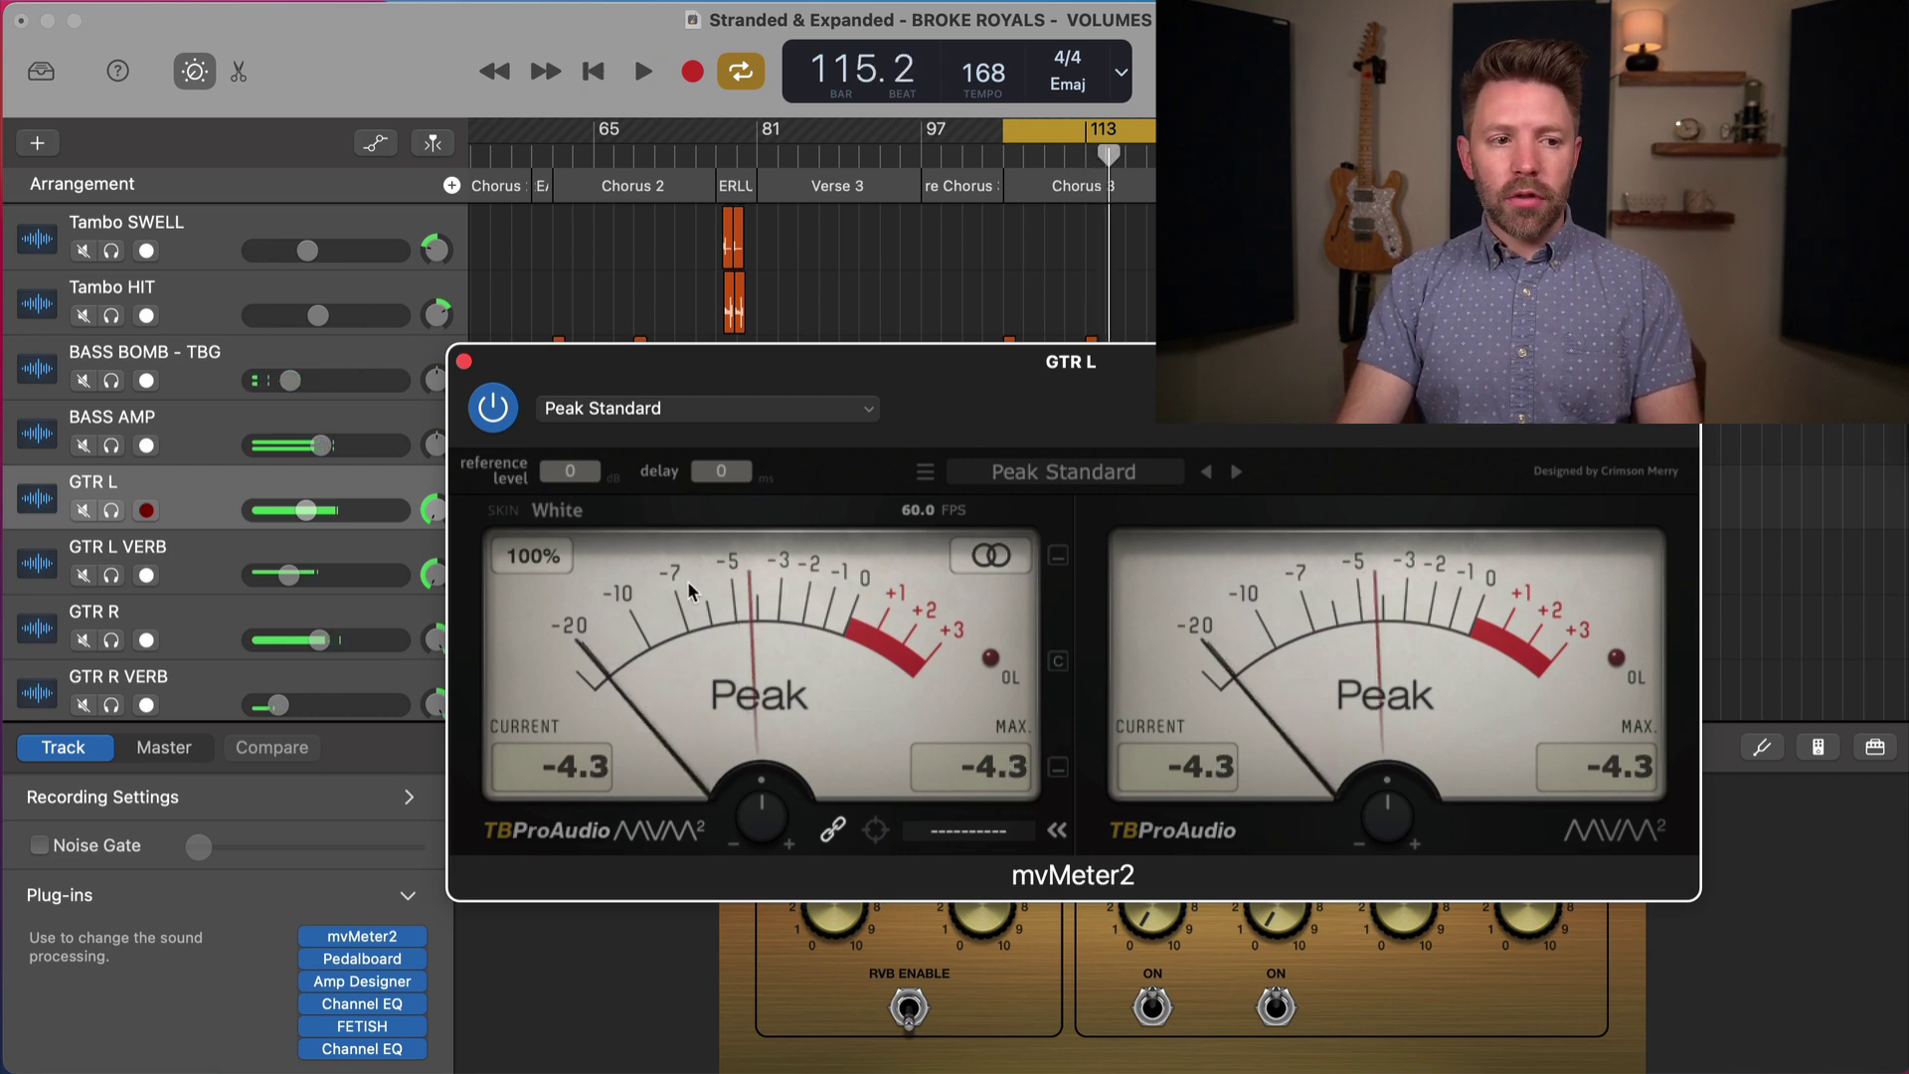
pyautogui.click(697, 726)
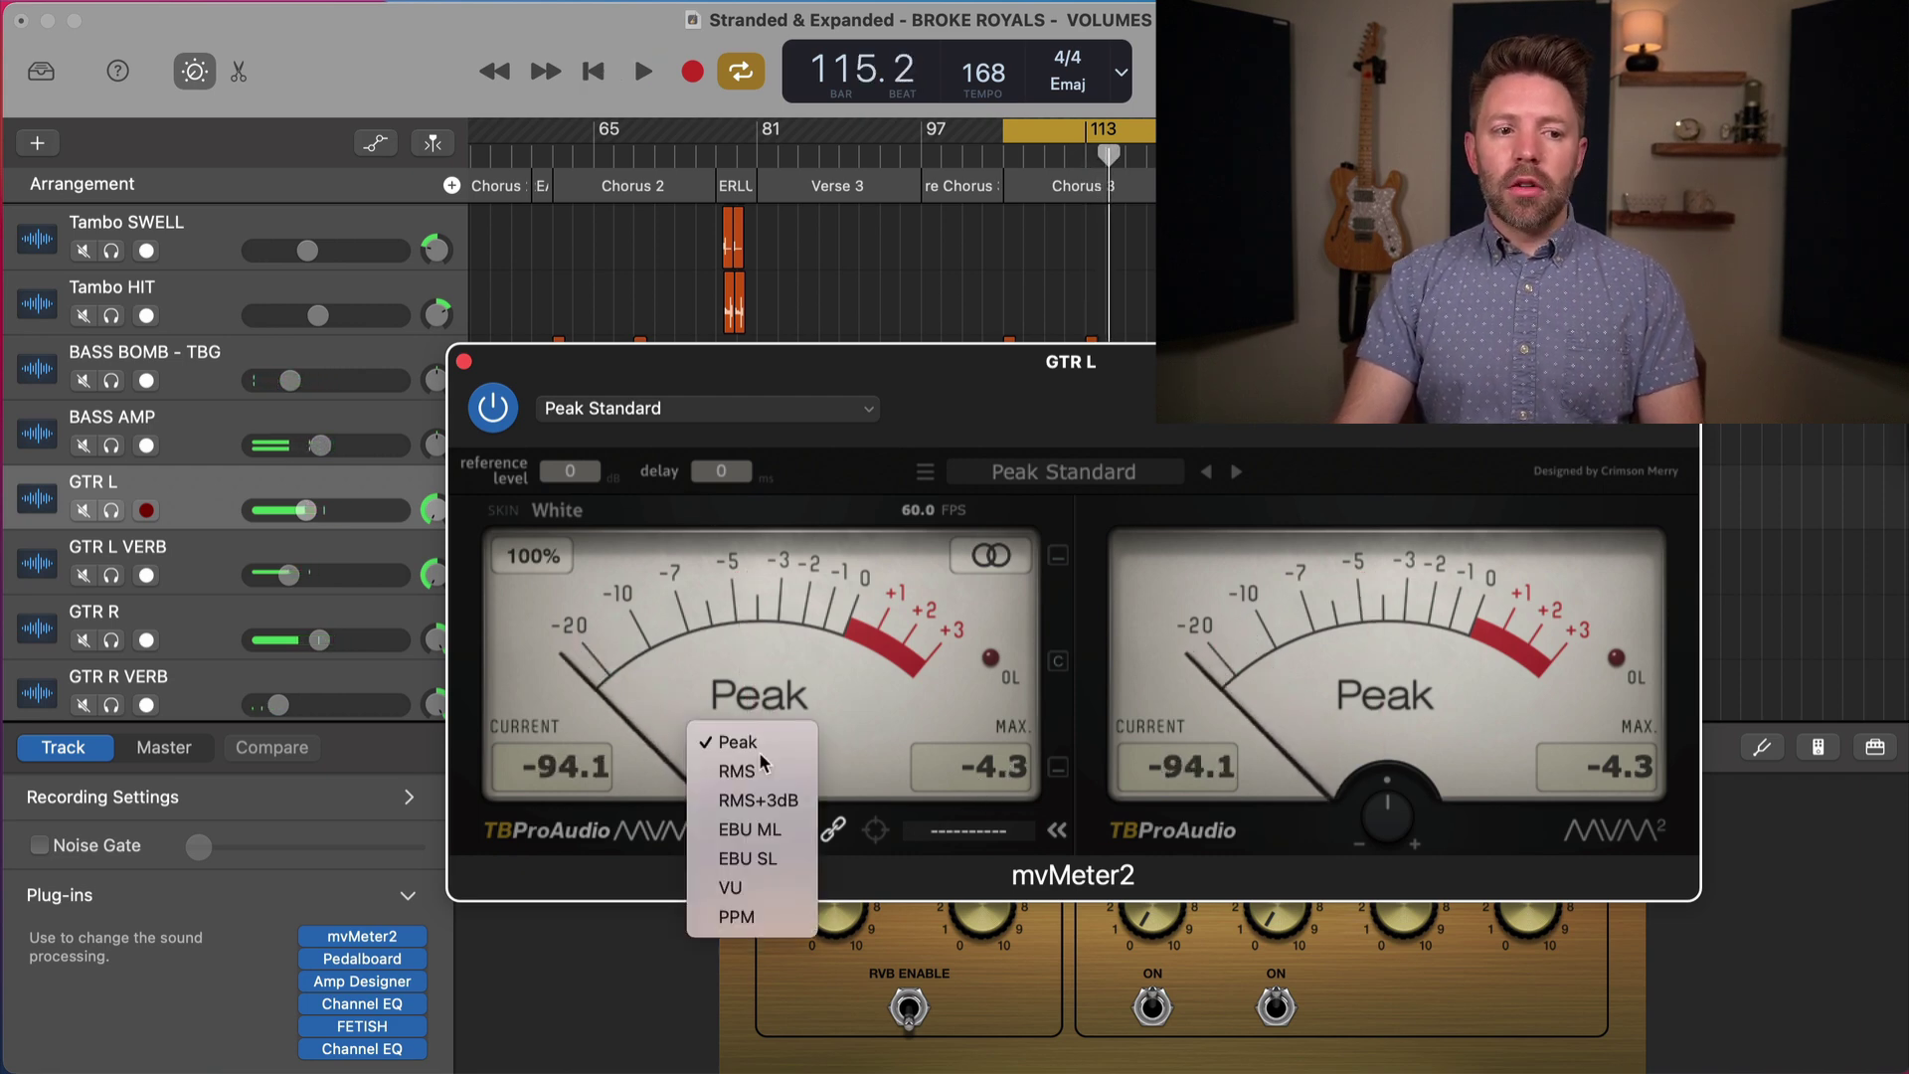
pyautogui.click(771, 888)
pyautogui.press('space')
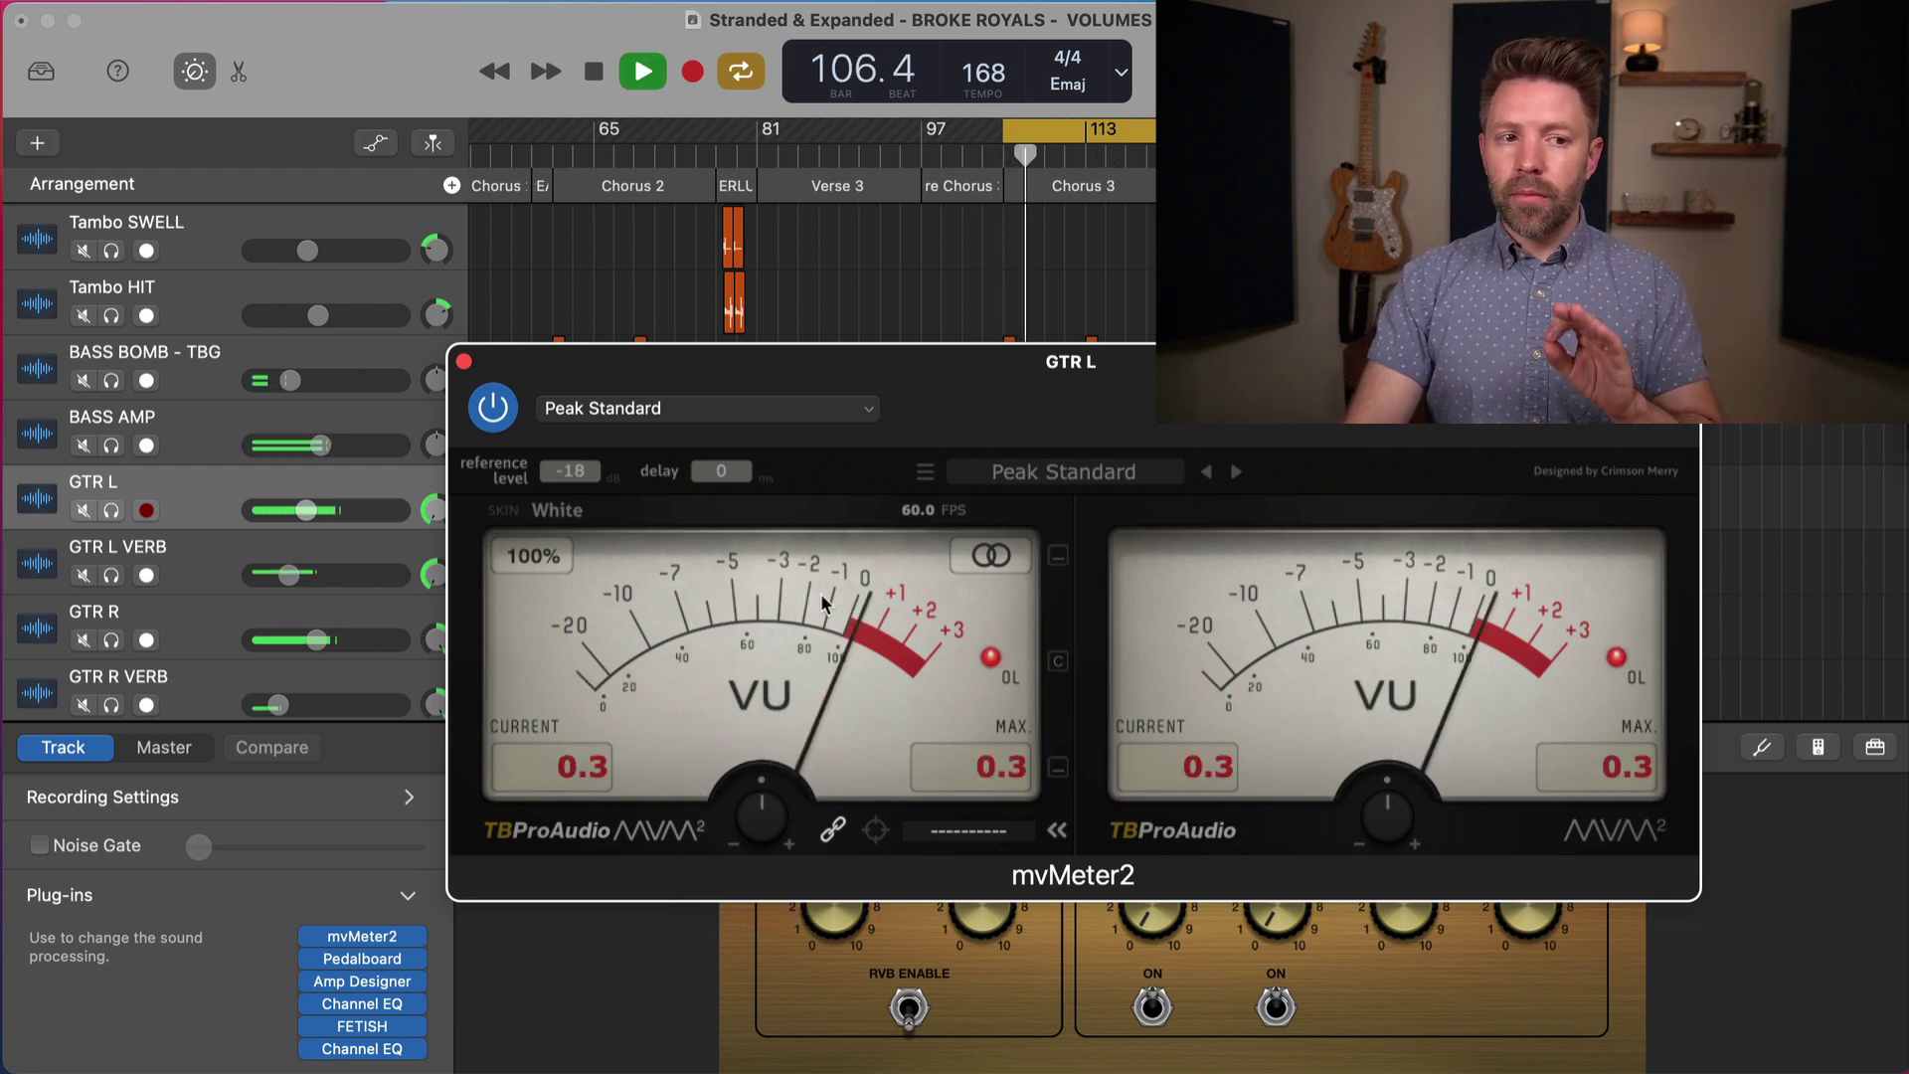
pyautogui.press('space')
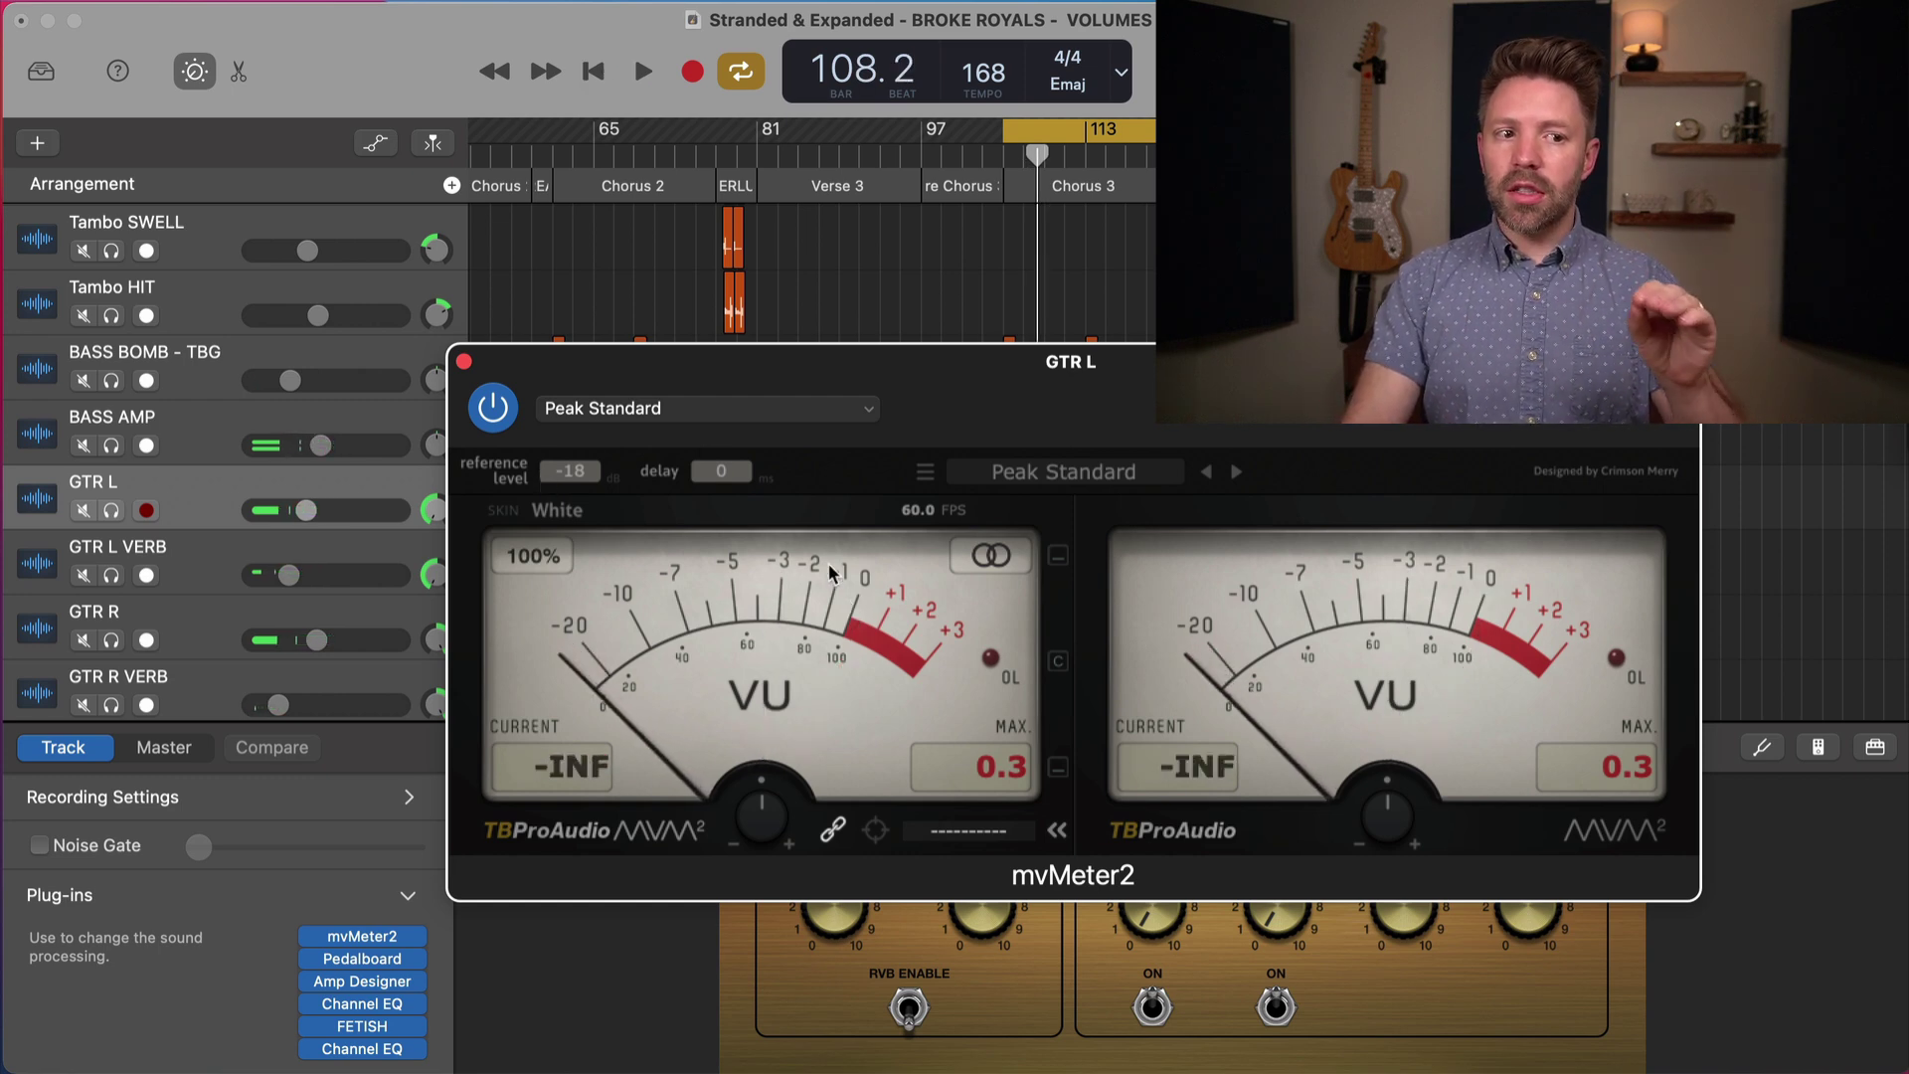
# - Close the GTR L mvMeter2 window and show the master track's plug-in chain
pyautogui.click(464, 363)
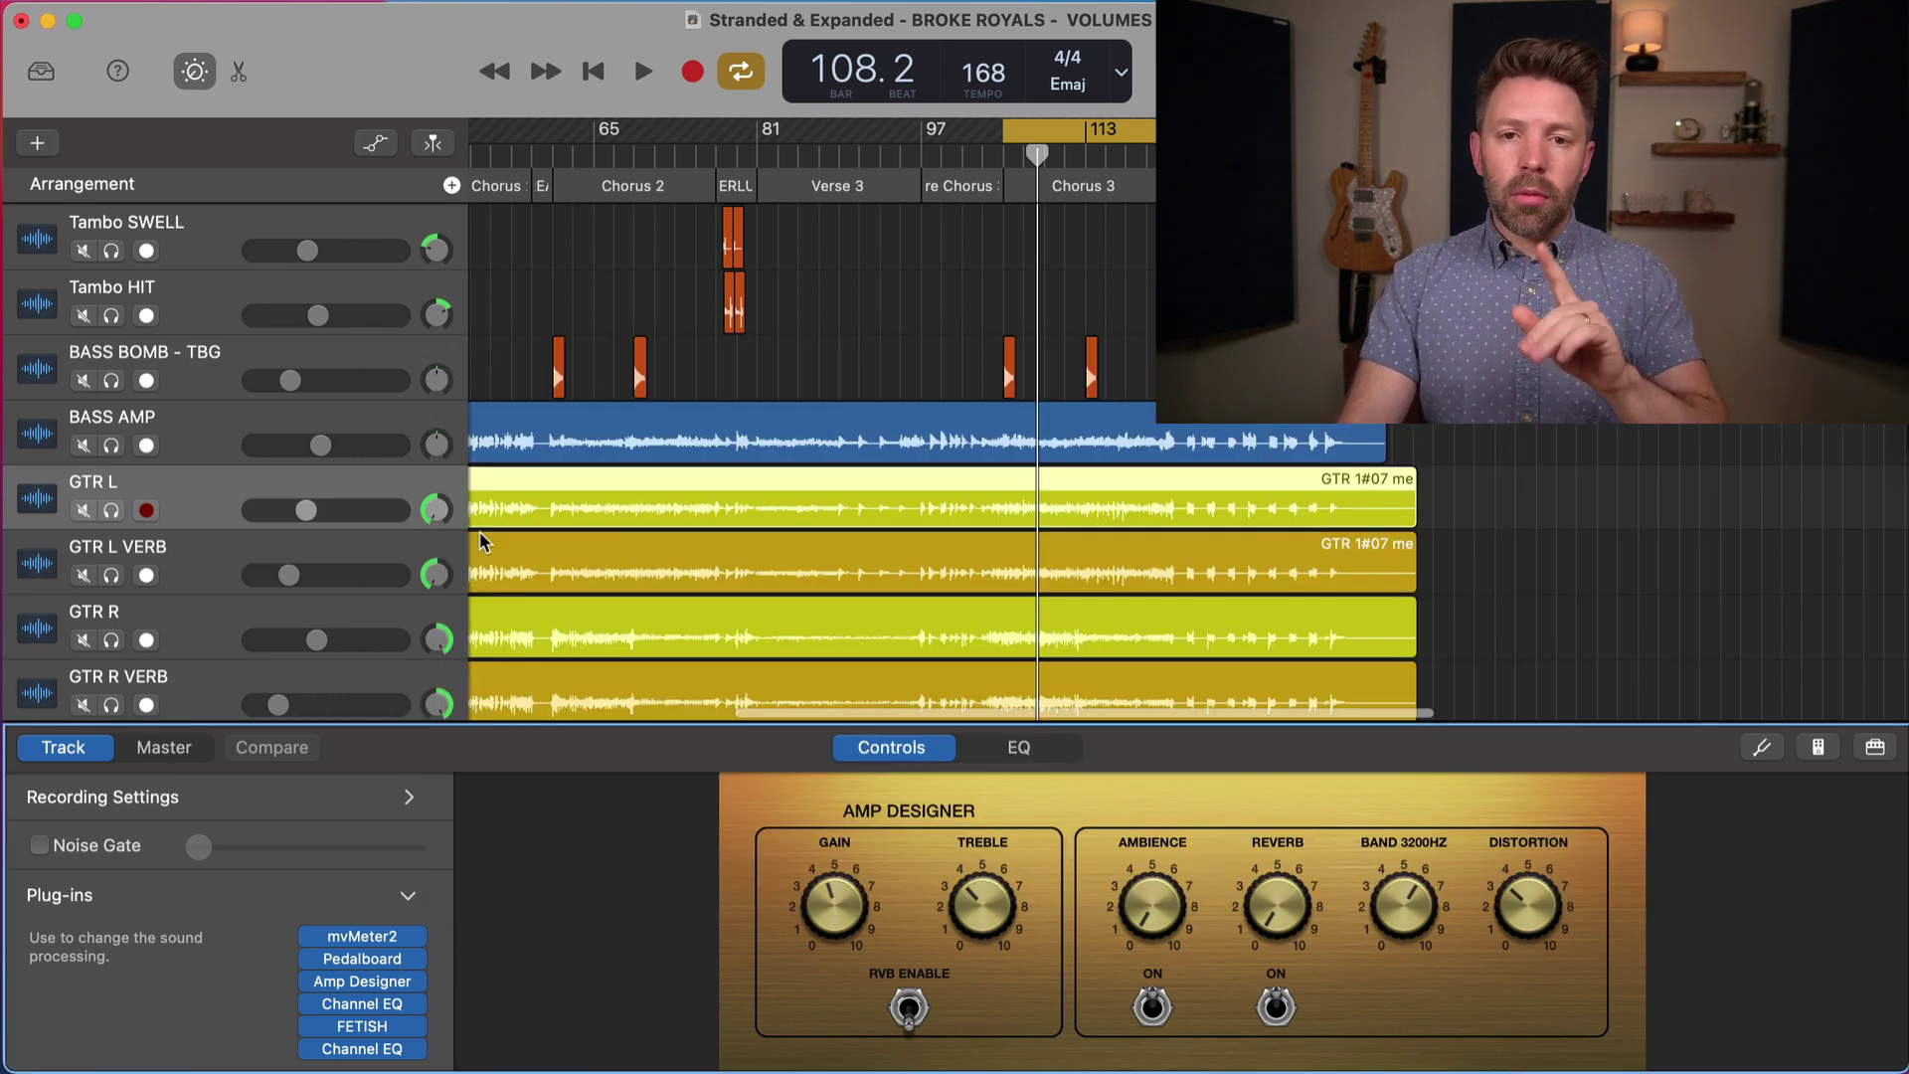
pyautogui.scroll(-1, 481, 540)
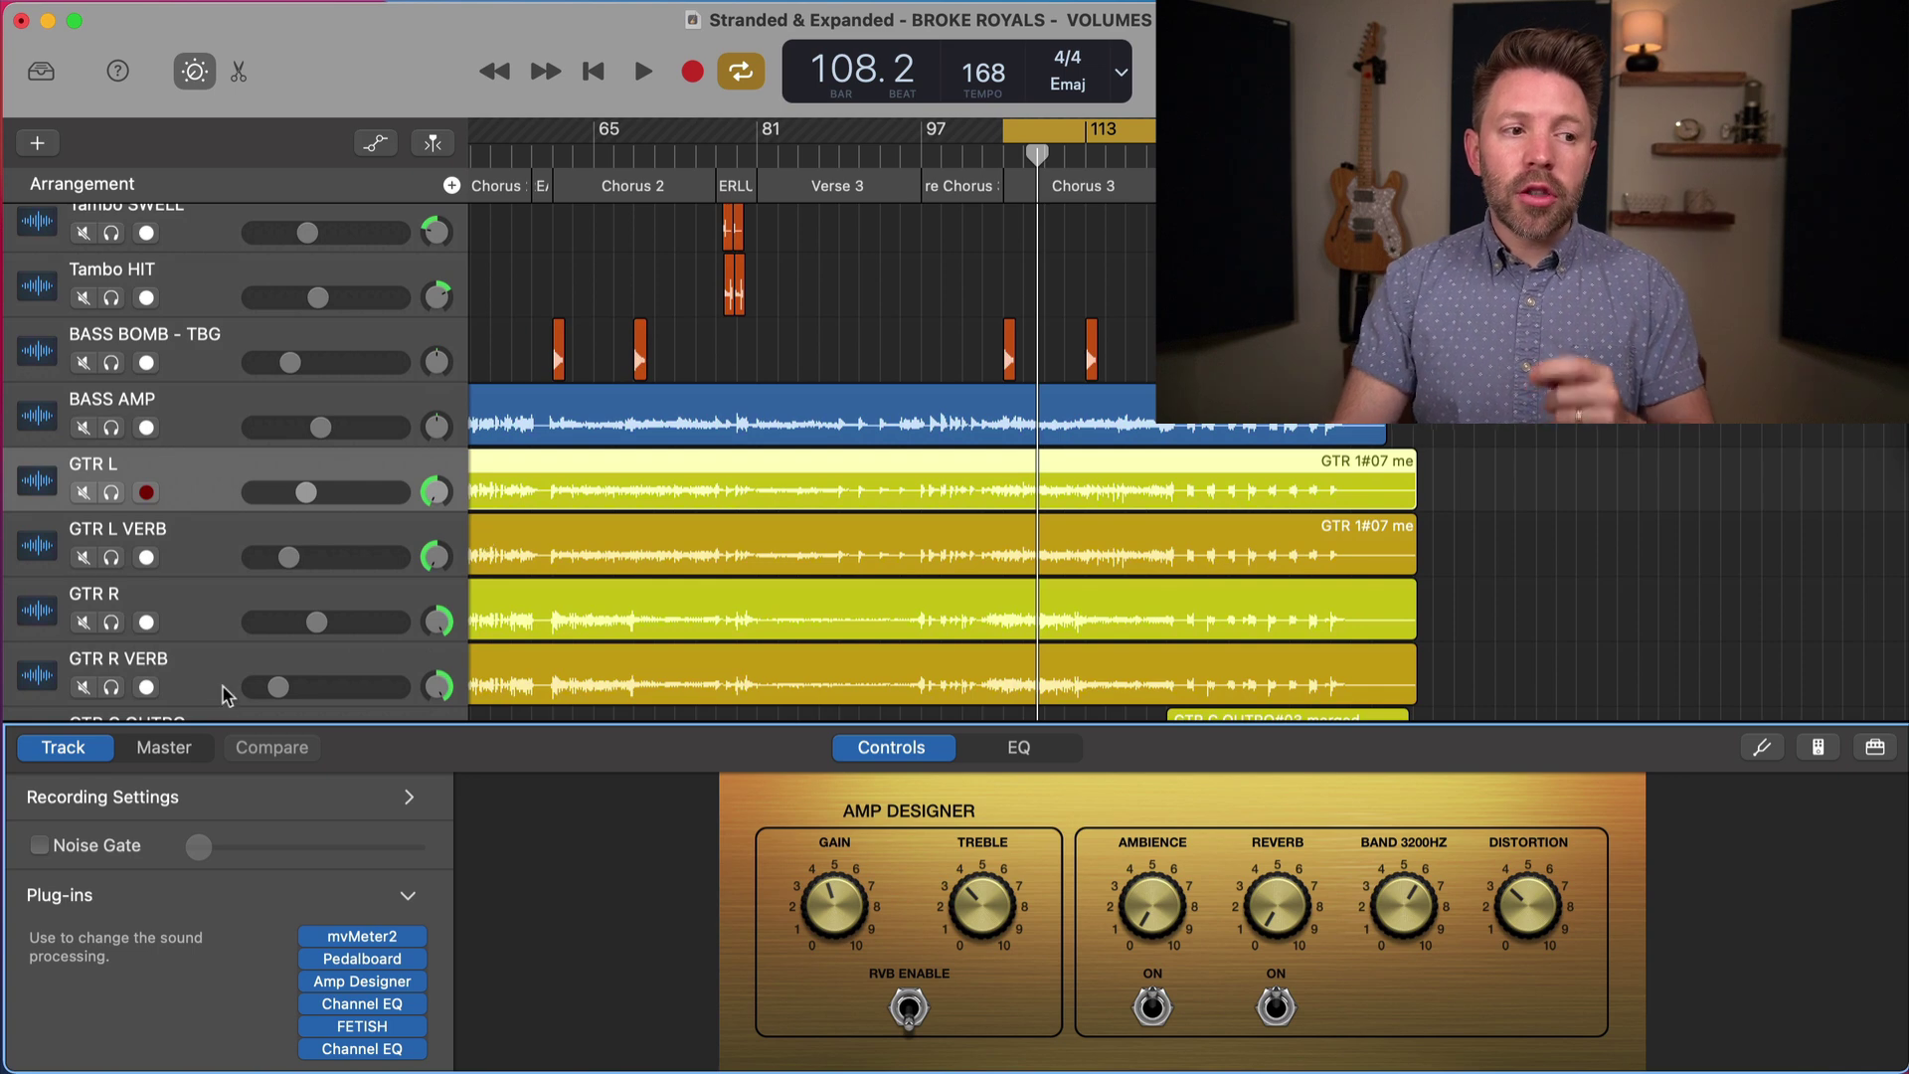
pyautogui.click(202, 749)
pyautogui.moveTo(378, 953)
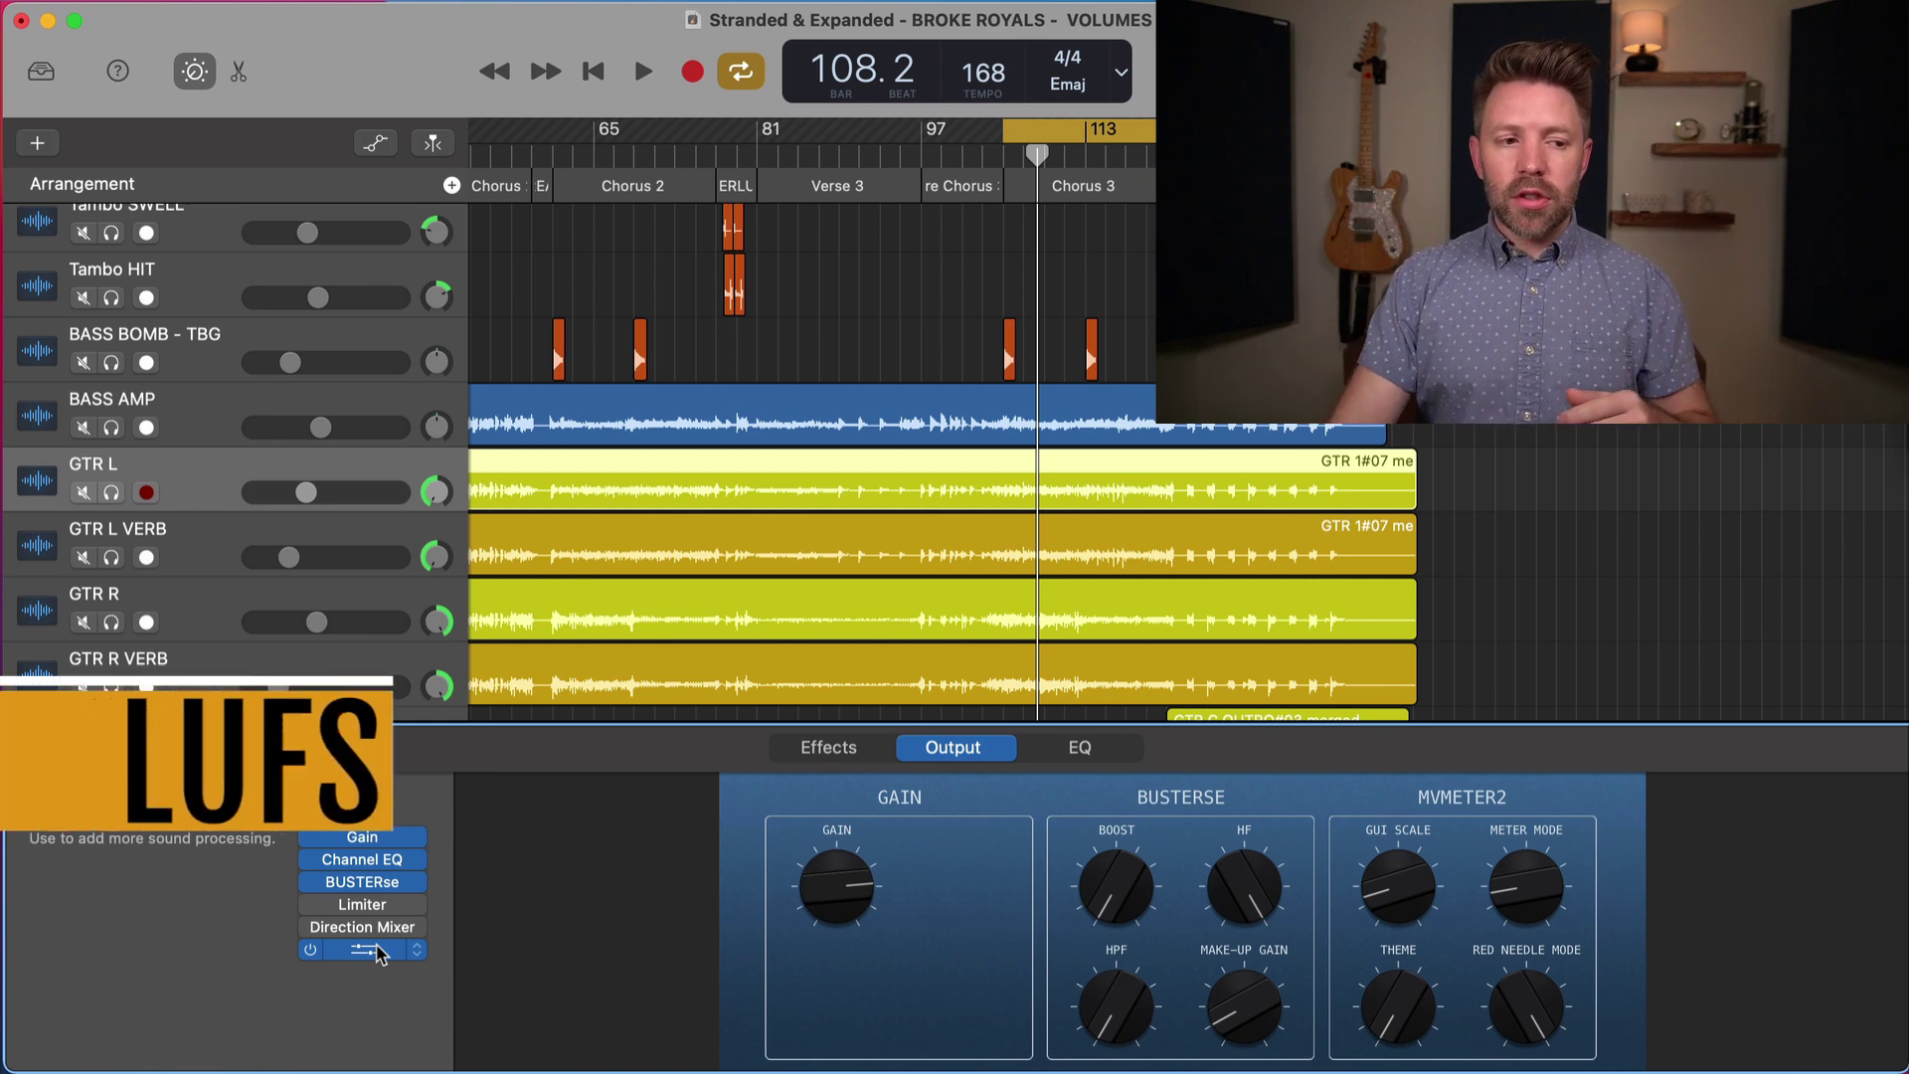
# - Insert Youlean Loudness Meter 2 after mvMeter2 on the master, then open the master Channel EQ
pyautogui.click(379, 958)
pyautogui.scroll(-2, 398, 959)
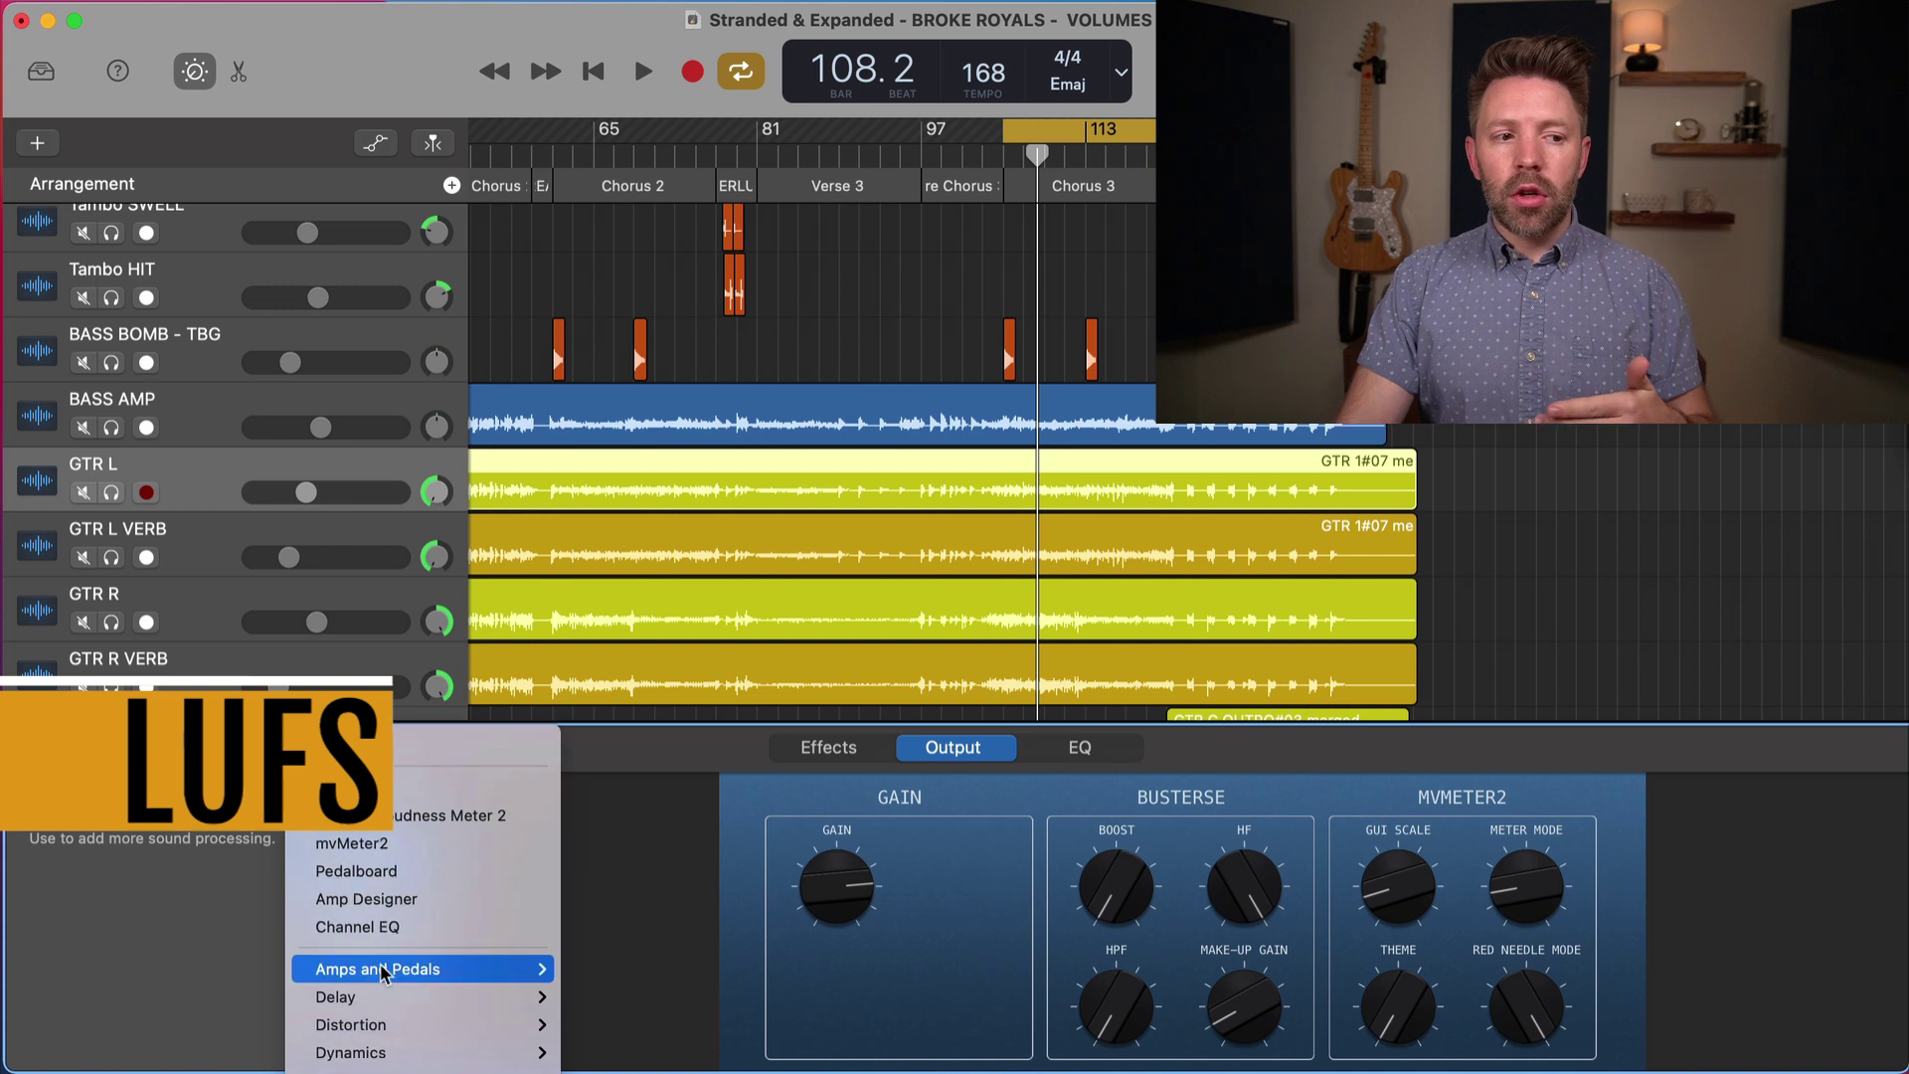
pyautogui.click(432, 815)
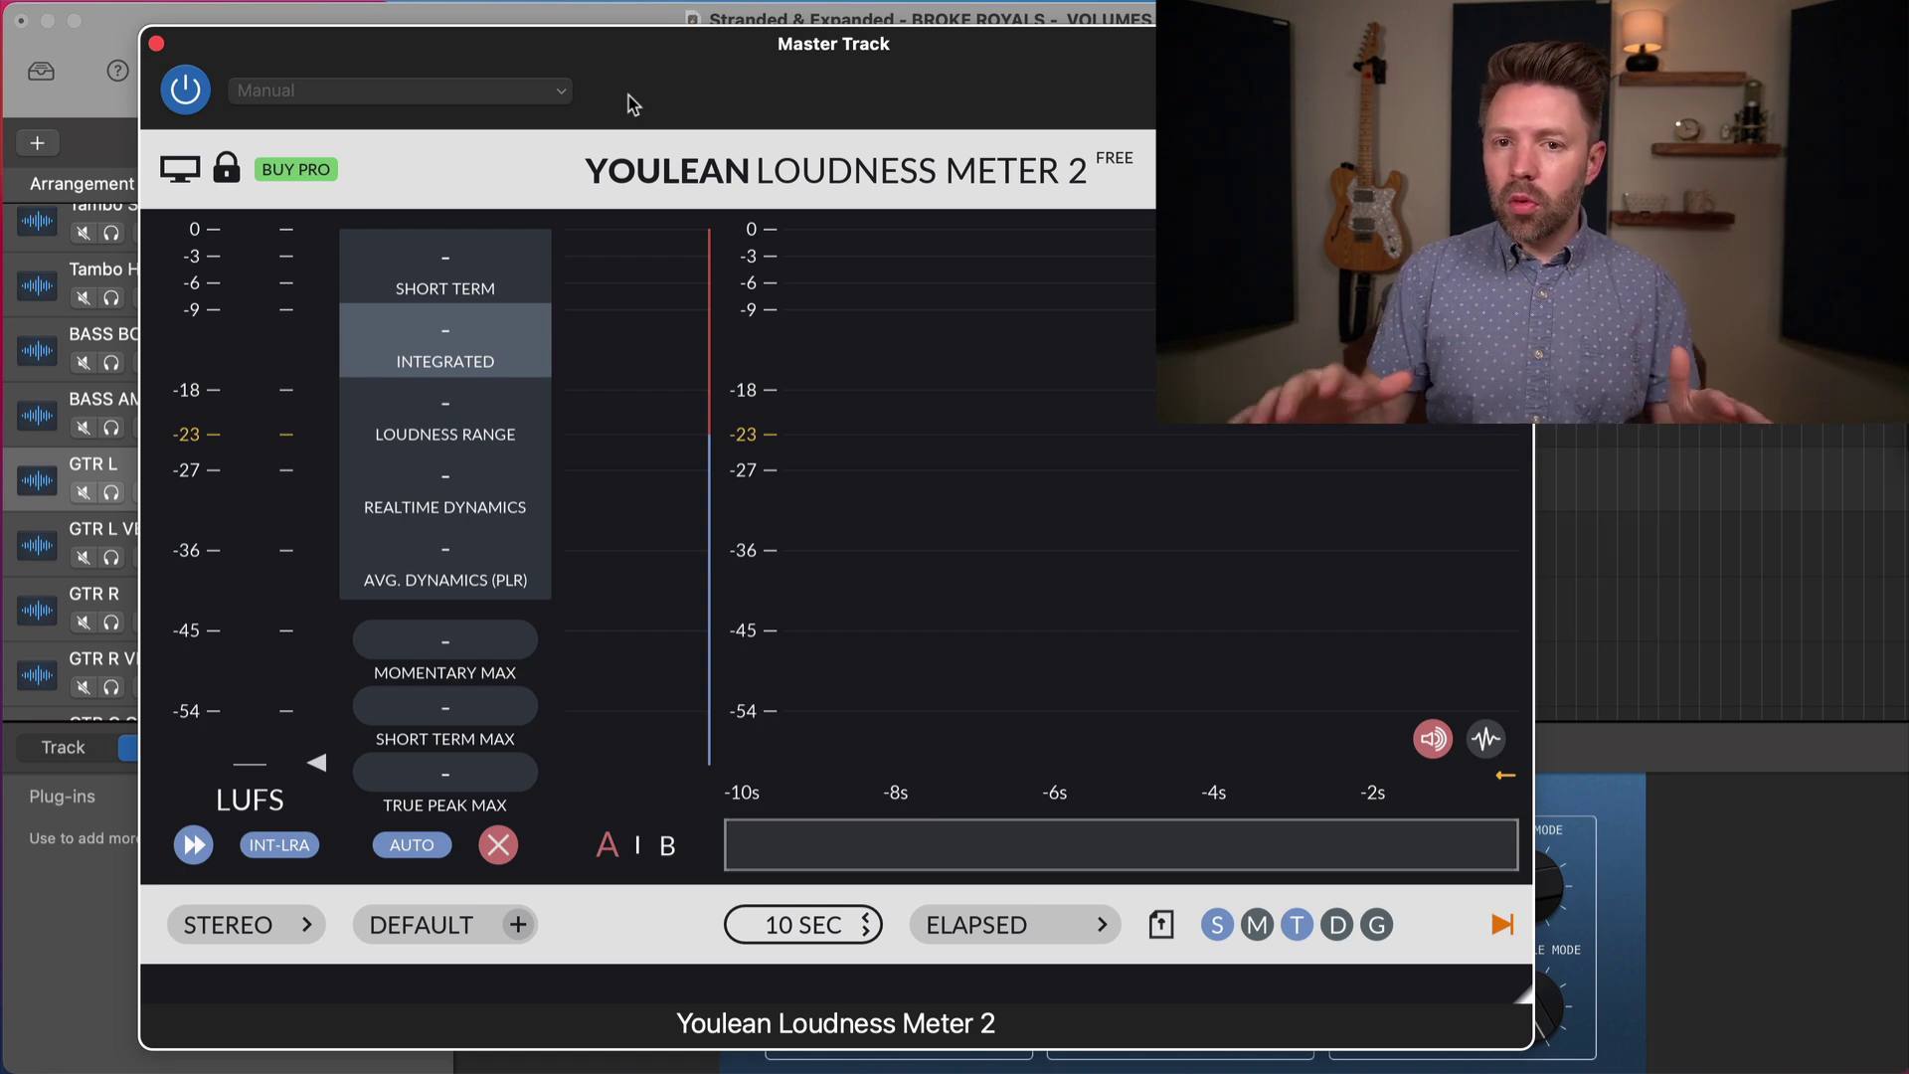
pyautogui.click(156, 43)
pyautogui.click(374, 862)
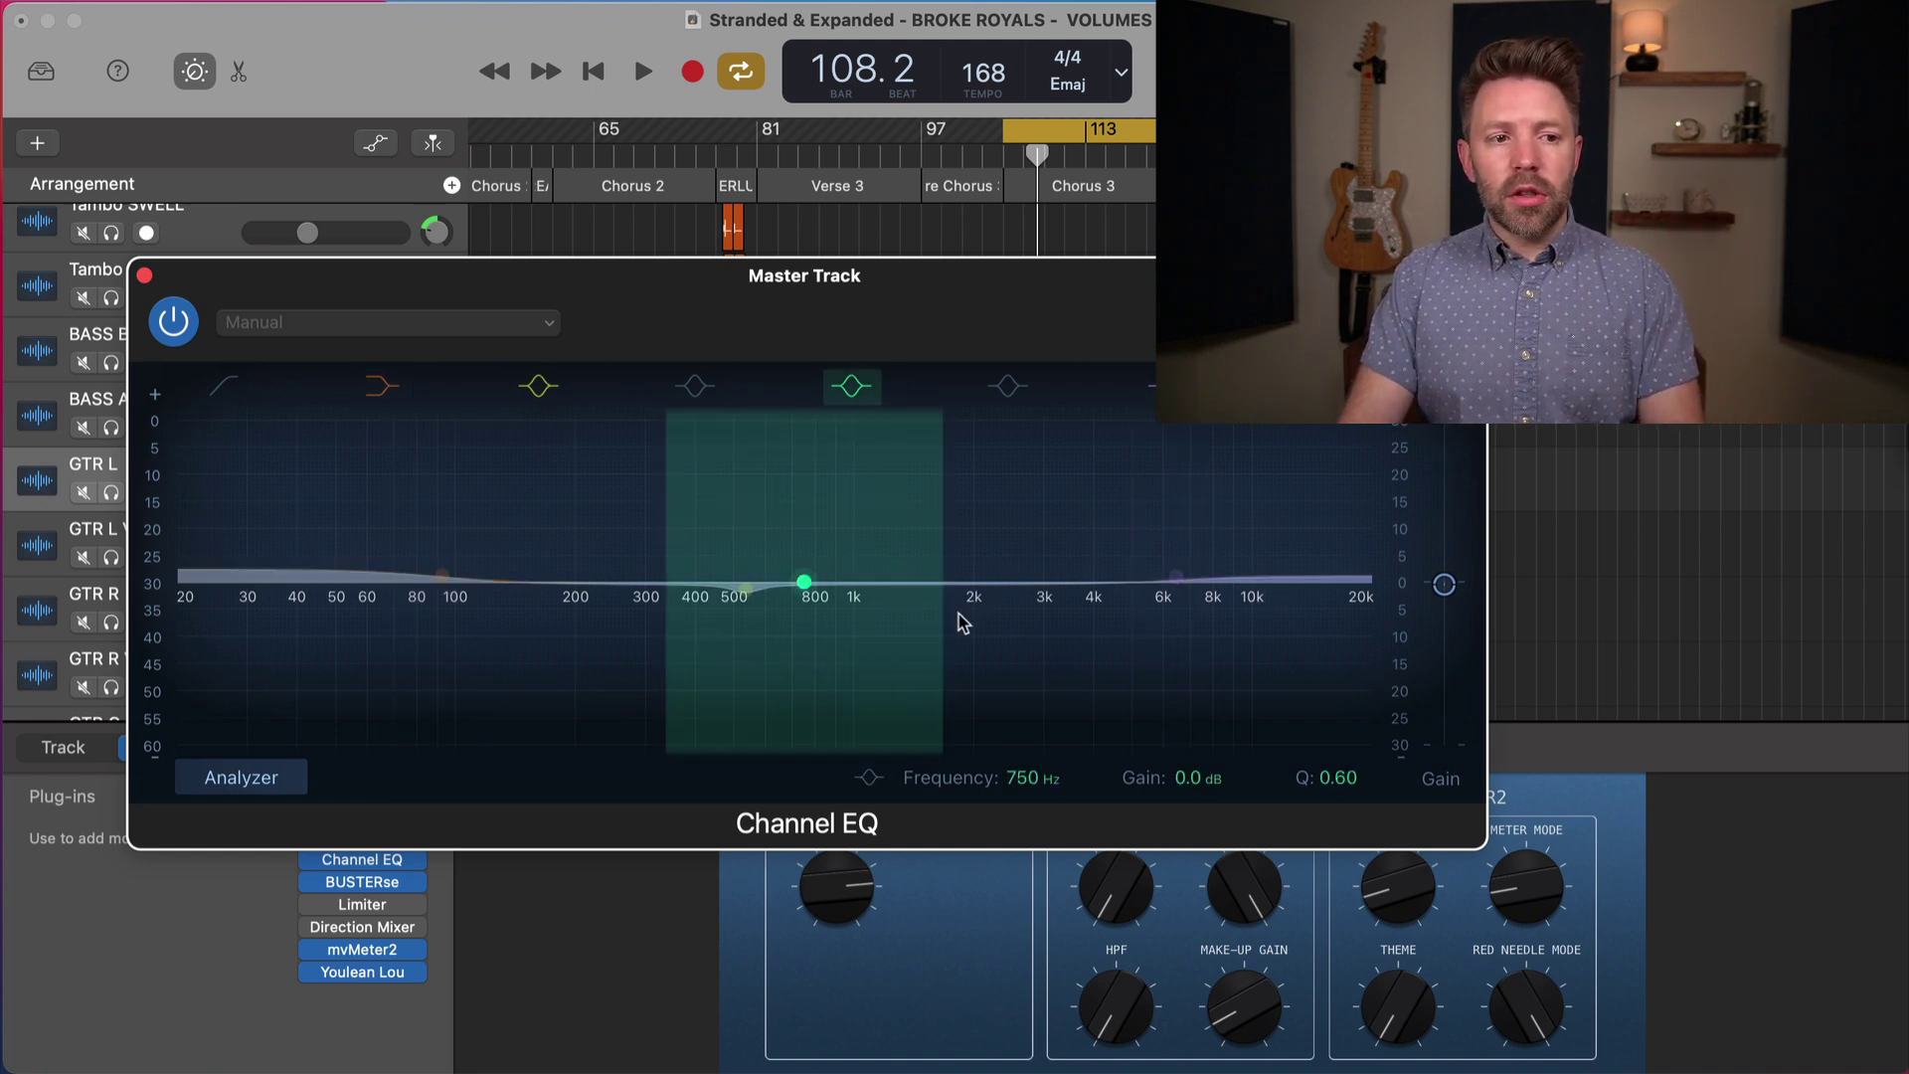
# - Play the mix to watch the Channel EQ analyzer, then stop and close the EQ window
pyautogui.press('space')
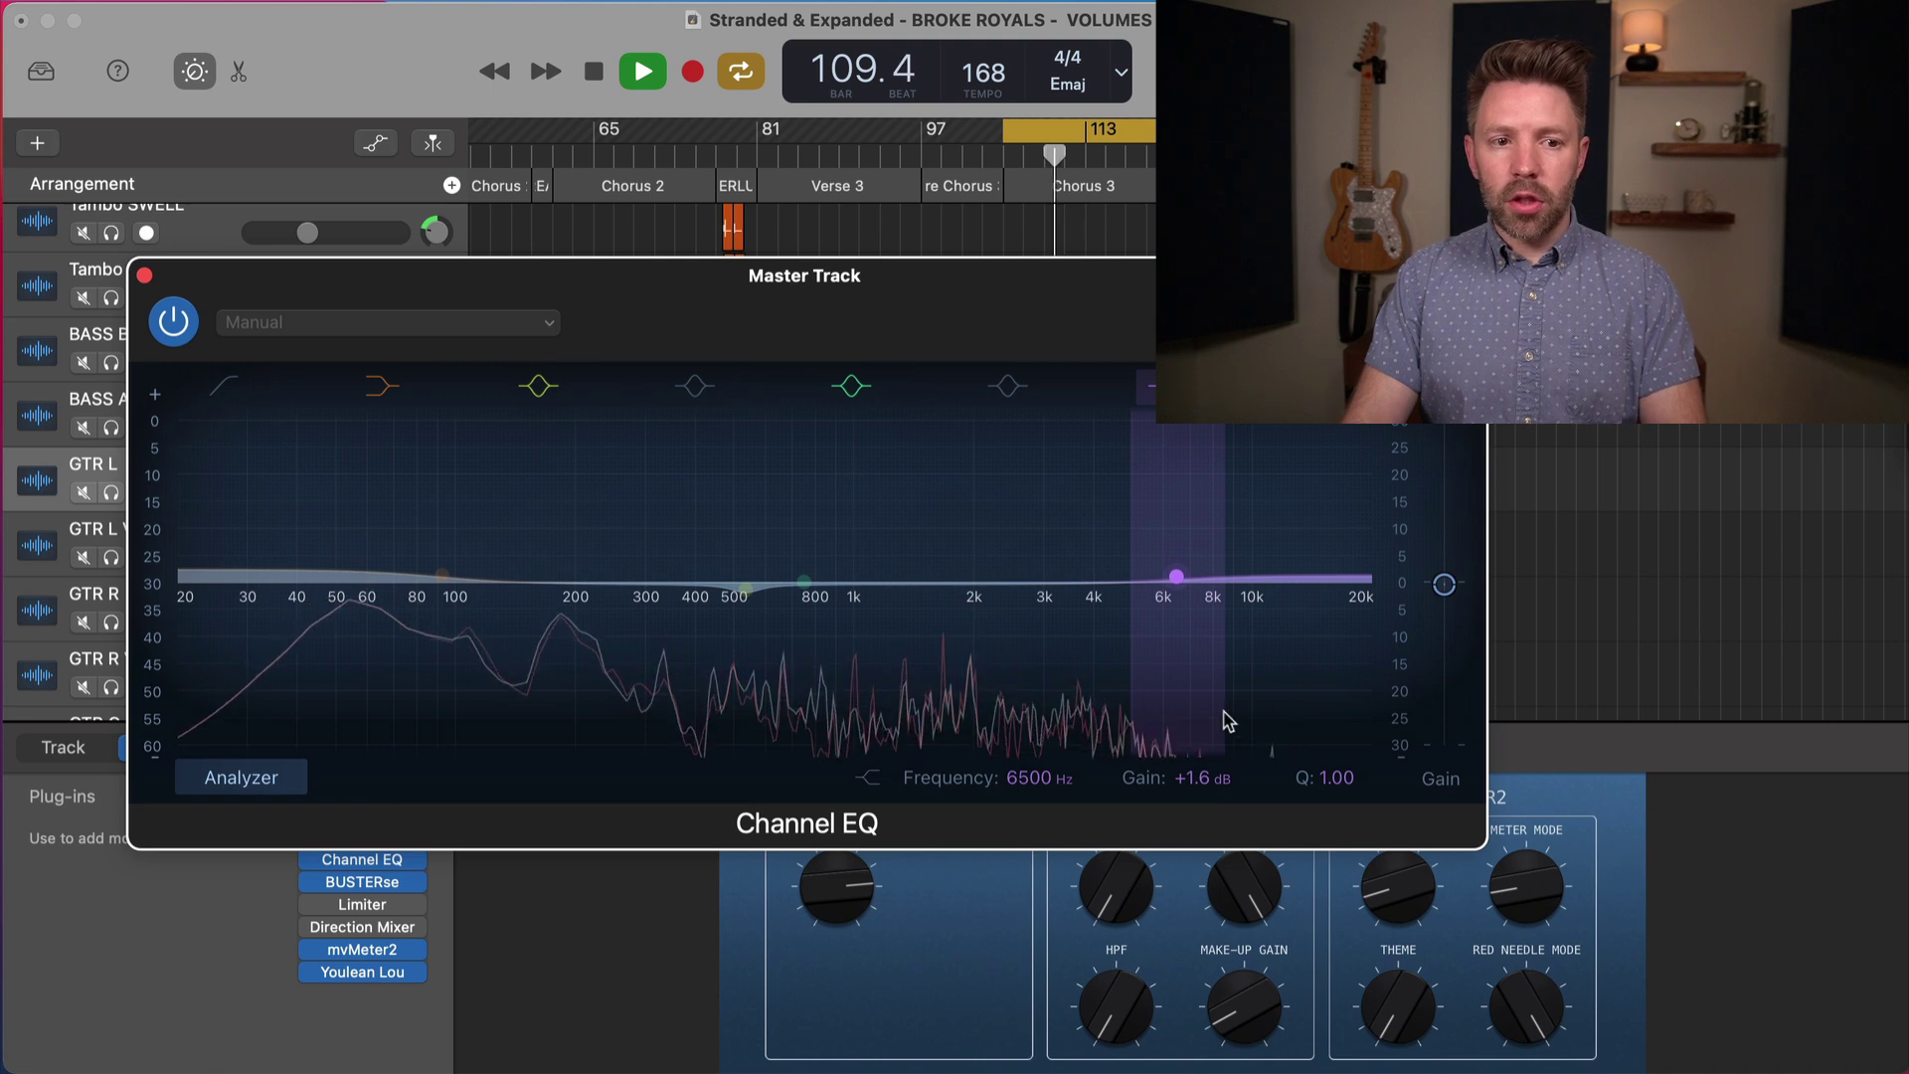
pyautogui.press('space')
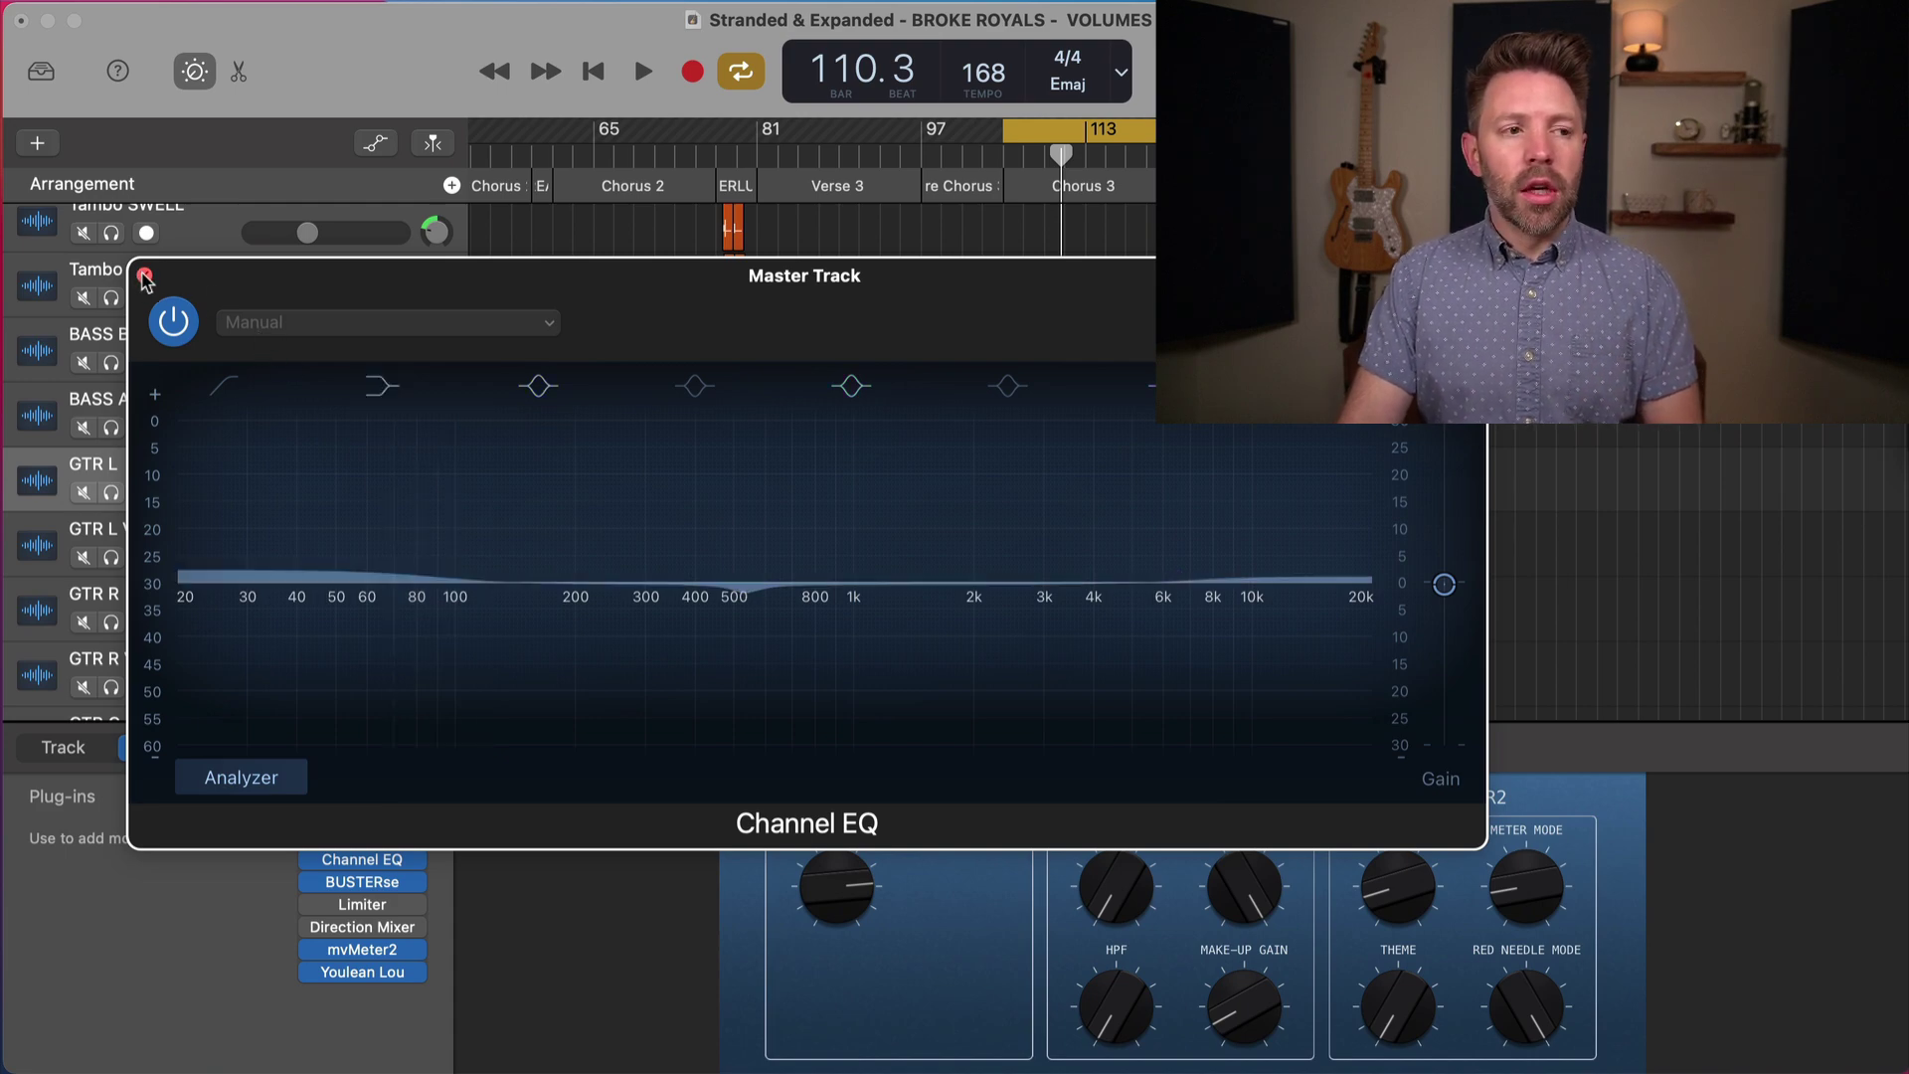
pyautogui.click(145, 276)
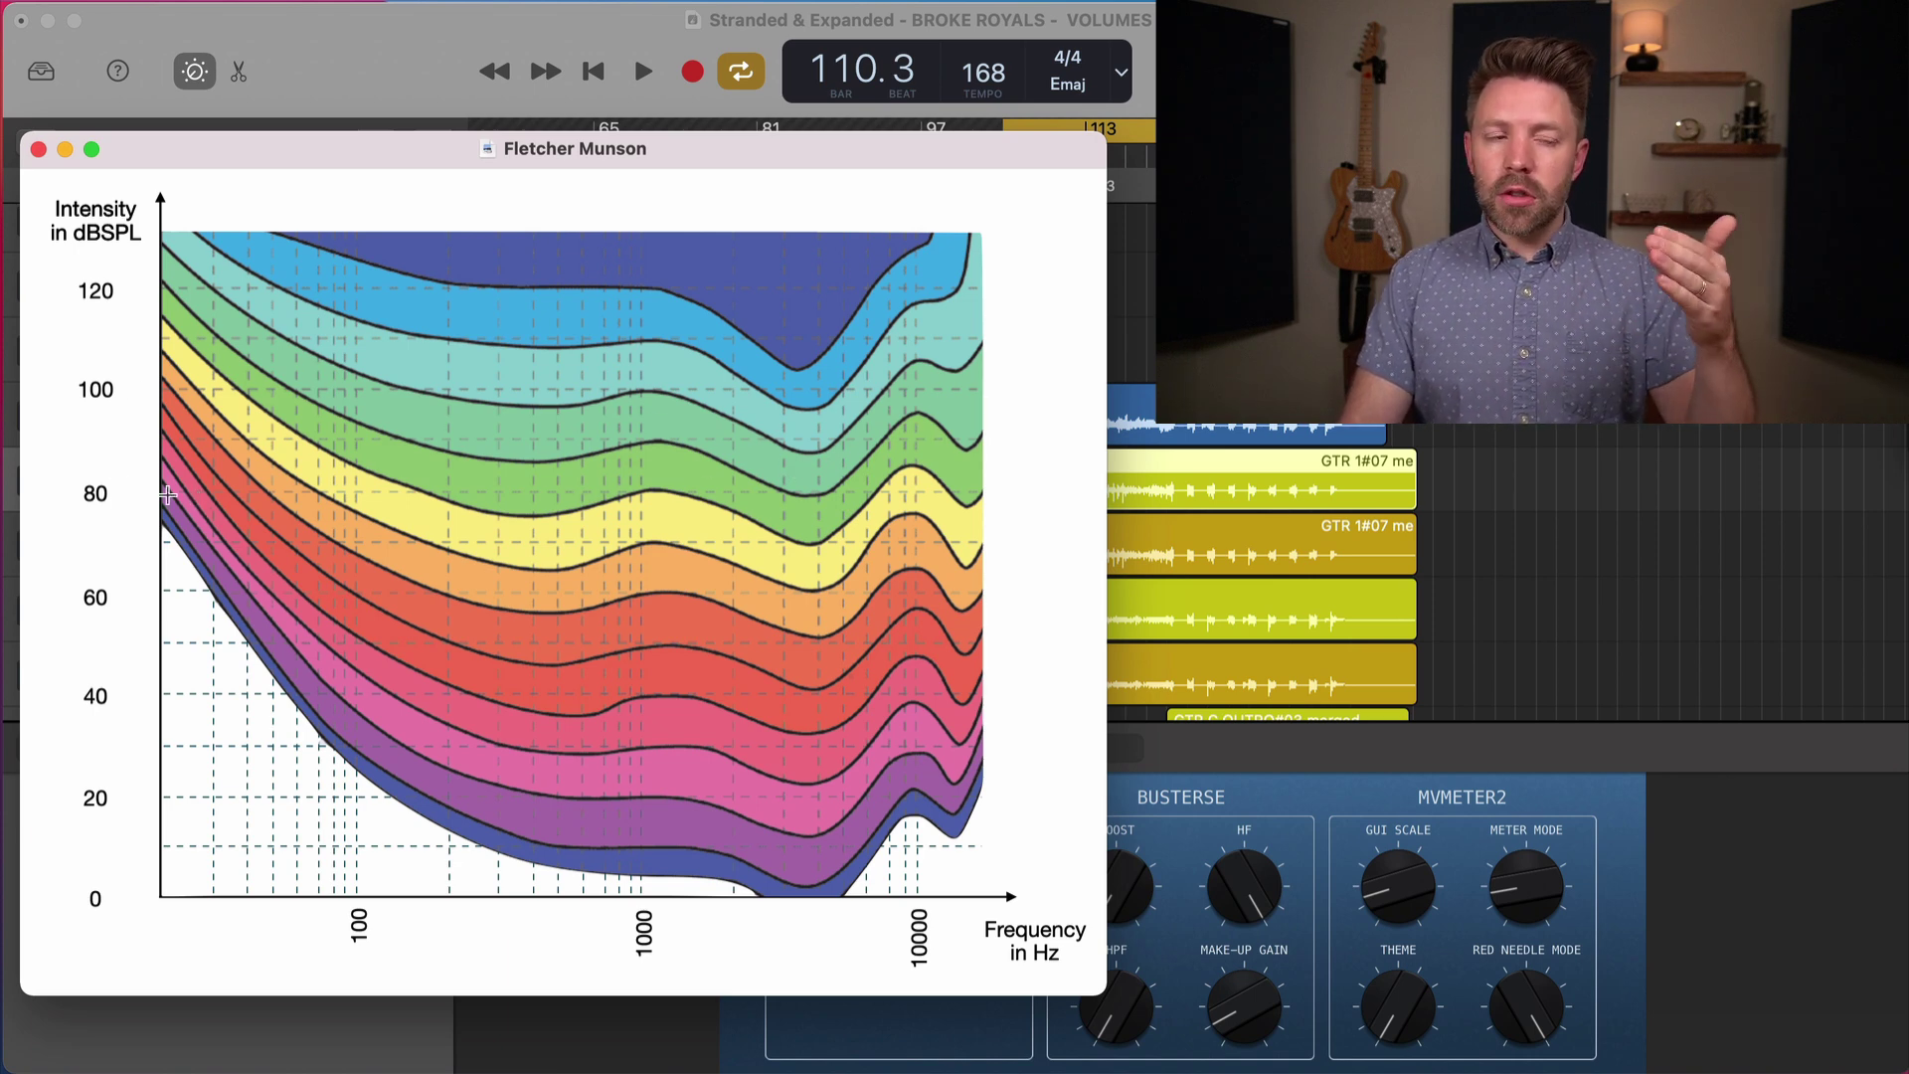
# - Bring the GarageBand arrangement in front of the Fletcher Munson chart in Preview
pyautogui.click(383, 81)
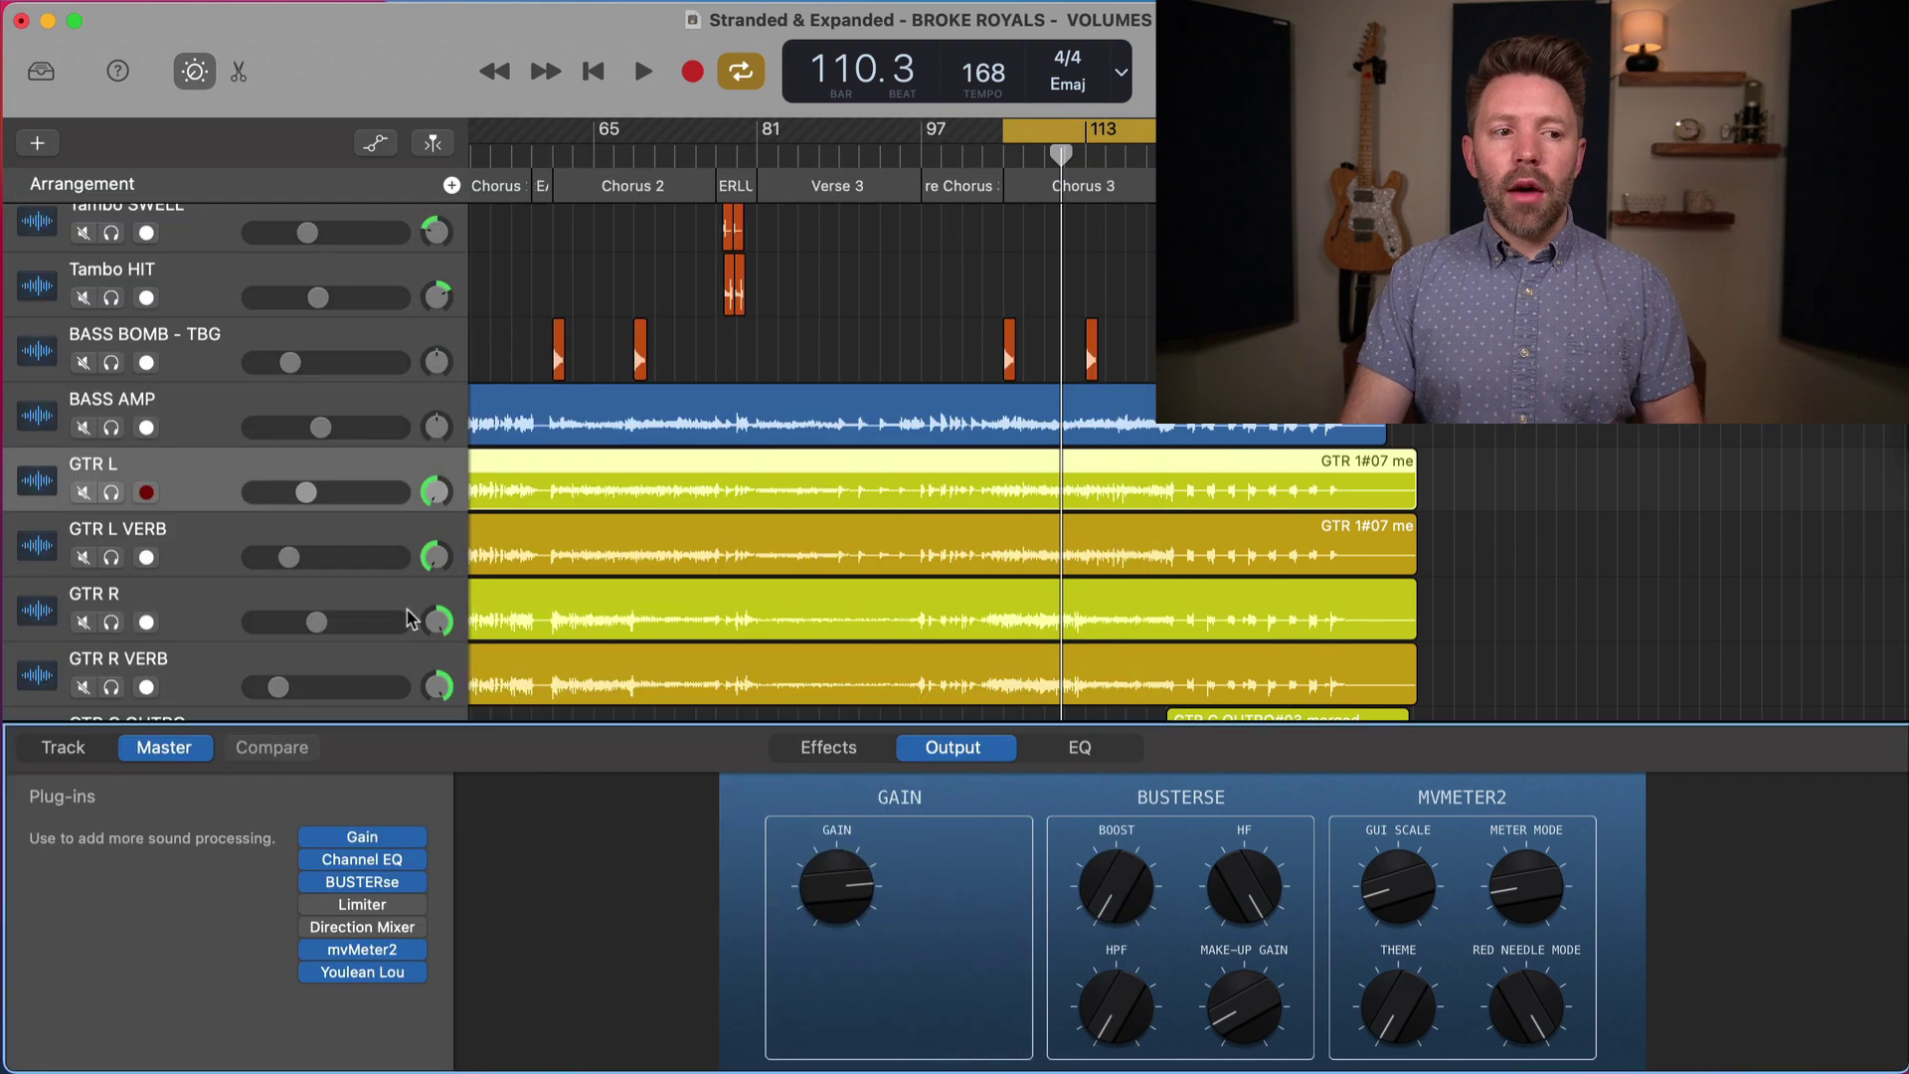
# - Open the master's Youlean Loudness Meter window, moving it aside to view the tracks and back
pyautogui.moveTo(363, 972)
pyautogui.click(363, 972)
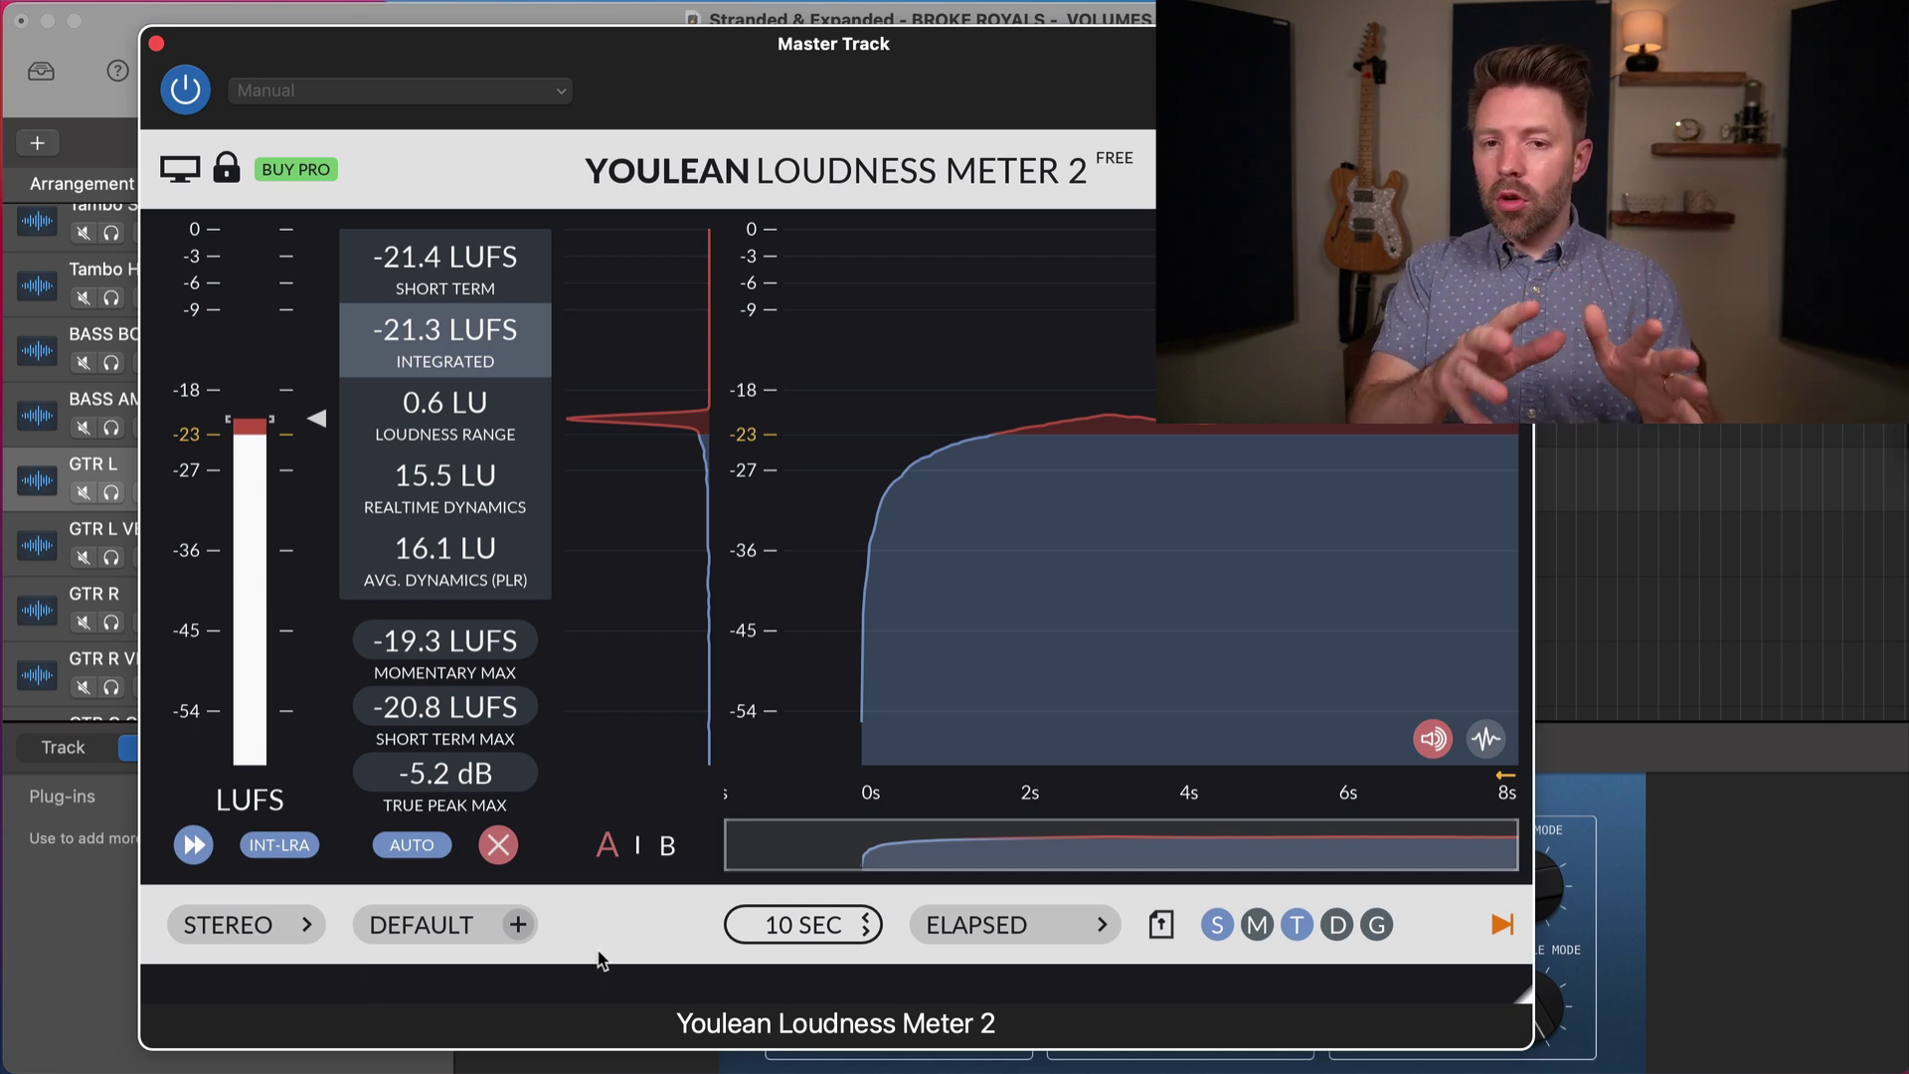
pyautogui.moveTo(916, 442)
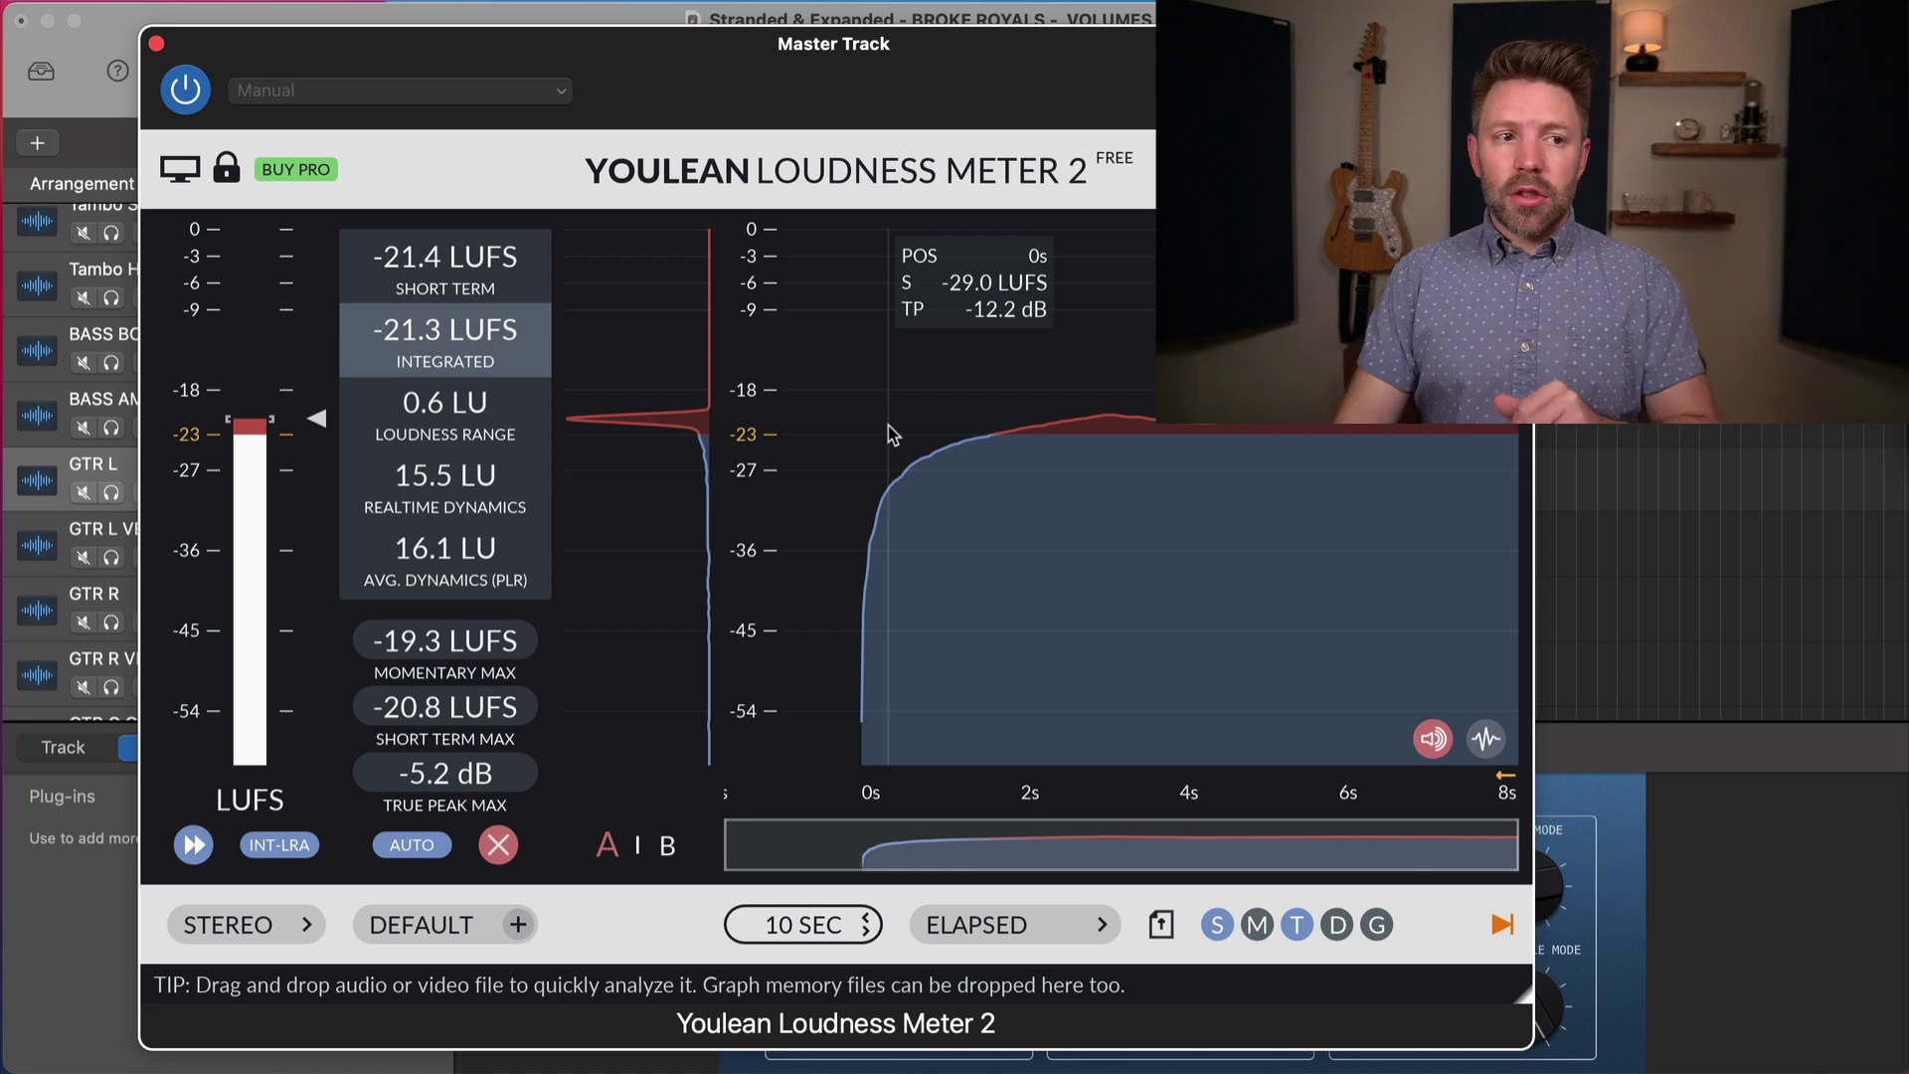
pyautogui.moveTo(724, 123); pyautogui.dragTo(1353, 122)
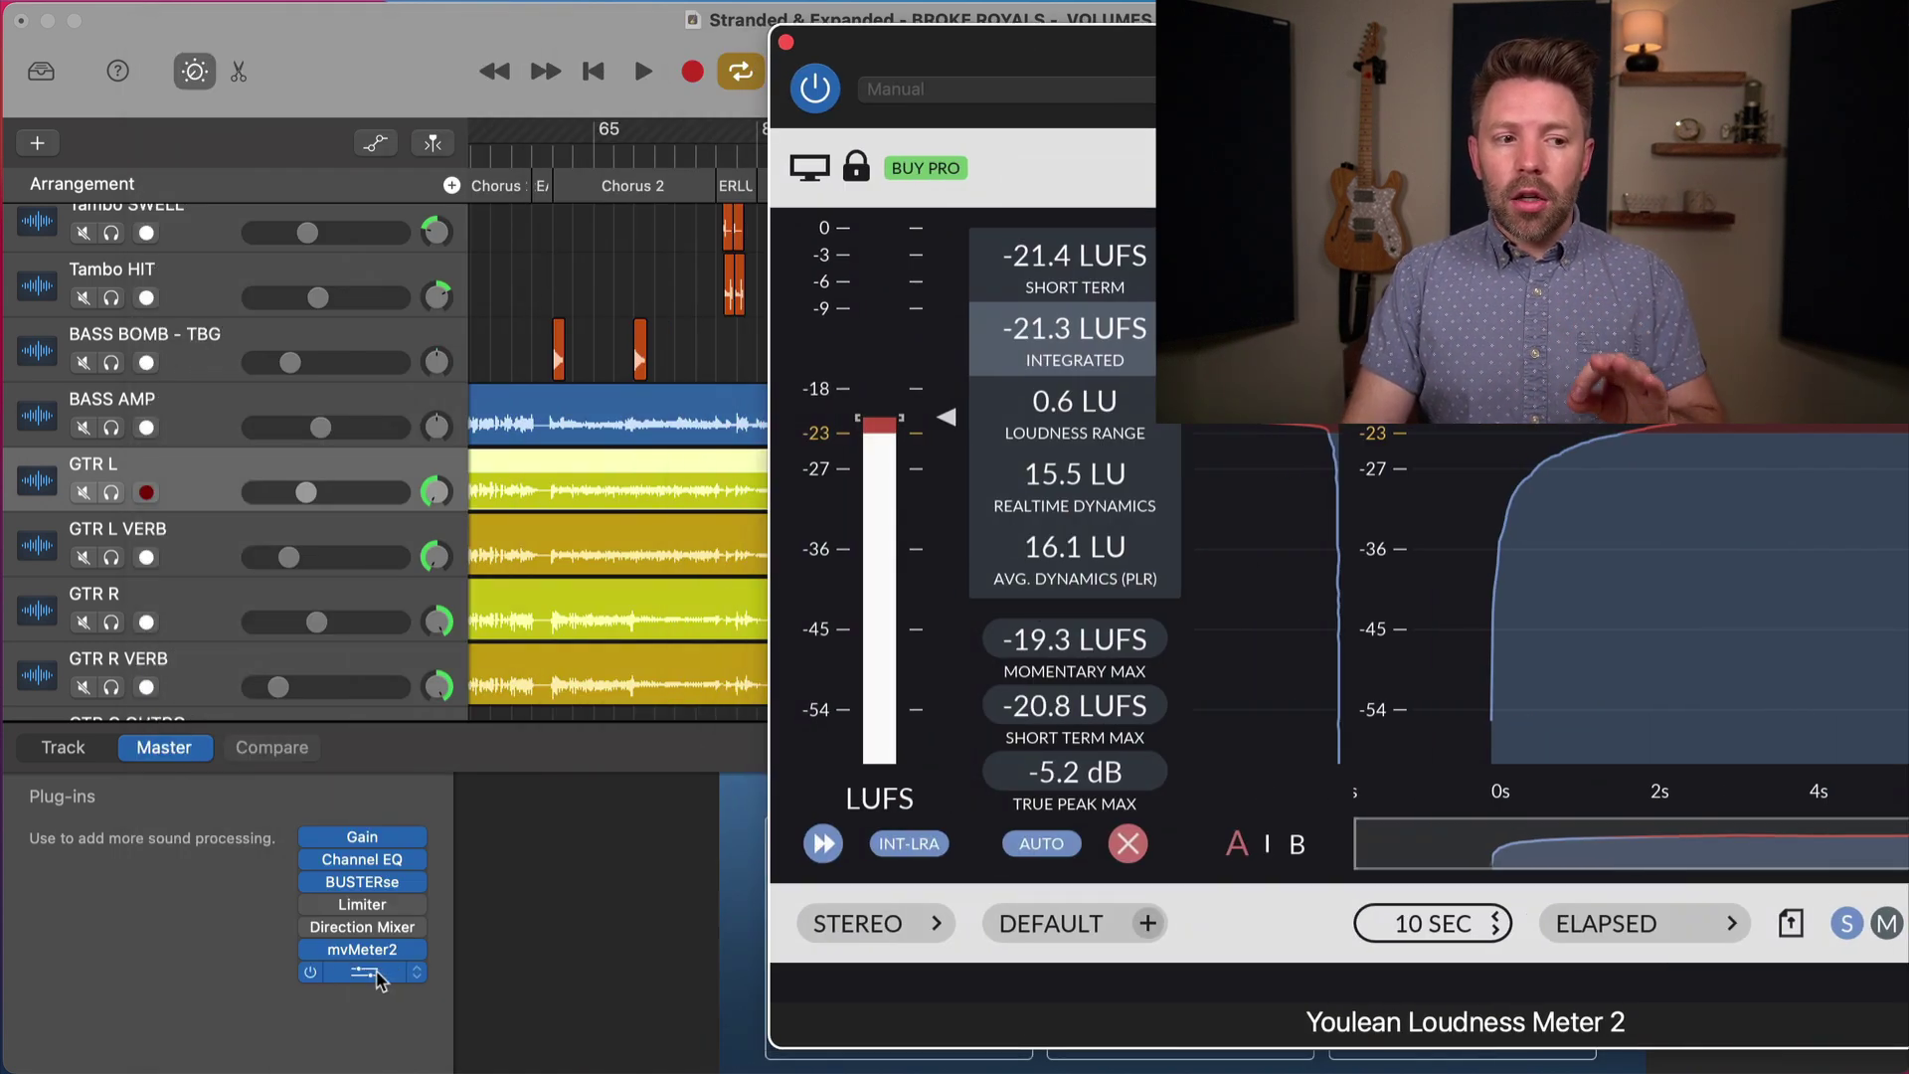
pyautogui.moveTo(1367, 103); pyautogui.dragTo(693, 108)
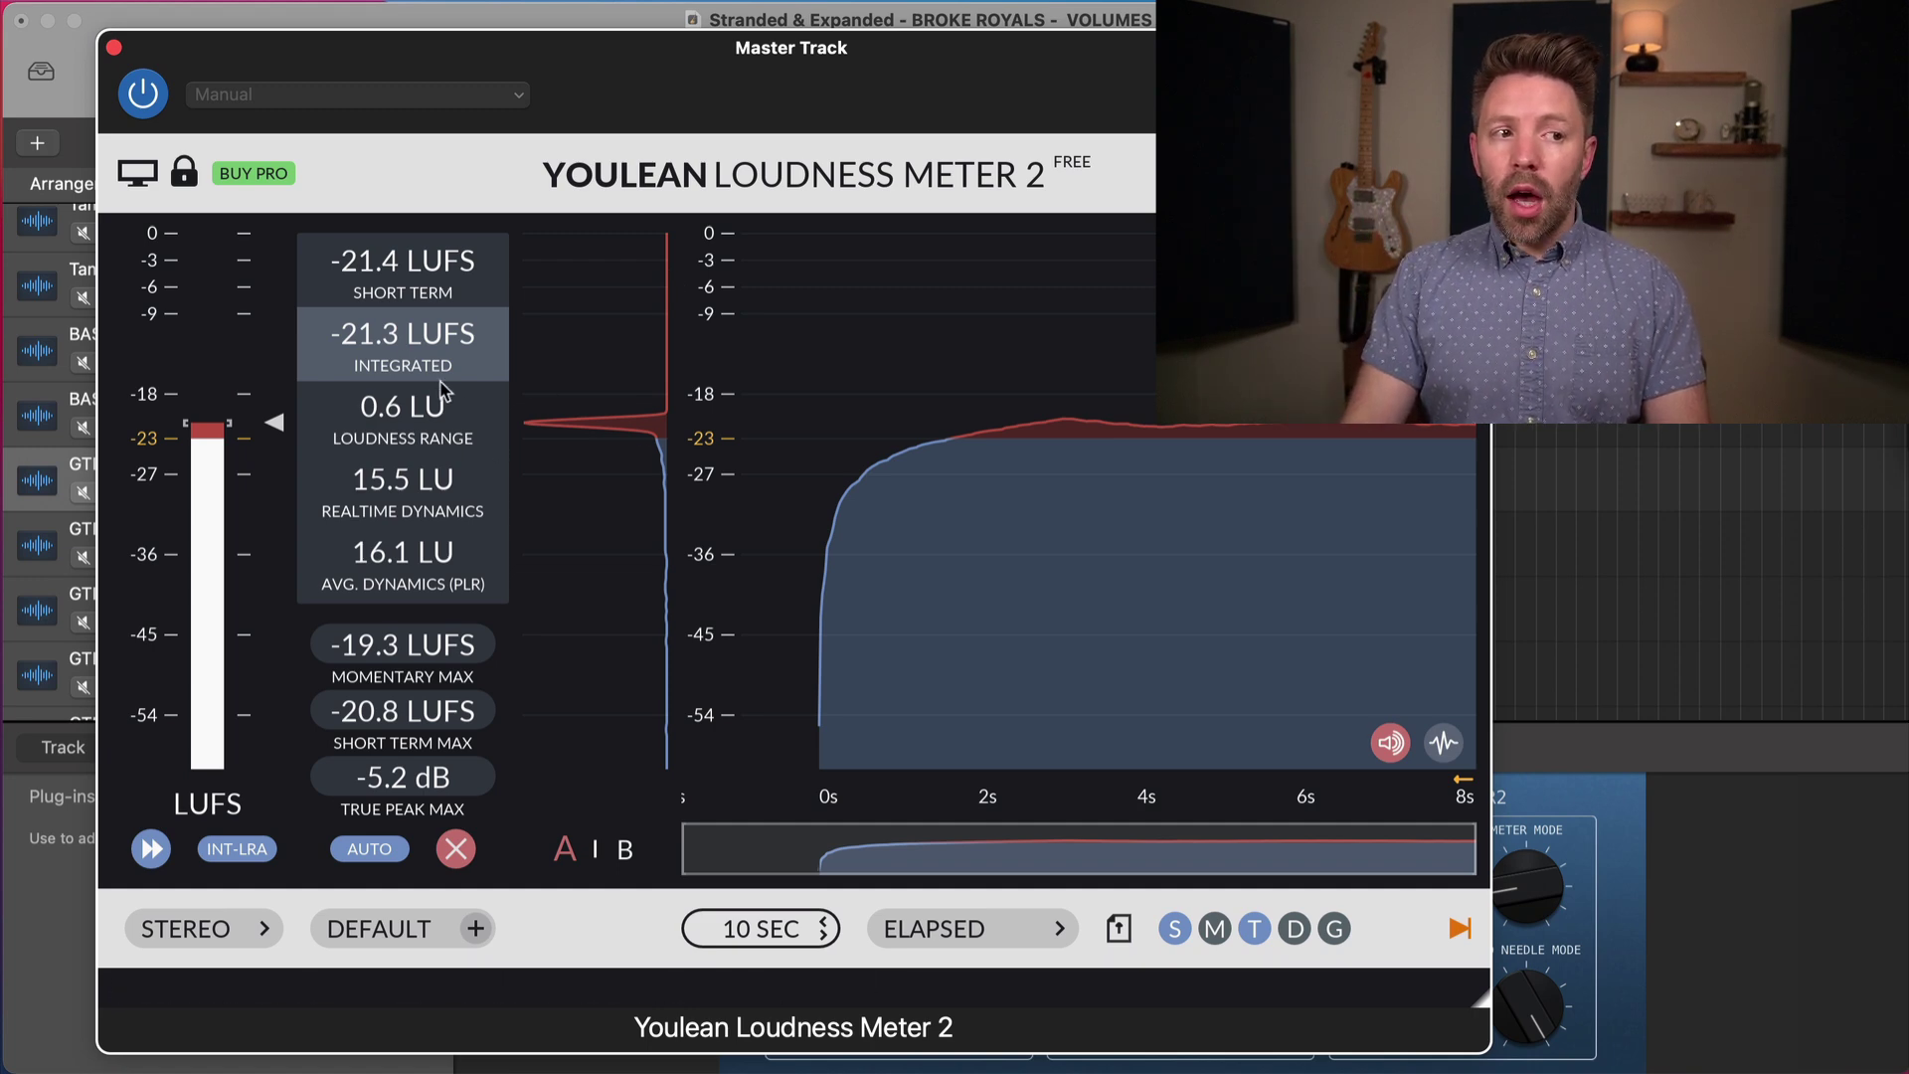
# - Replay the song for a fresh reading of -21.3 LUFS integrated and -5.1 dB true peak
pyautogui.press('space')
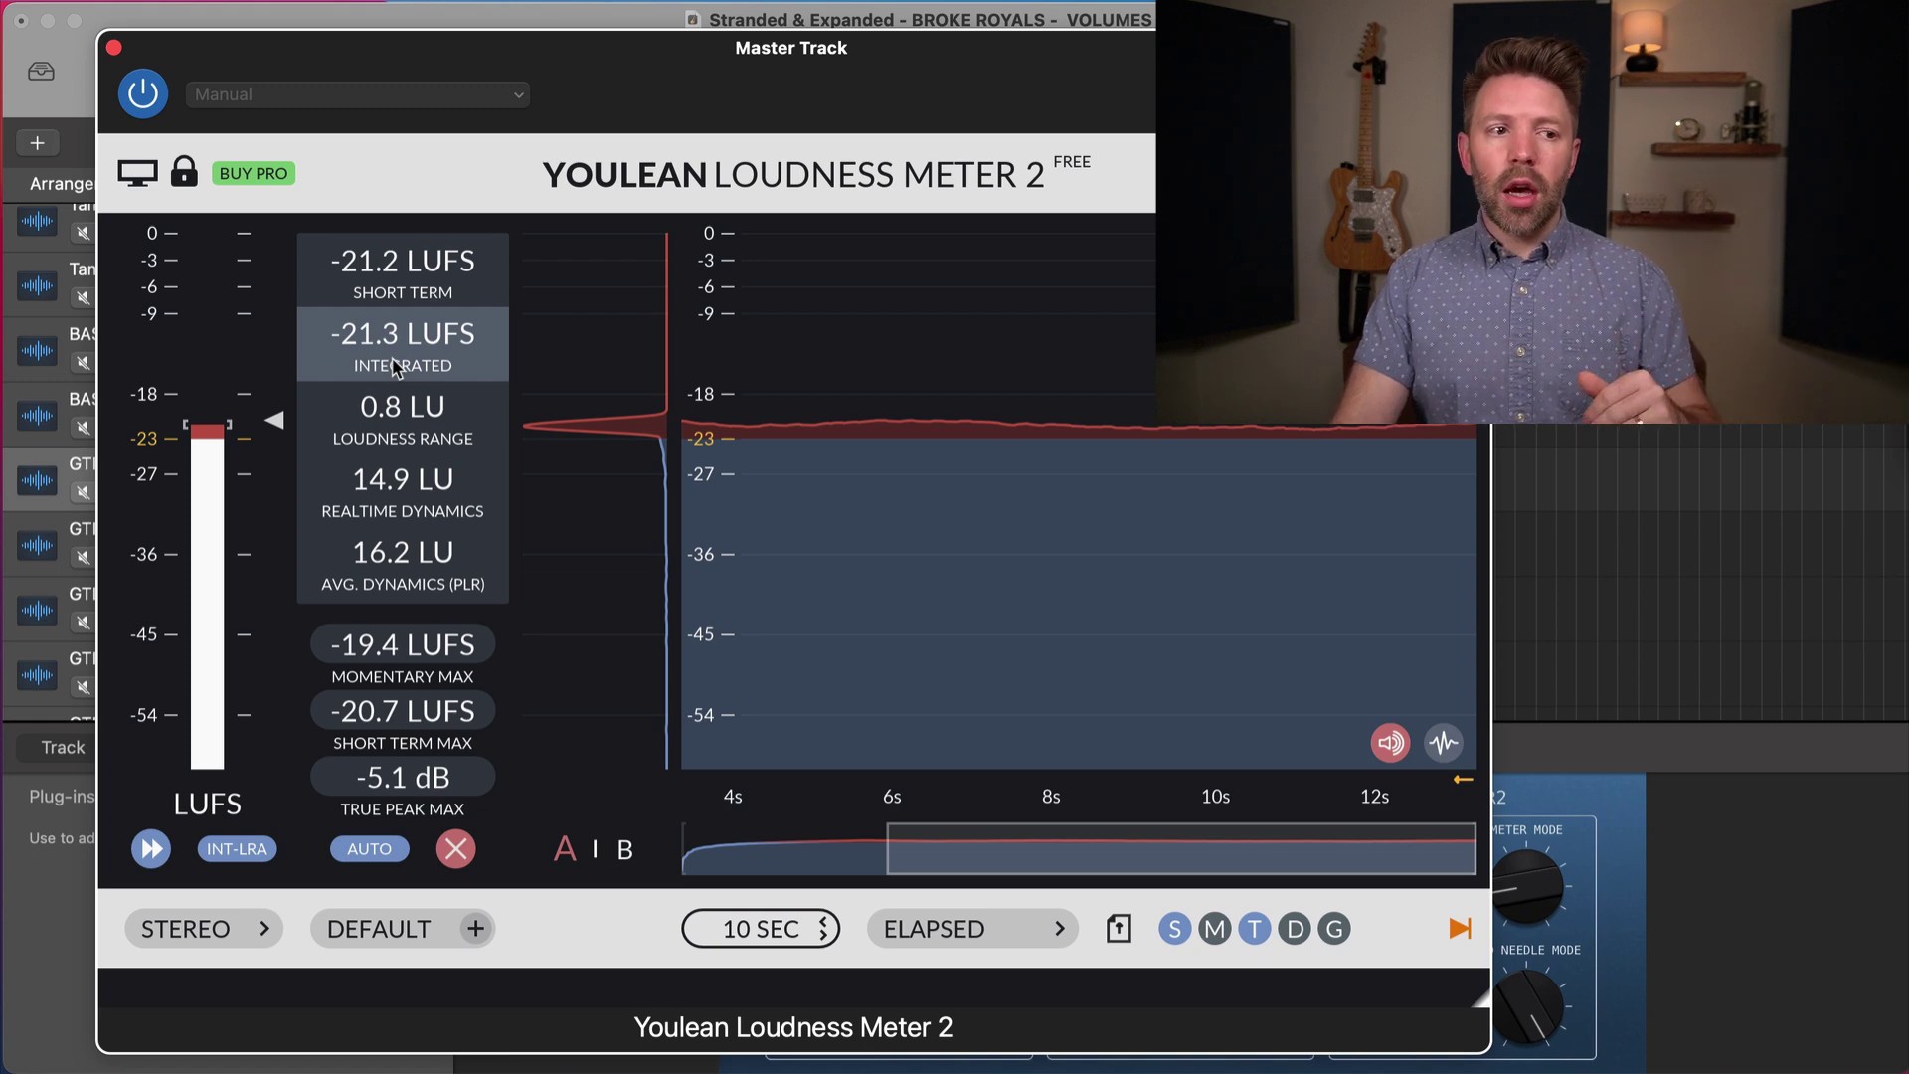
pyautogui.moveTo(396, 393)
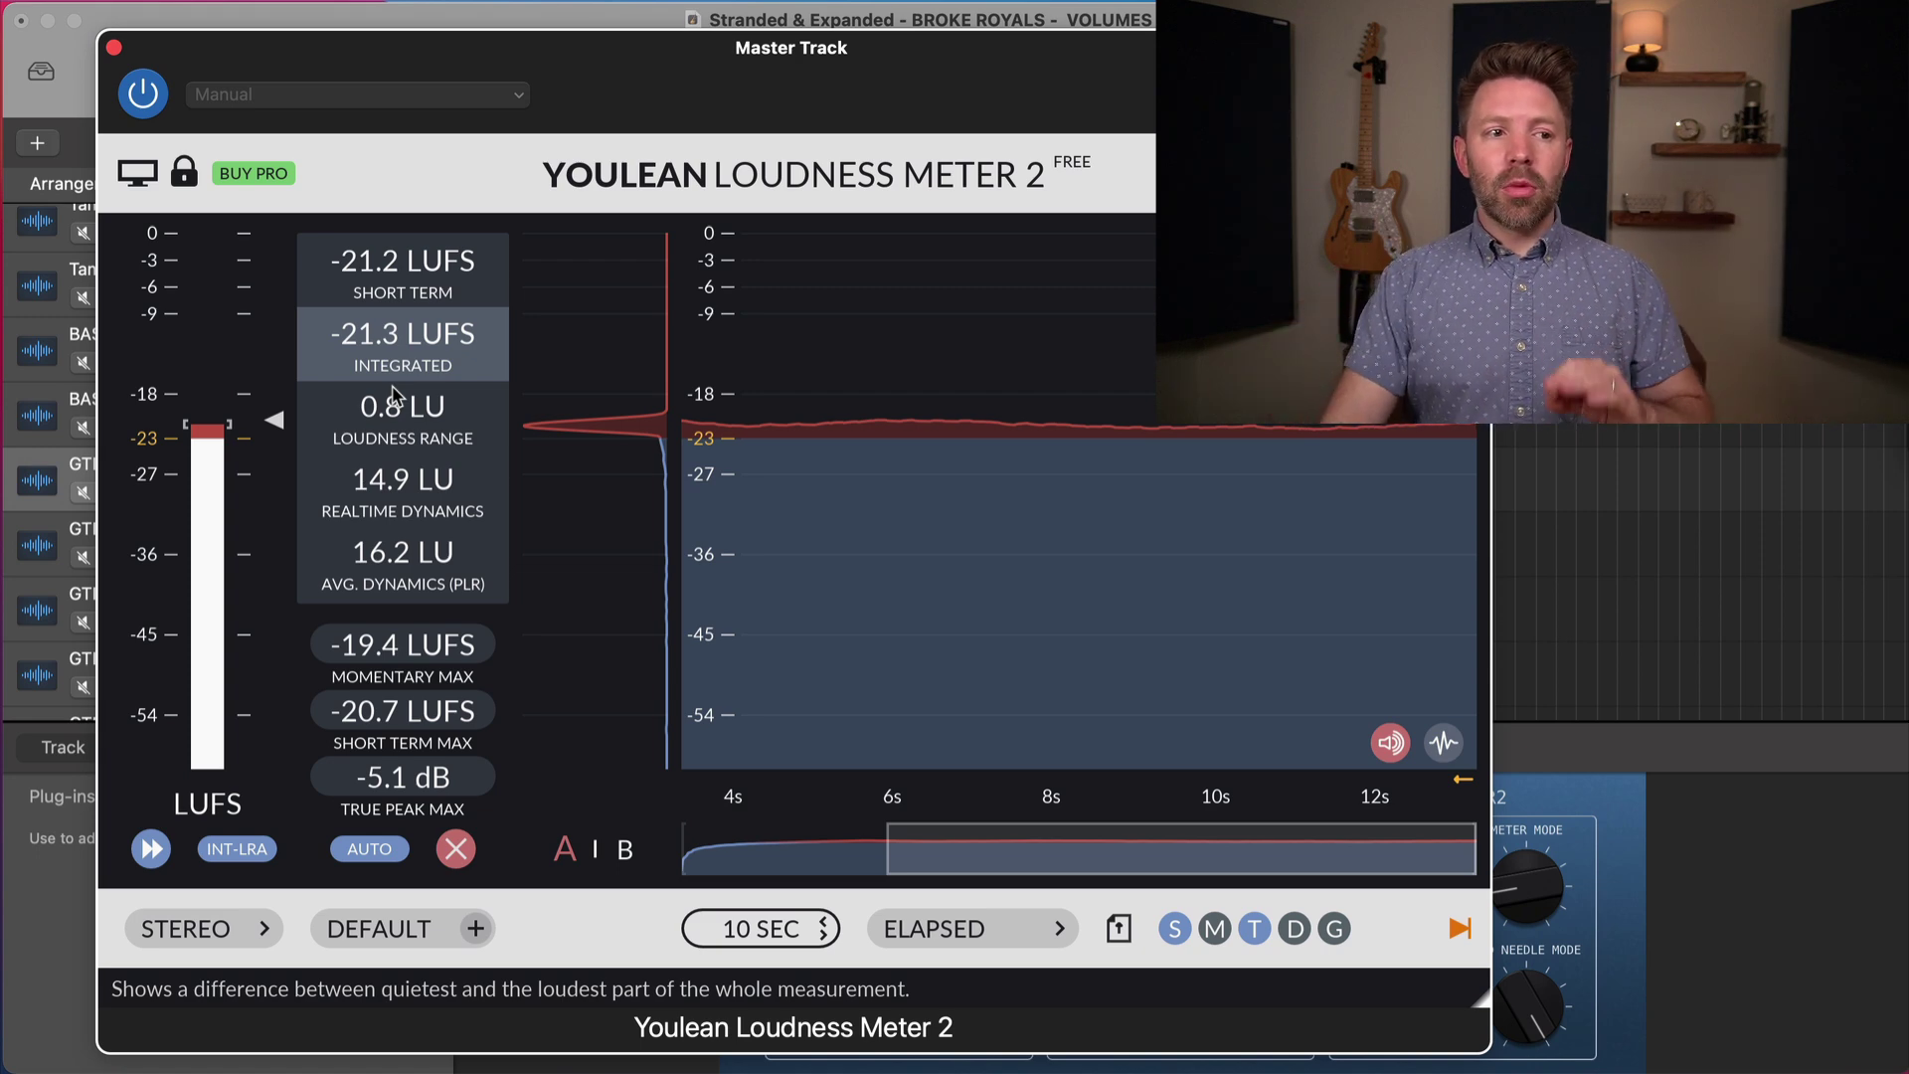
pyautogui.moveTo(421, 355)
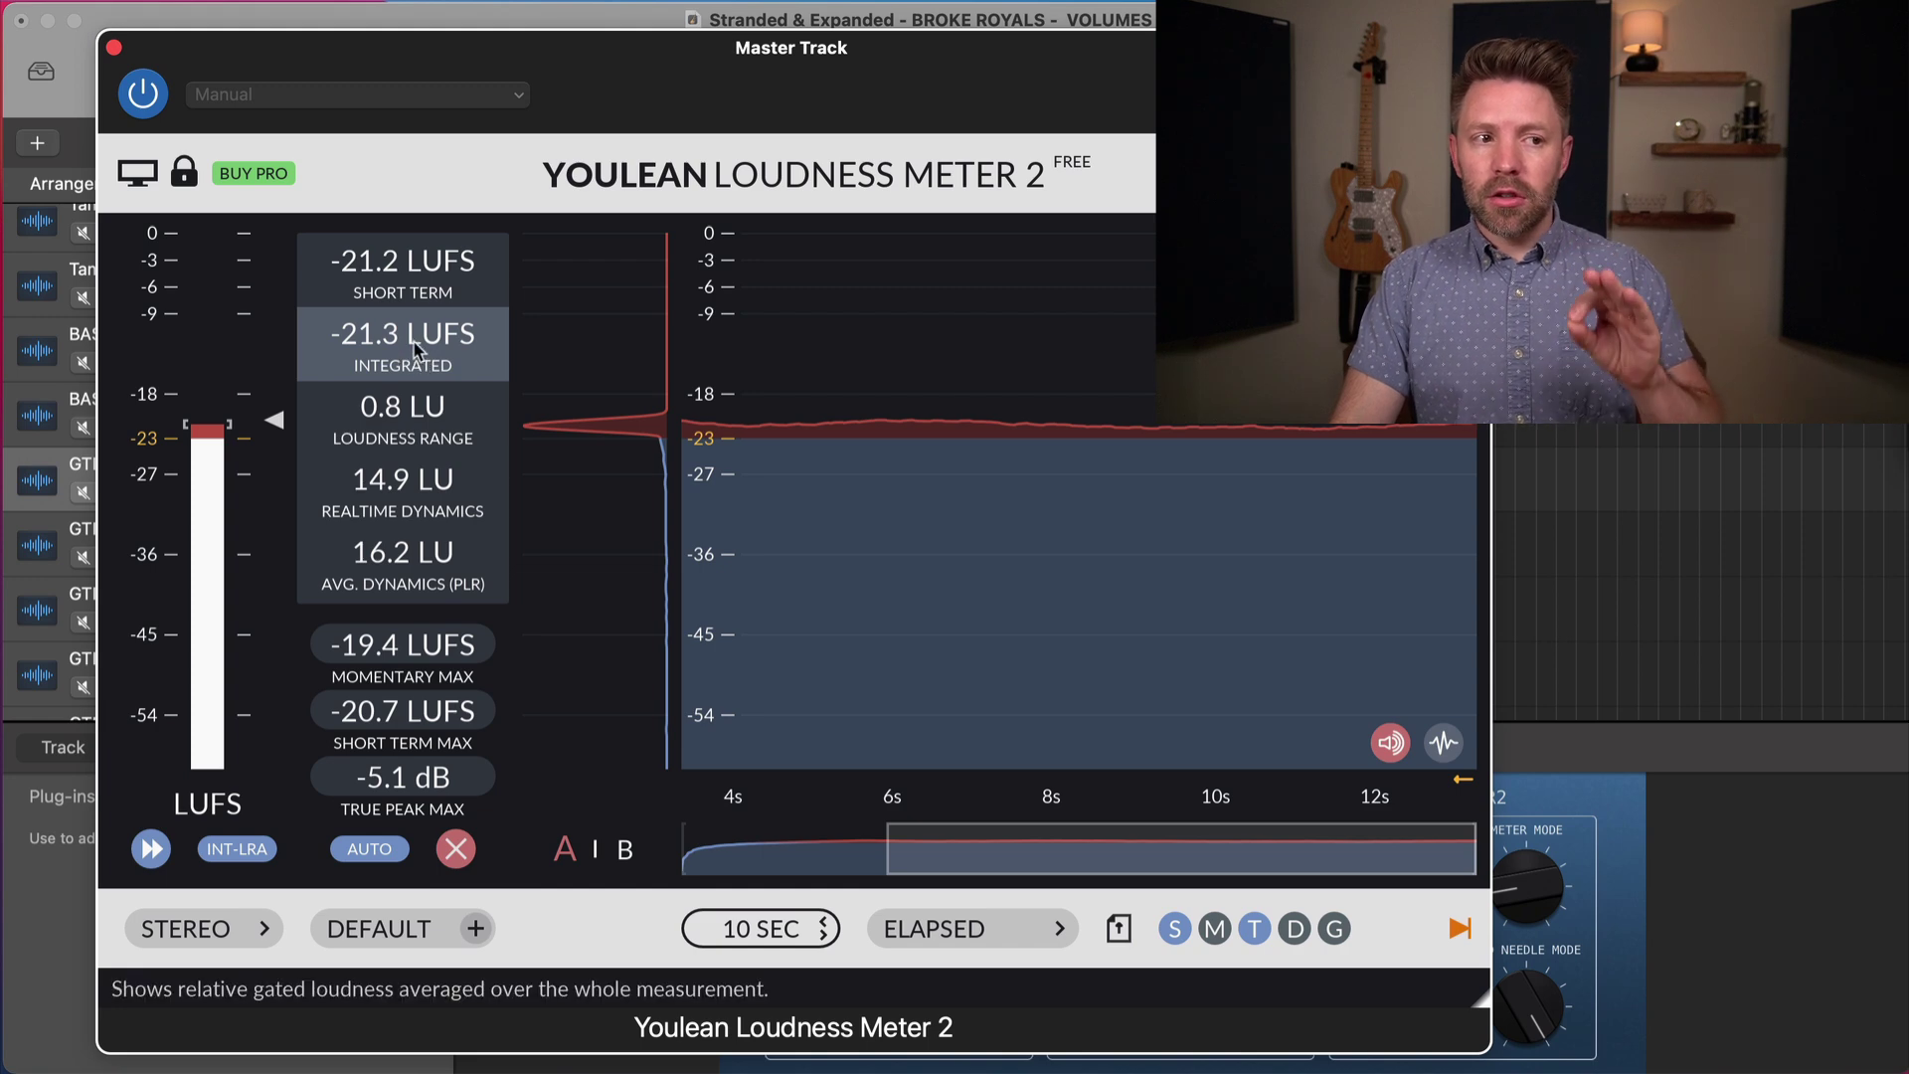